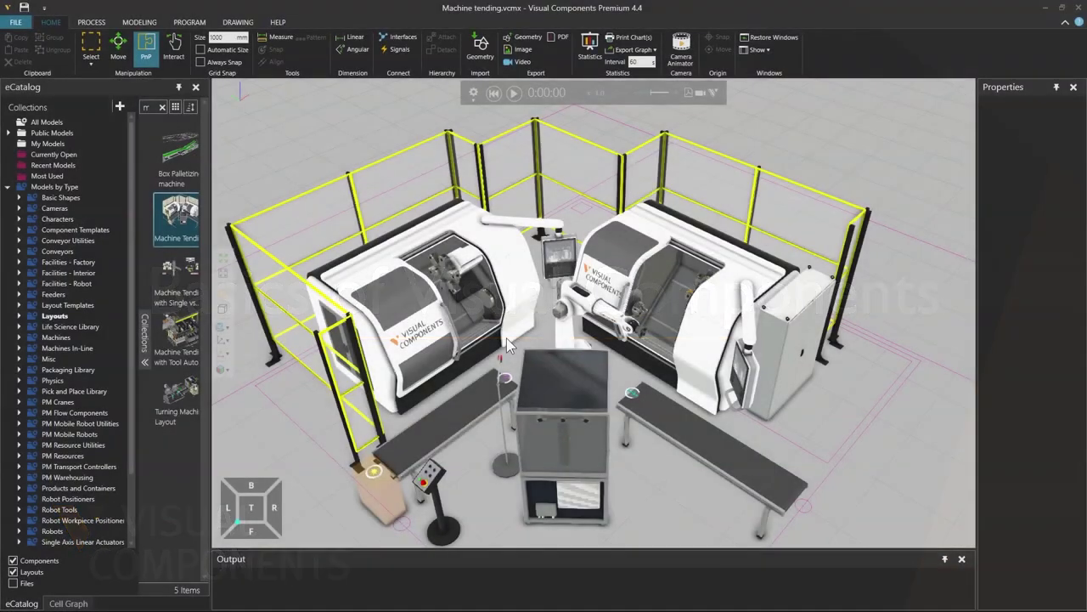
- Run the machine tending simulation at faster than normal speed and view the cell from several sides
mouse_move(521, 100)
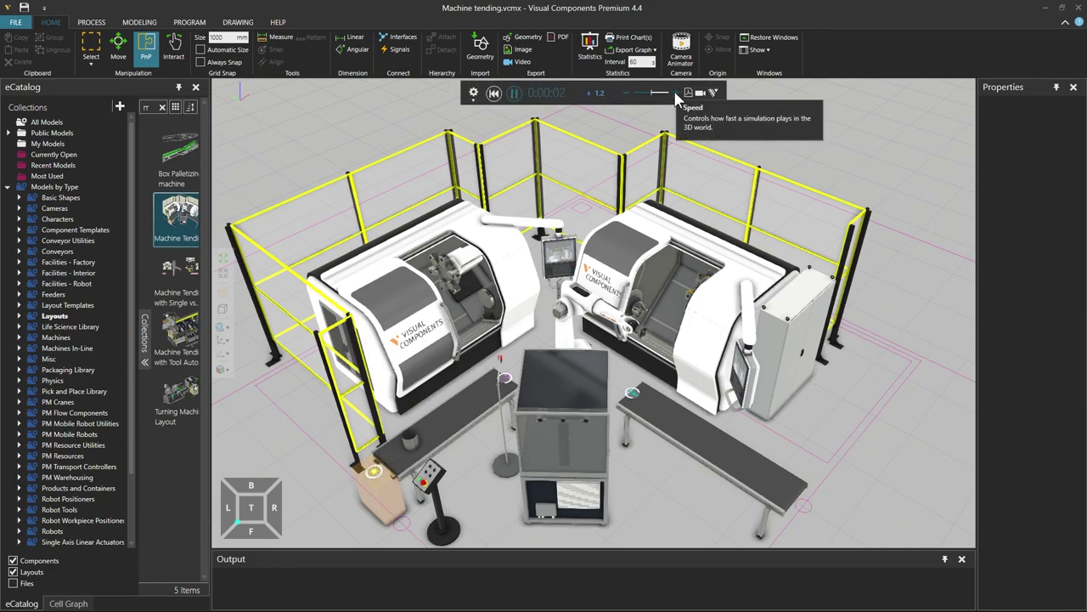
left_click_drag(678, 97, 675, 97)
scroll(677, 99, "up", 3)
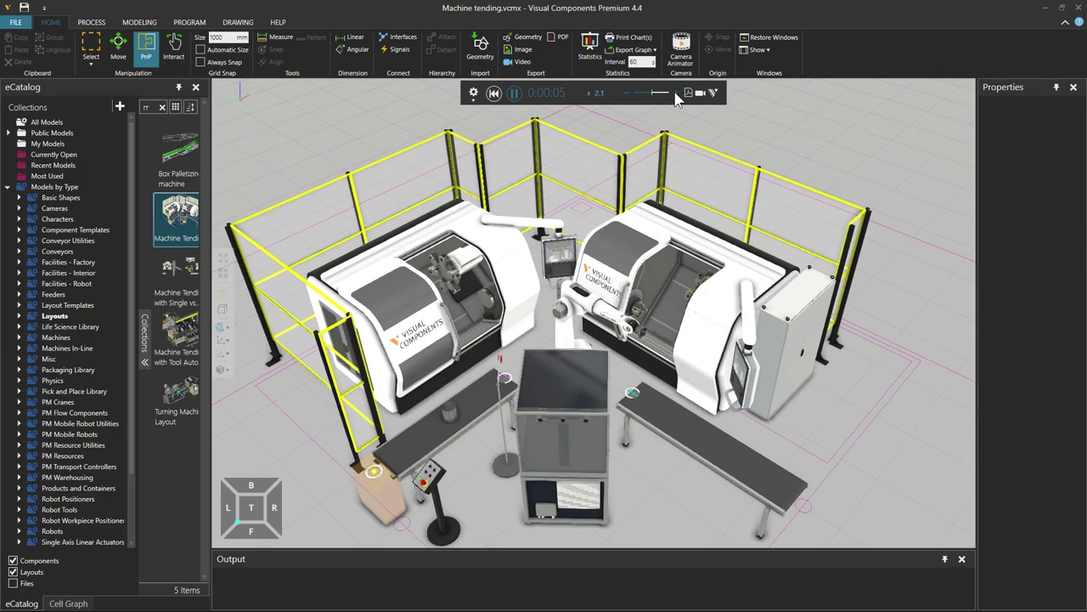
right_click_drag(635, 233, 587, 233)
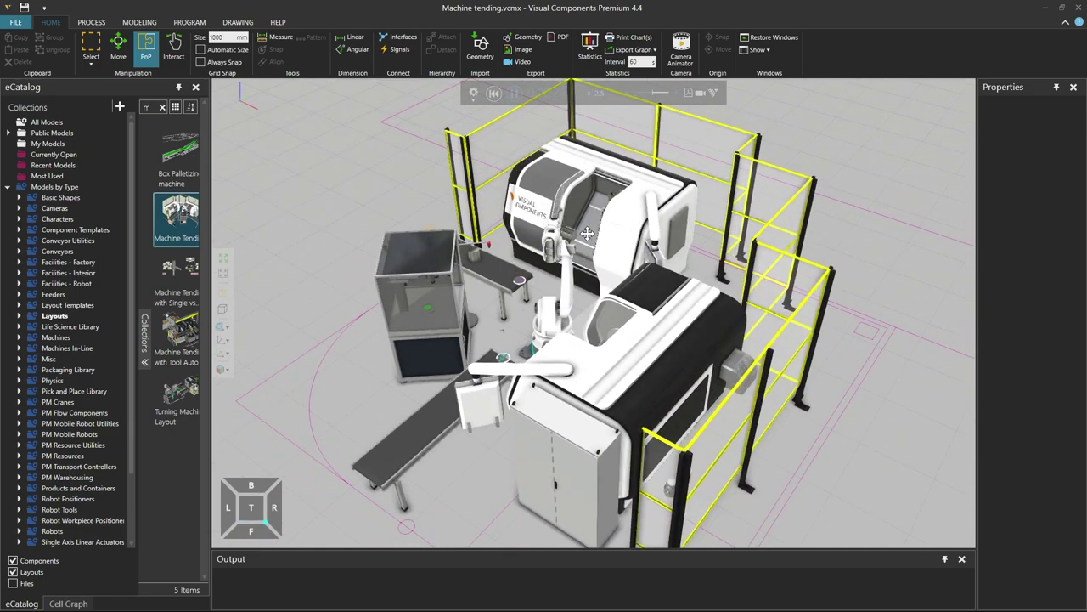
right_click_drag(587, 232, 674, 232)
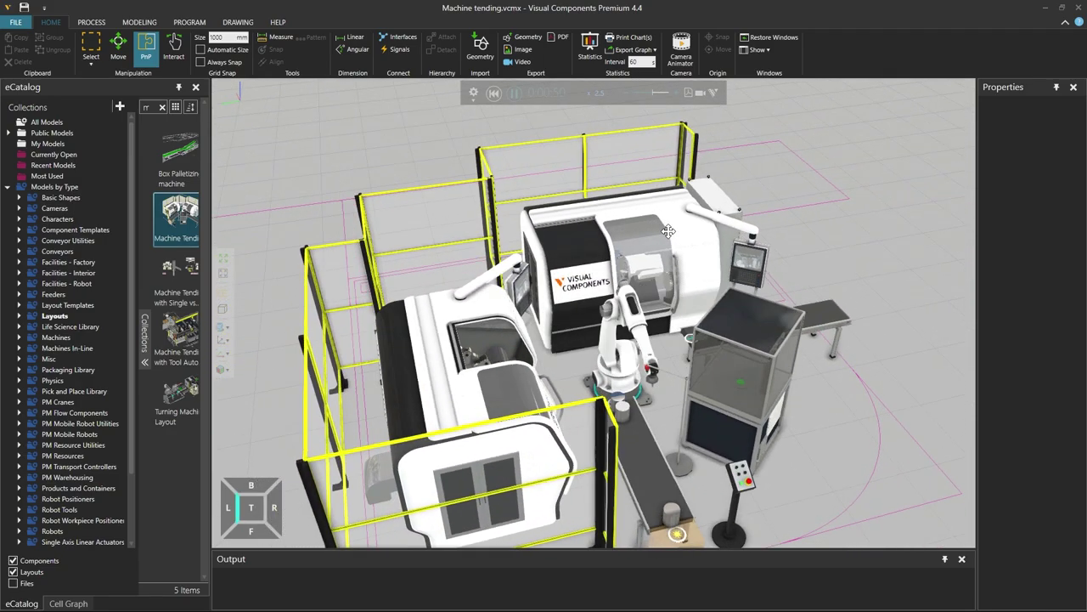
scroll(990, 225, "down", 2)
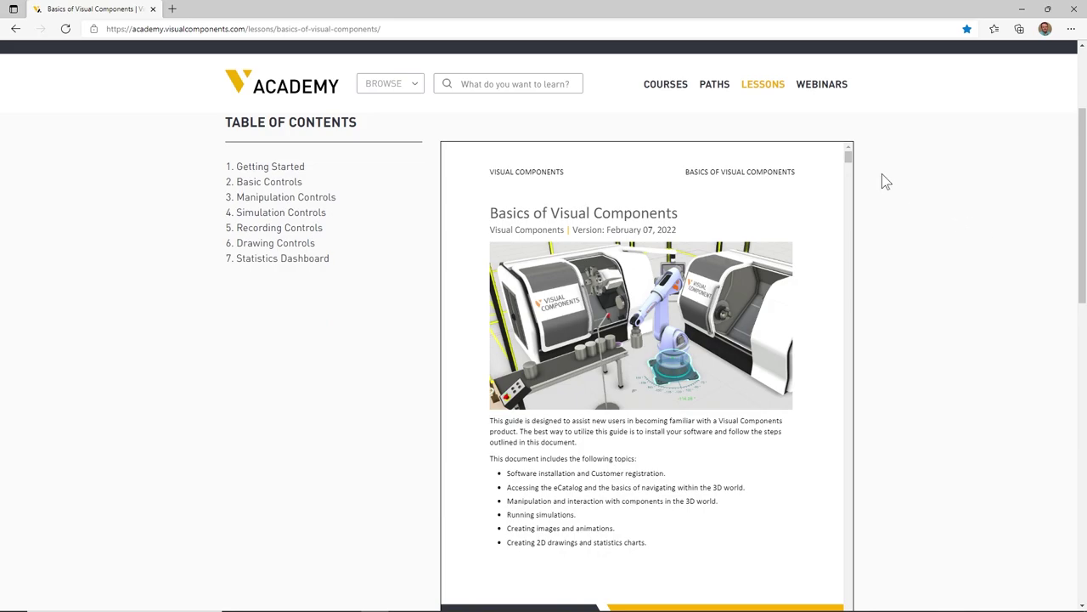
- Browse the Basics of Visual Components lesson document as far as section 1.5 on the eCatalog
left_click_drag(849, 159, 847, 233)
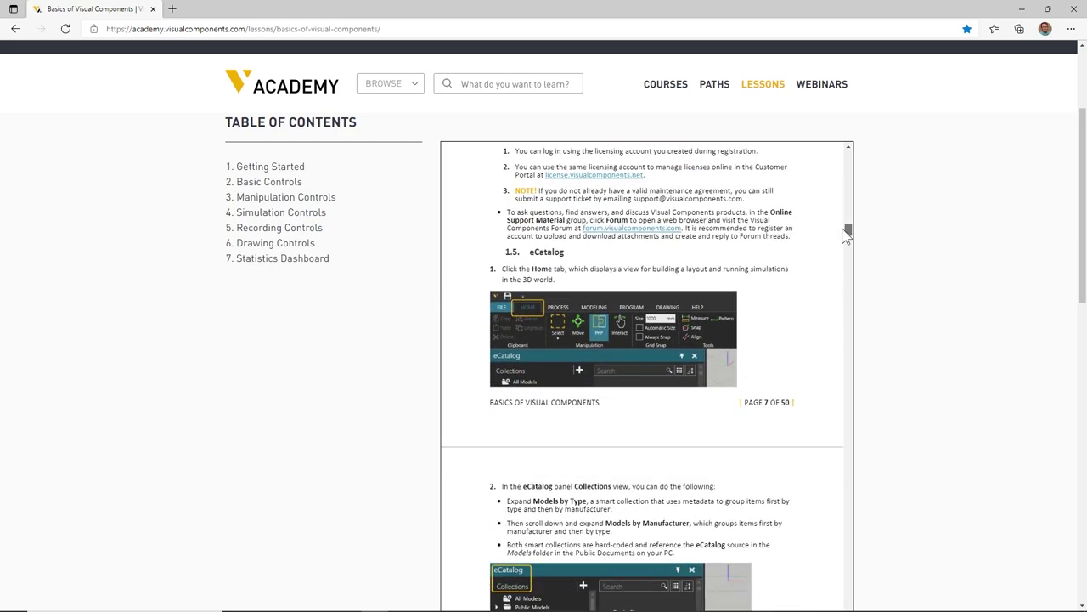
left_click_drag(847, 233, 847, 234)
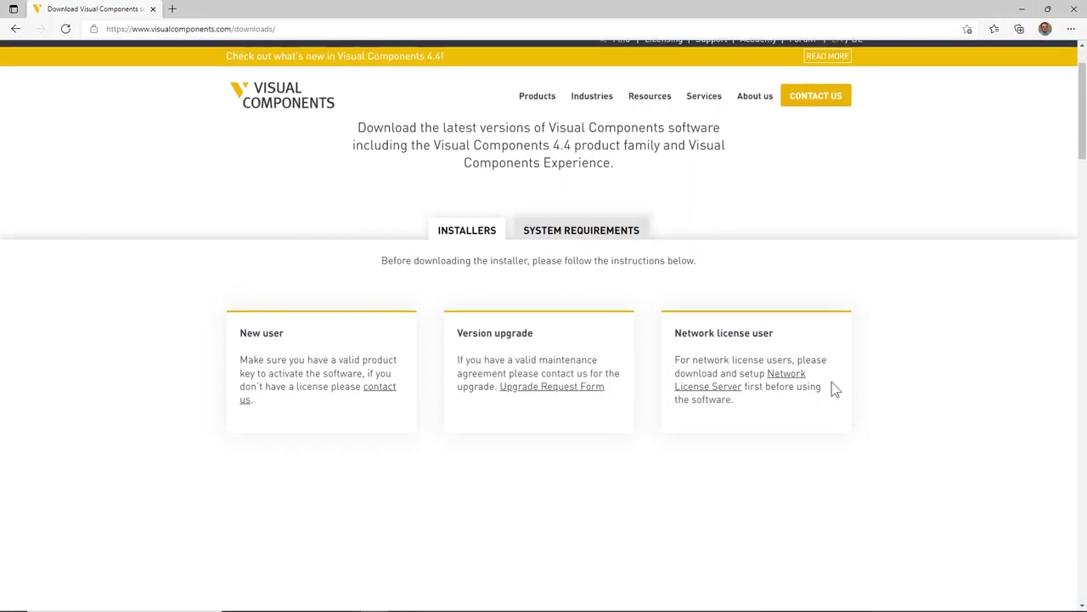
- Download the Visual Components Premium 4.4.0 installer from the Visual Components downloads page
scroll(837, 388, "down", 3)
scroll(844, 388, "down", 2)
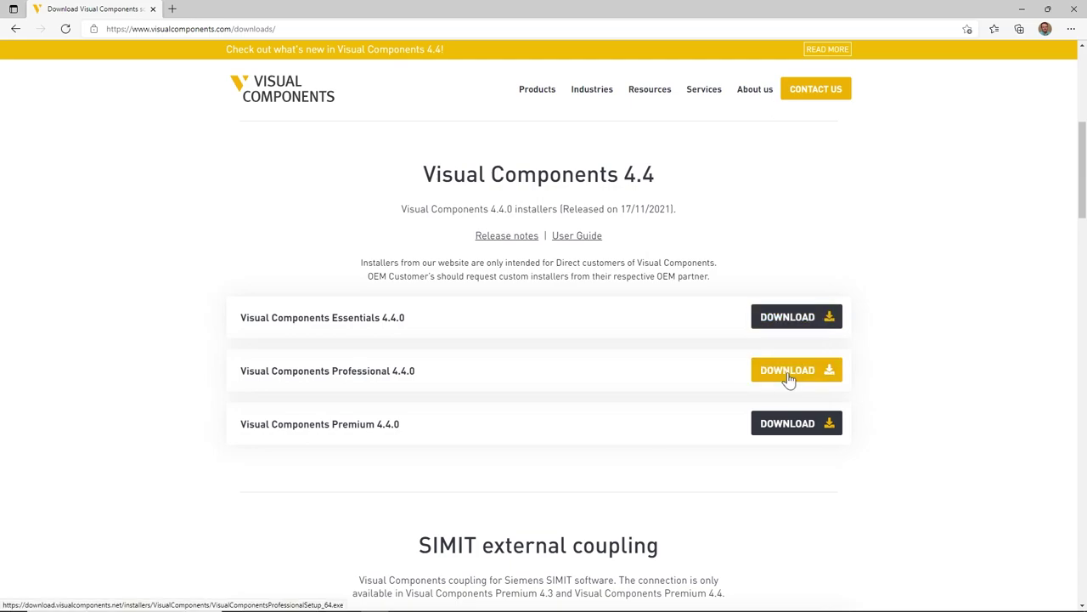
left_click(788, 424)
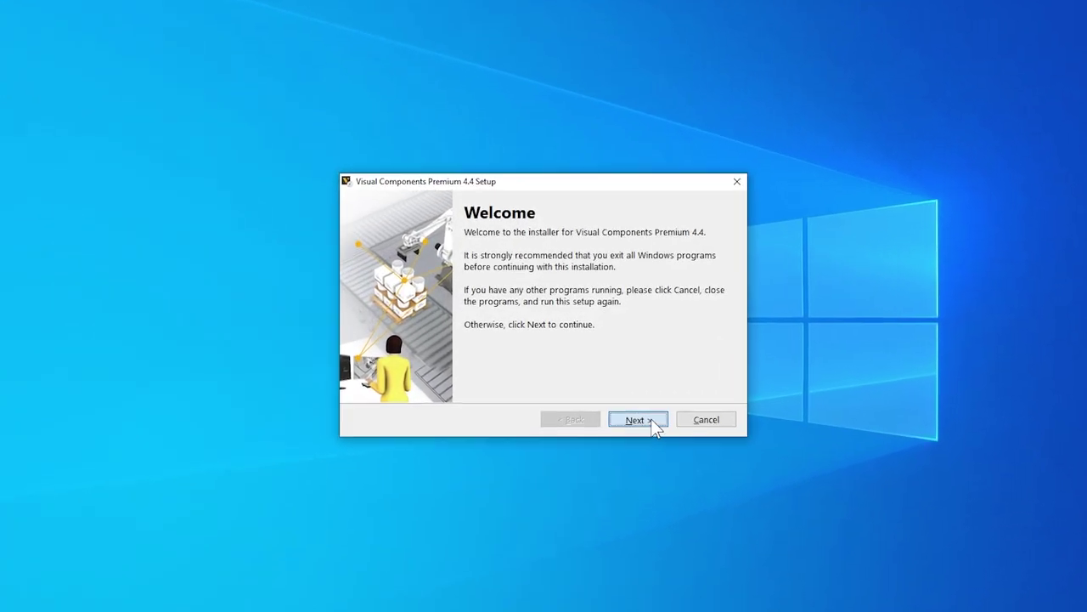
- Install Visual Components Premium 4.4 by completing its setup wizard
left_click(646, 415)
left_click(351, 373)
left_click(679, 421)
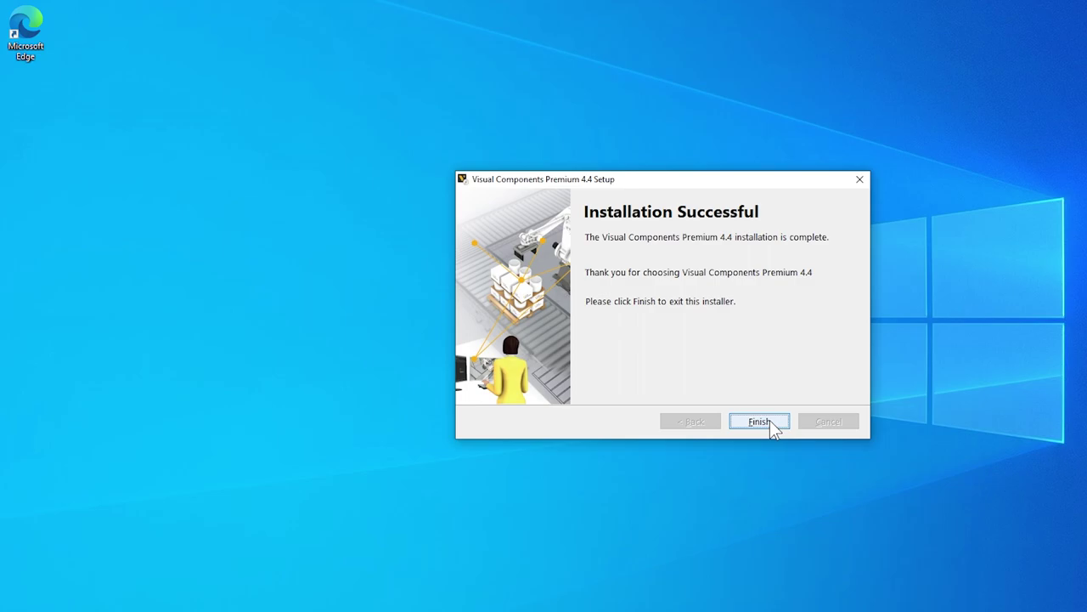
left_click(760, 422)
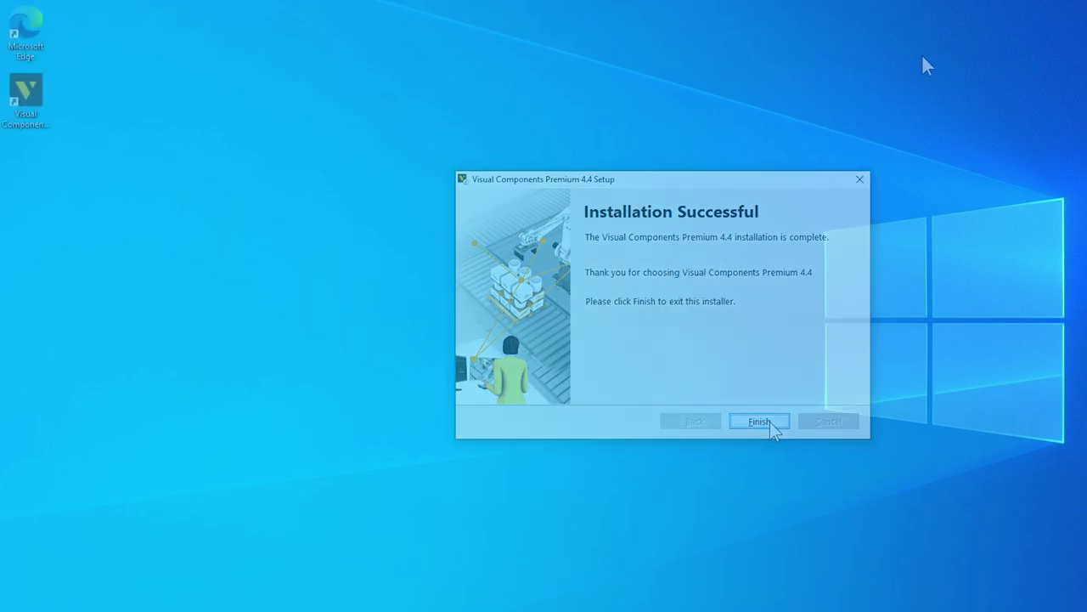
- Launch Visual Components Premium 4.4 and complete its activation guide with the standalone product key license type
left_click(26, 92)
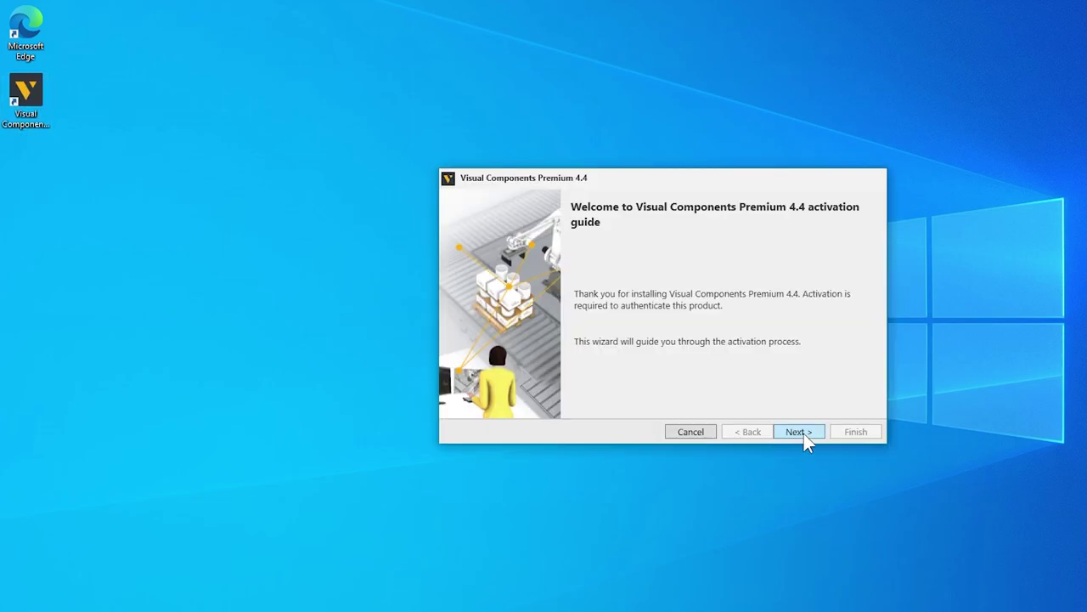
left_click(804, 434)
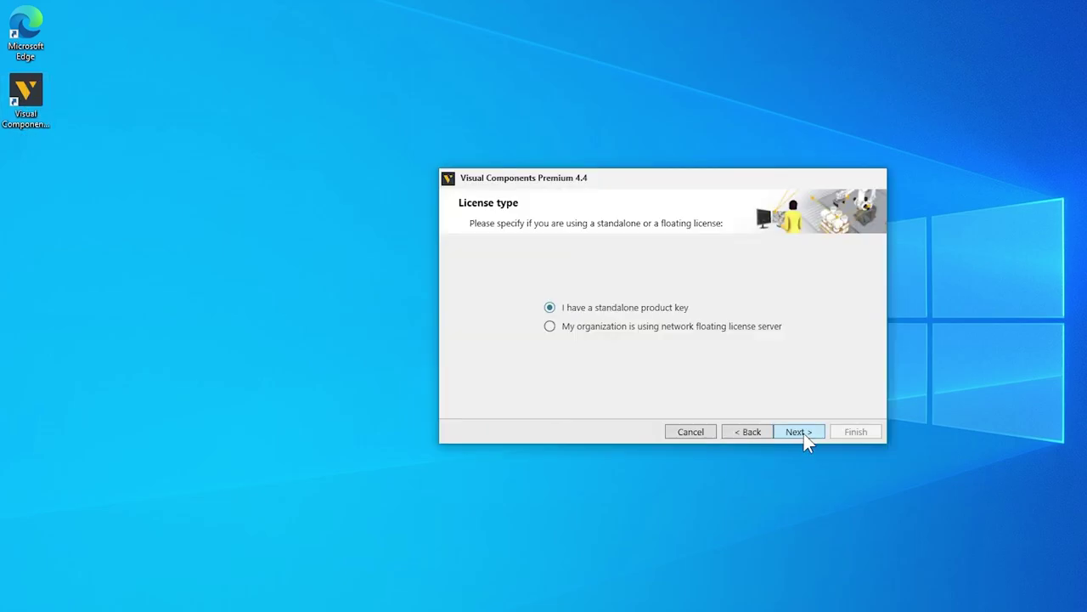
left_click(802, 434)
left_click(802, 433)
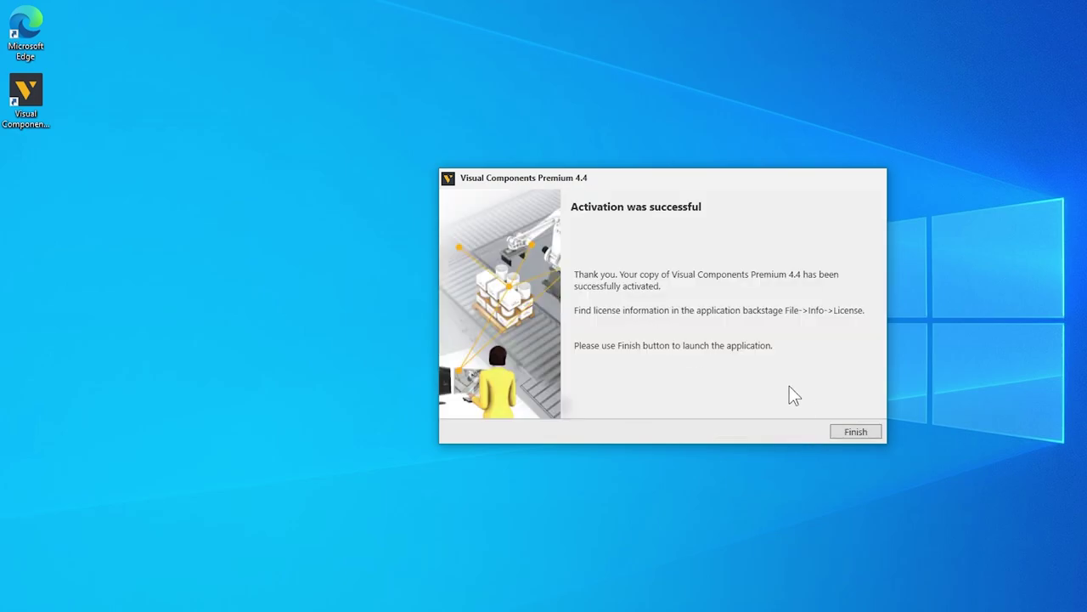
left_click(856, 431)
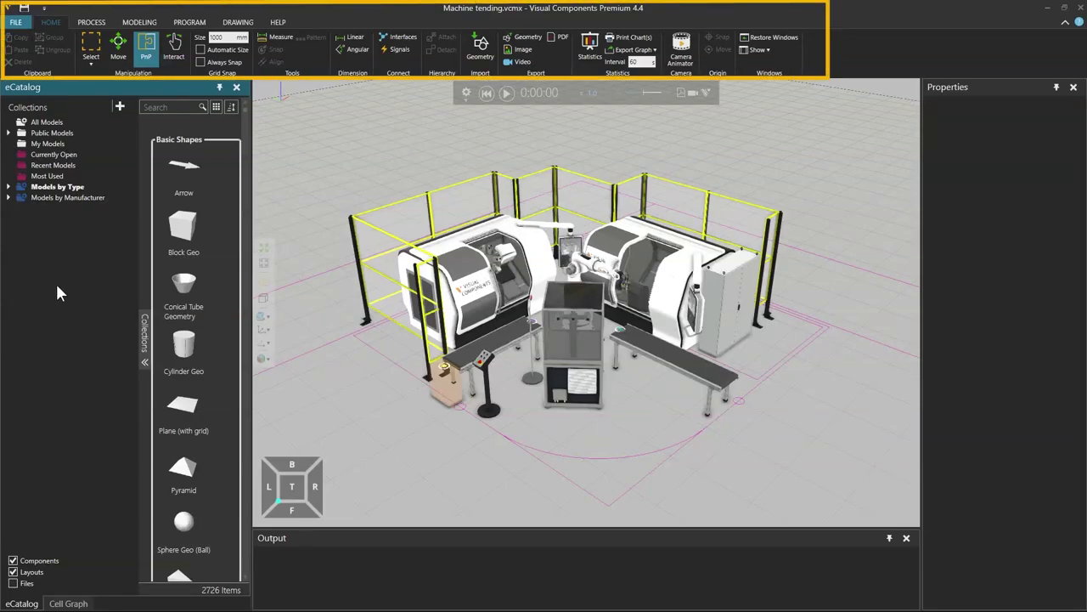
- Look over the eCatalog's Models by Type collection, the Cell Graph's component list and the Output area
left_click(91, 24)
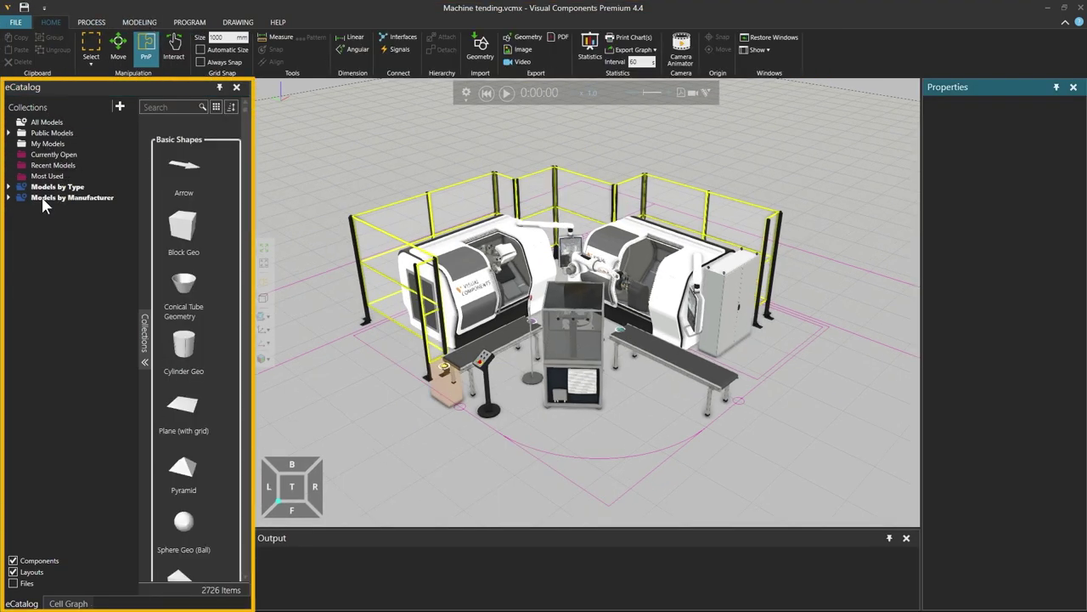
left_click(8, 187)
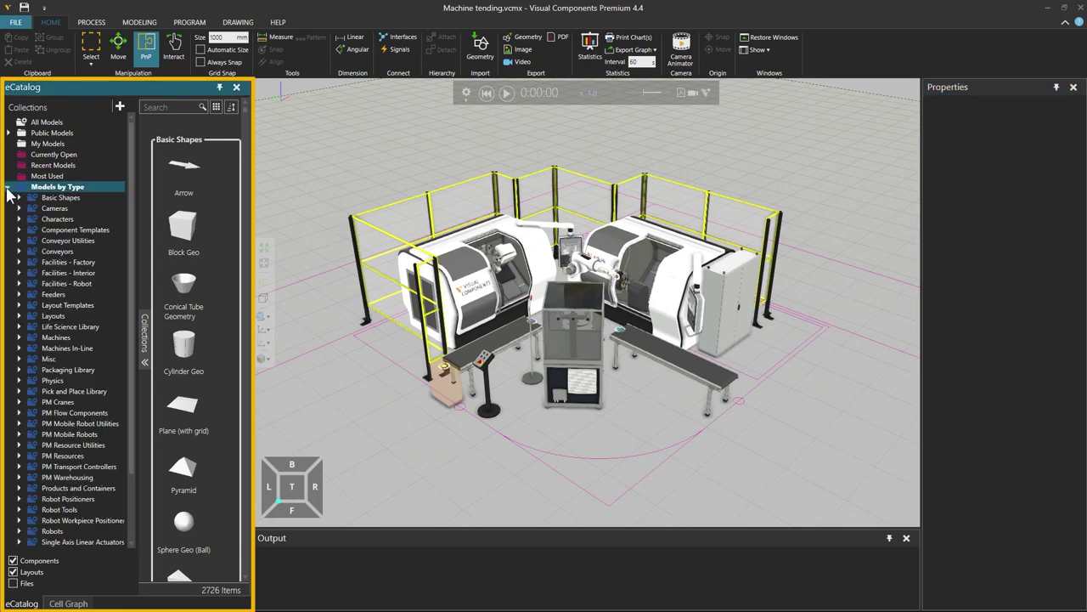
left_click(7, 187)
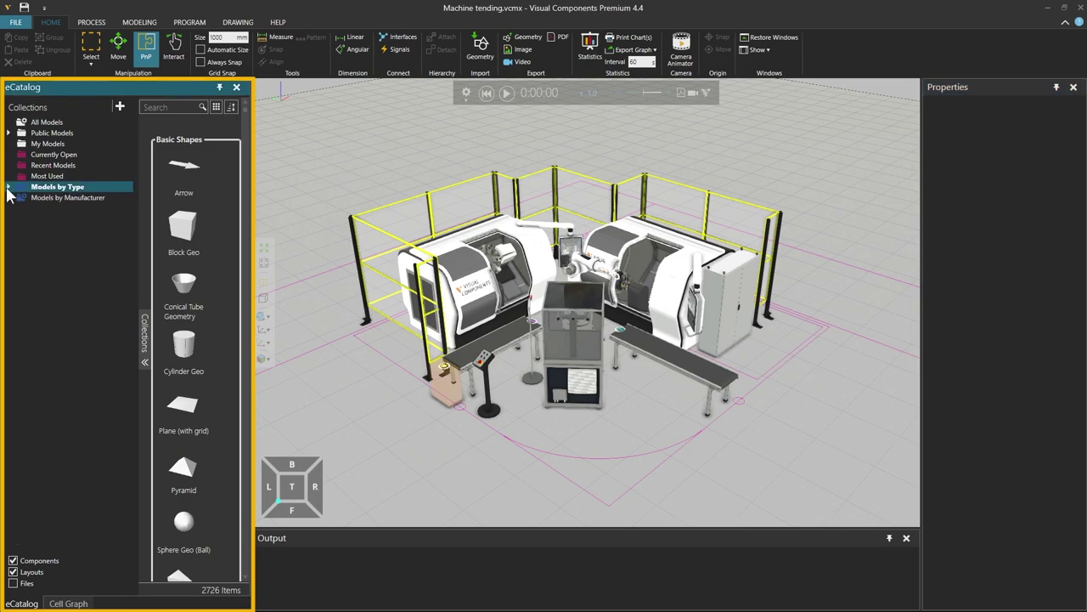
left_click(68, 603)
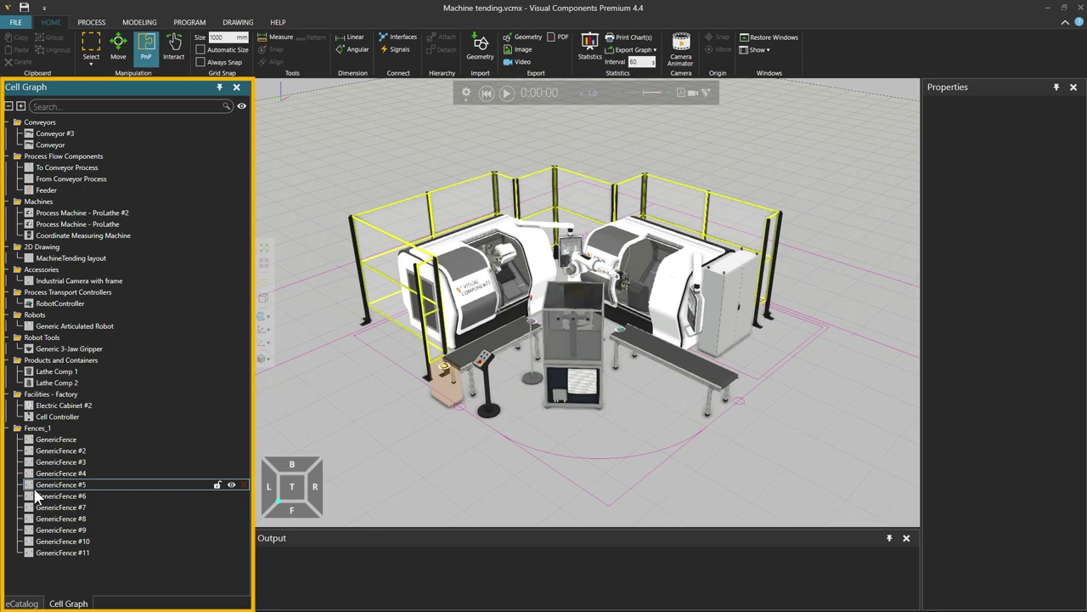
left_click(351, 549)
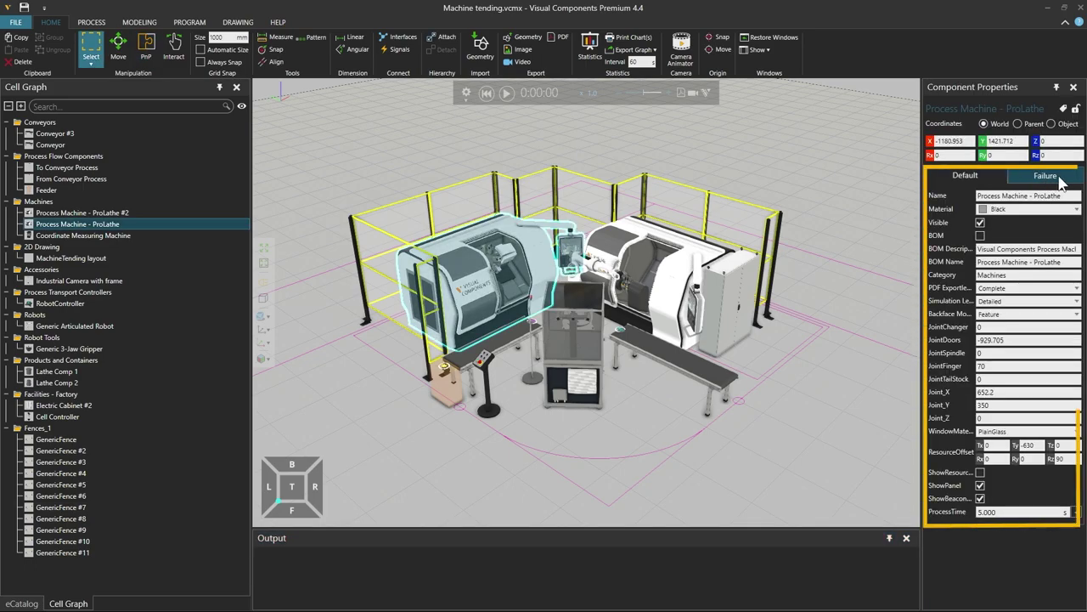
- Examine the failure and default properties of the Process Machine - ProLathe component
left_click(1045, 176)
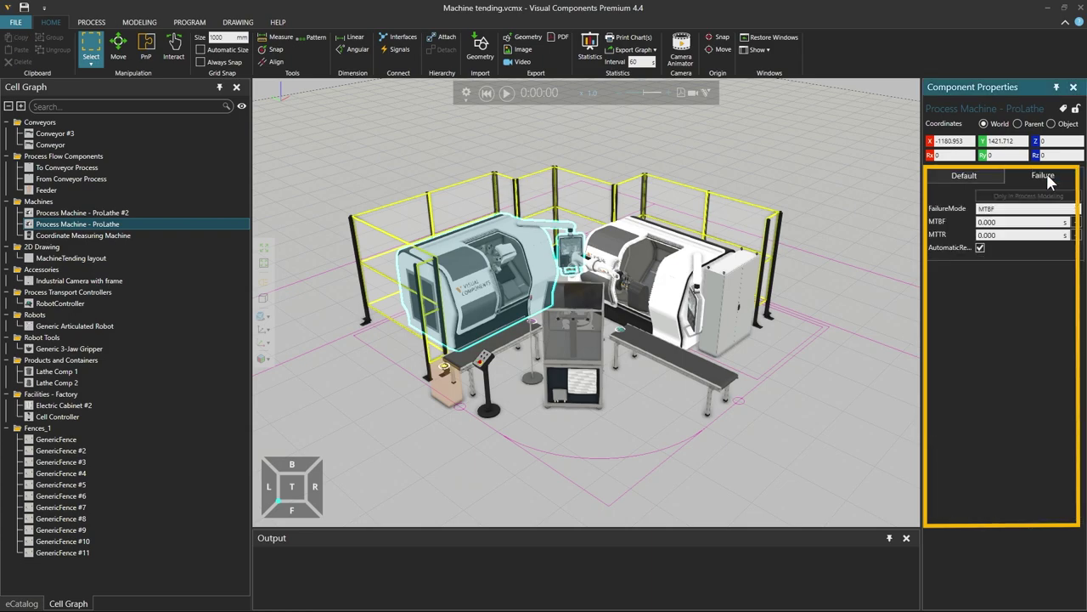
left_click(968, 175)
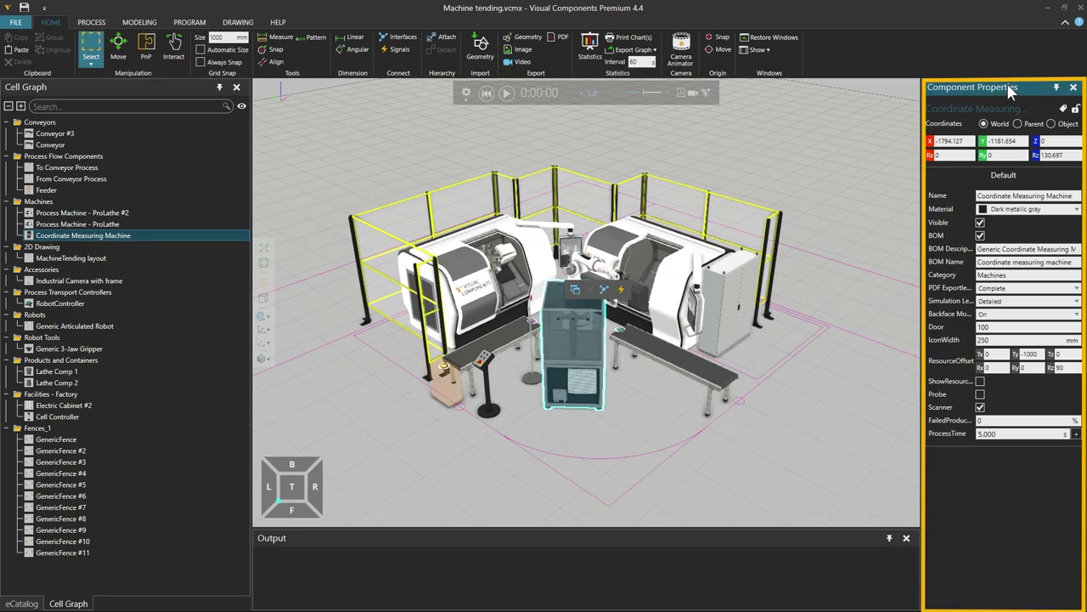
mouse_move(612, 429)
right_mouse_down()
mouse_move(558, 425)
mouse_move(651, 425)
mouse_move(623, 425)
right_mouse_up()
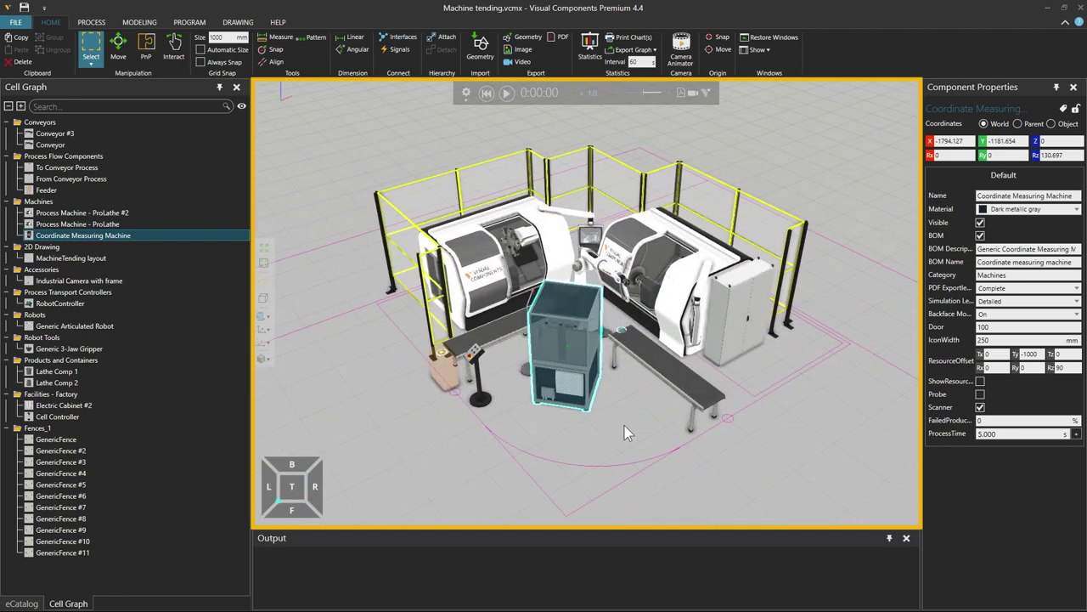
- Play the machine tending simulation briefly, pause it and reset it to the start
left_click(507, 93)
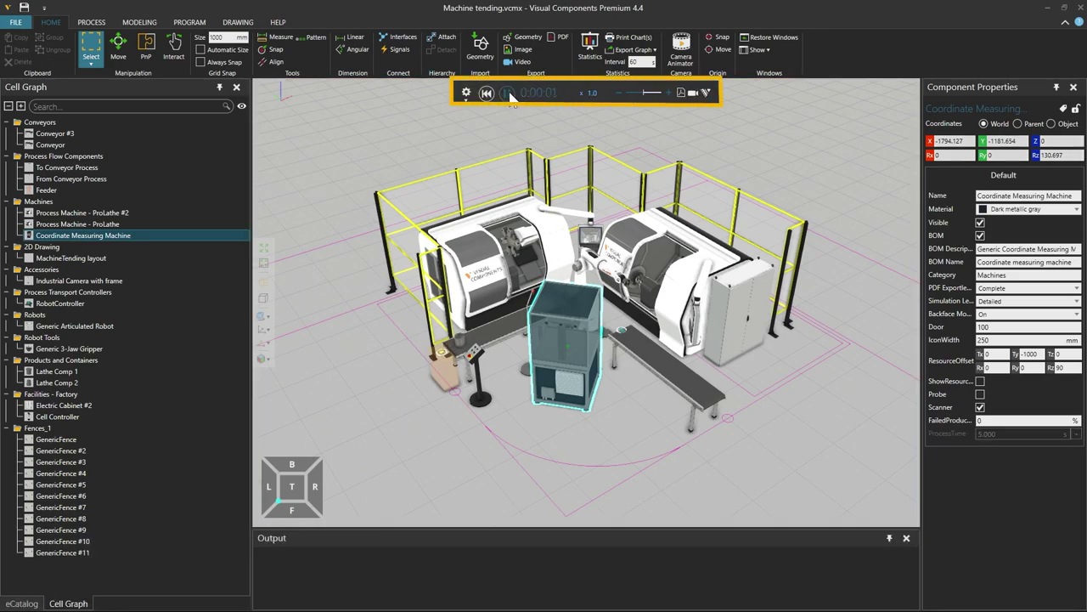
left_click(509, 93)
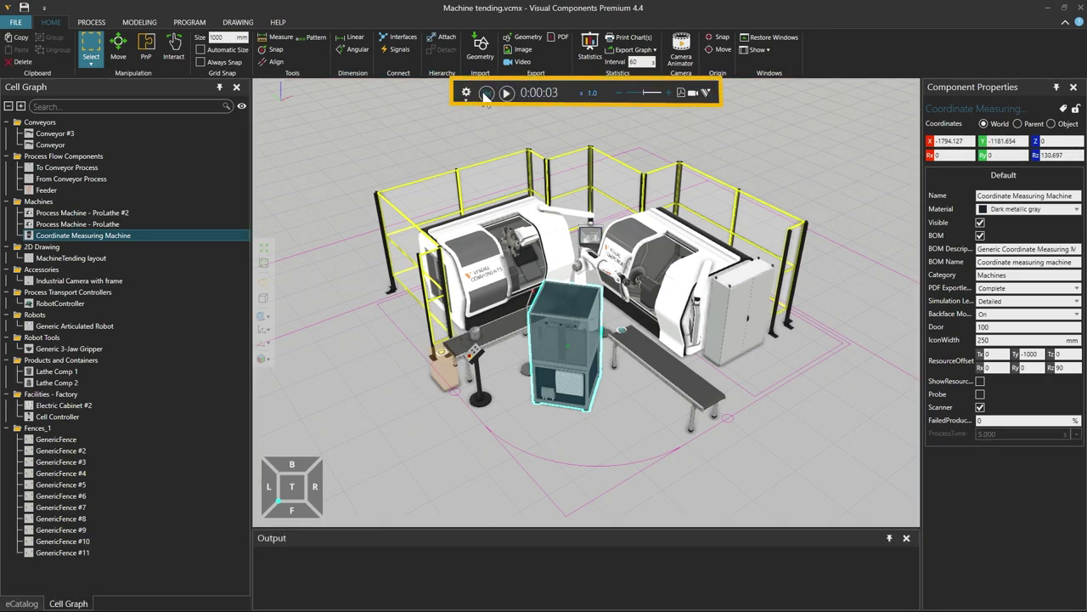
left_click(485, 94)
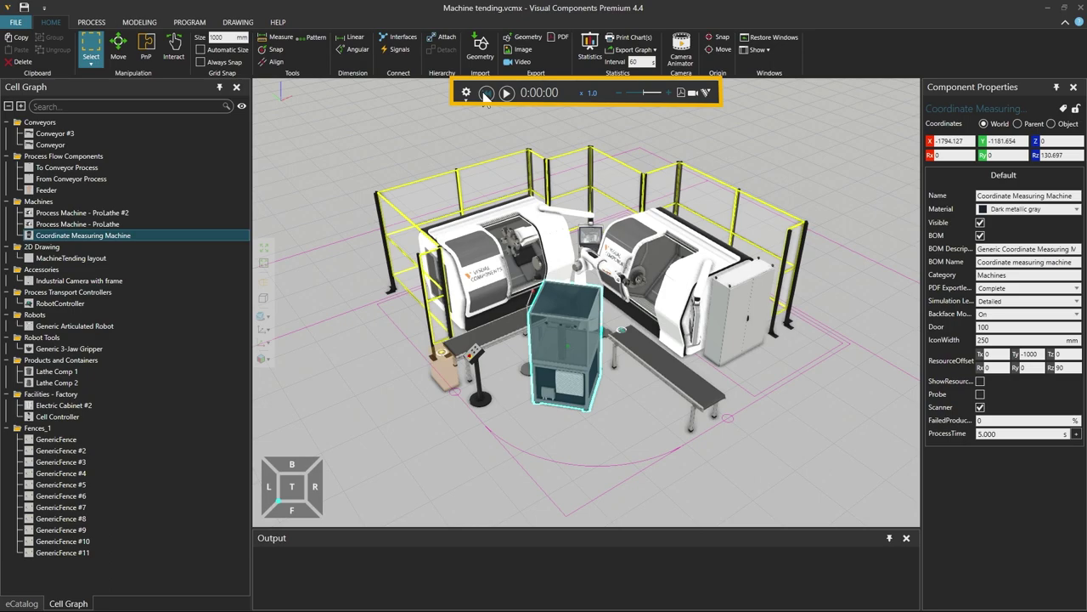
- Fit all components into the 3D view and view the cell from the back
mouse_move(278, 108)
right_mouse_down()
mouse_move(268, 98)
mouse_move(286, 102)
right_mouse_up()
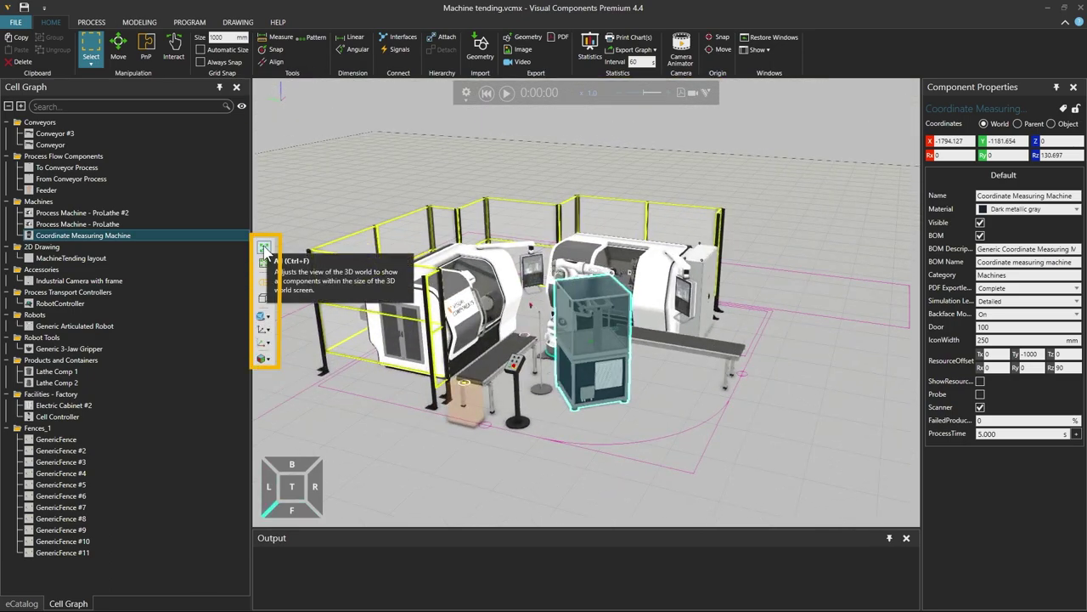
left_click(264, 249)
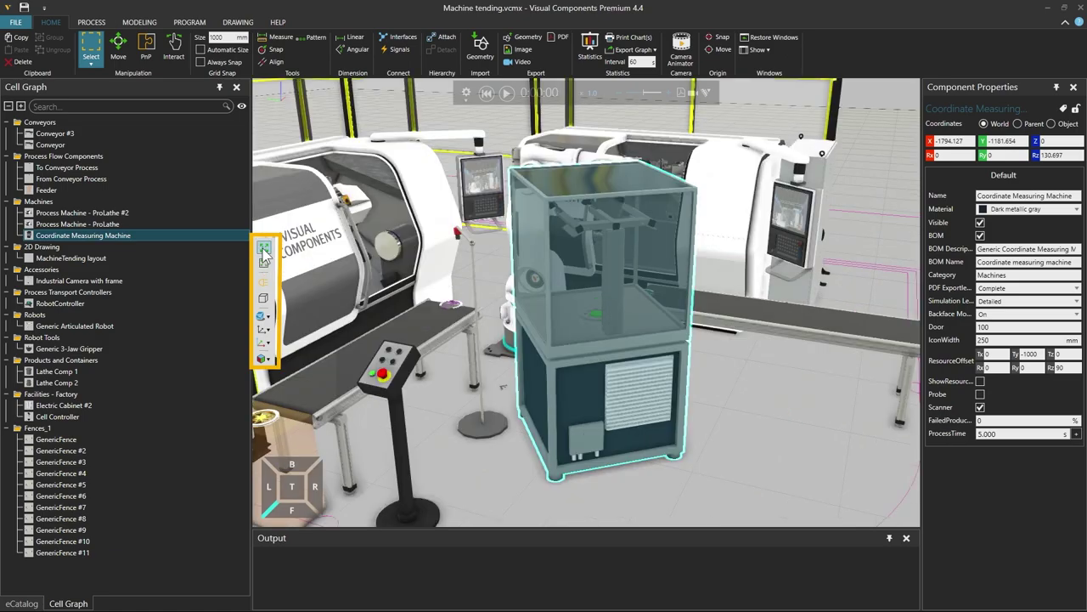
left_click(264, 250)
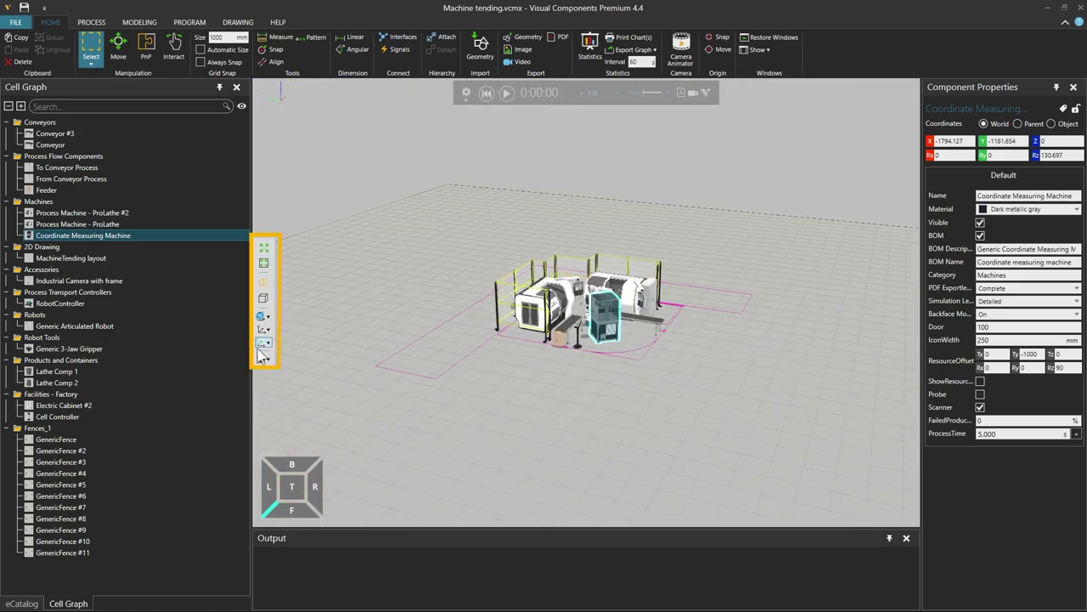
left_click(292, 468)
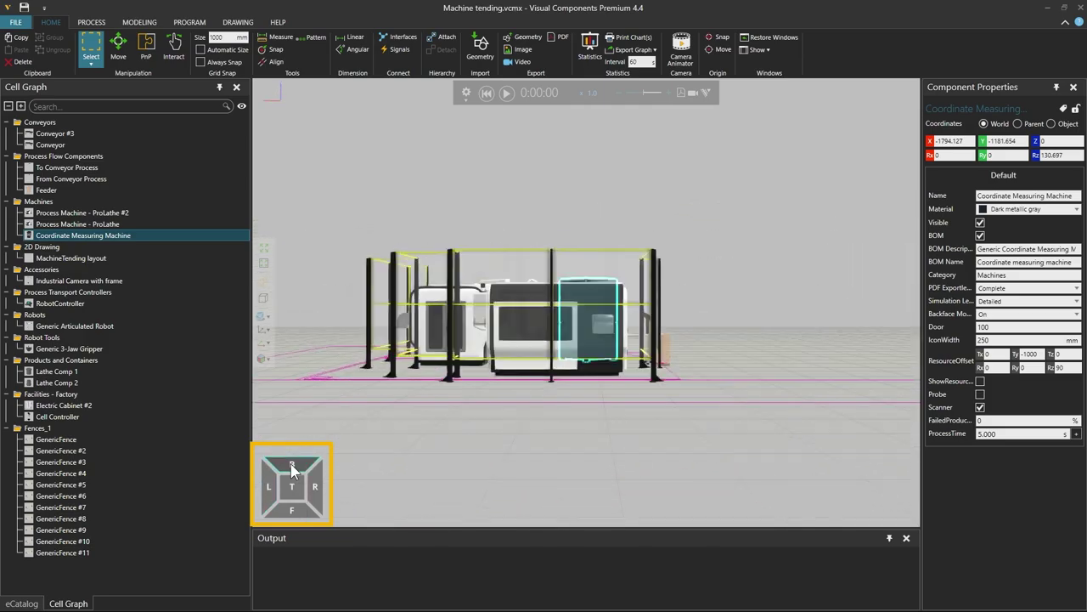
left_click(292, 468)
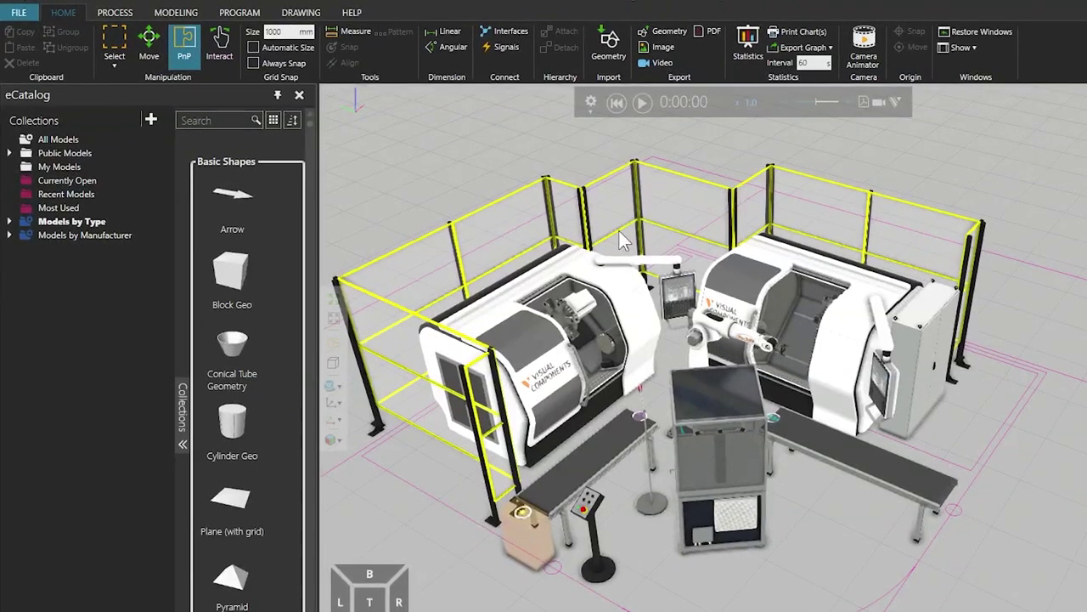
- Clear the whole Machine tending layout from the 3D world without saving the changes
left_click(13, 14)
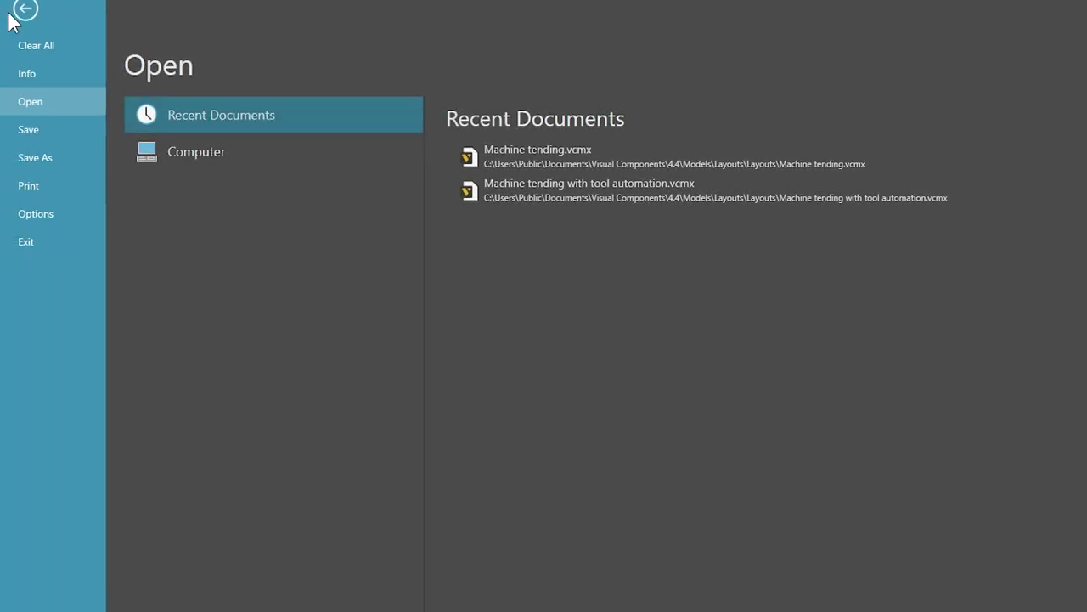
left_click(35, 46)
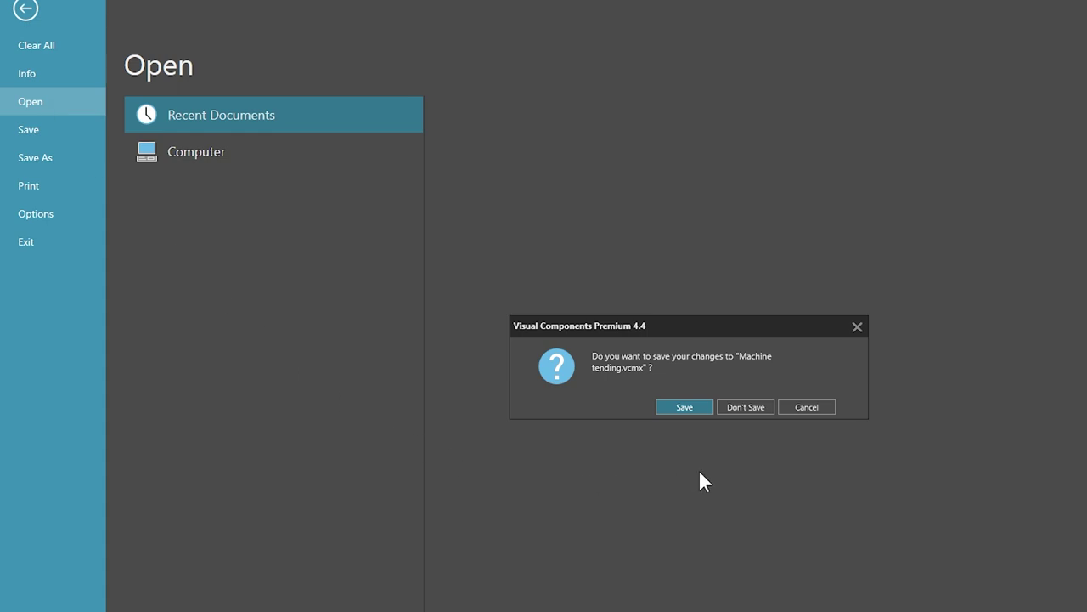
left_click(744, 406)
- Move the eCatalog panel out of its docked place and restore the default window arrangement
mouse_move(874, 158)
left_mouse_down()
mouse_move(325, 161)
mouse_move(726, 222)
mouse_move(922, 141)
mouse_move(875, 146)
left_mouse_up()
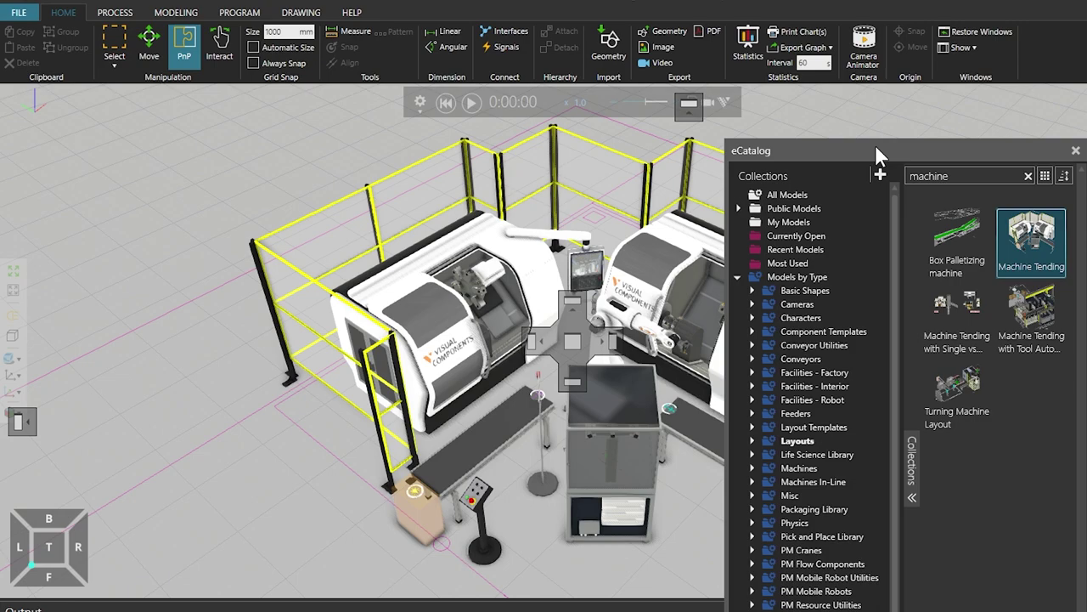
left_click(981, 31)
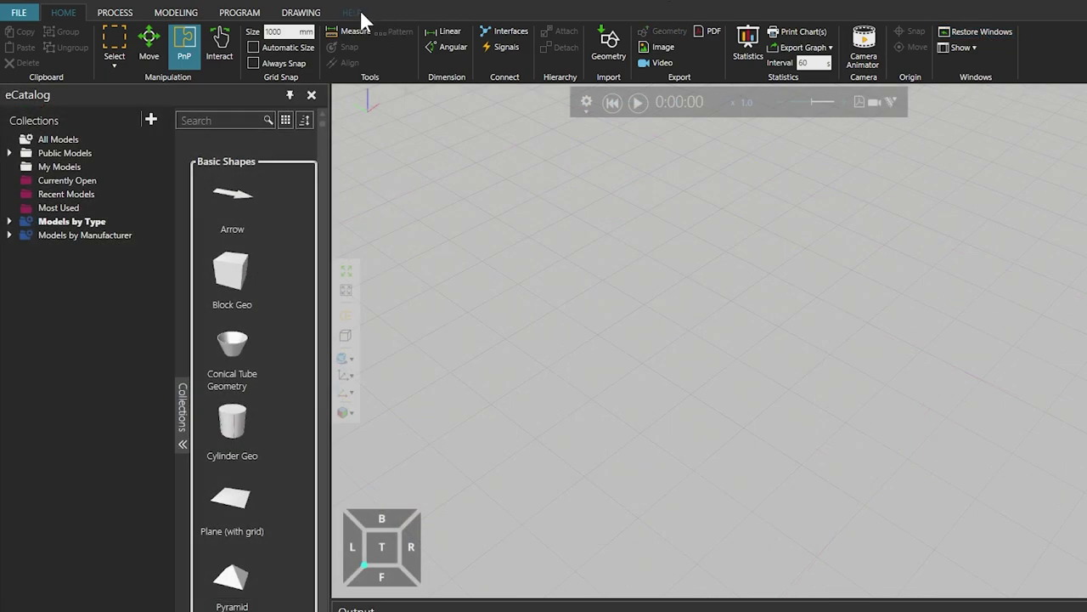
- Visit the Visual Components Academy website from the help resources, look over its courses and learning paths, and close it
left_click(360, 9)
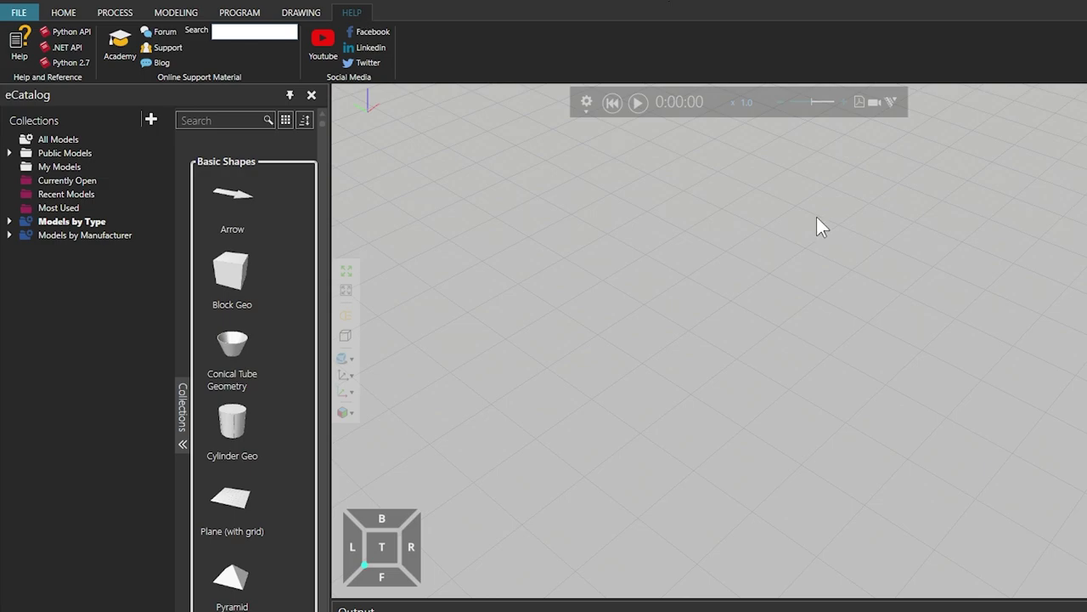
left_click(120, 44)
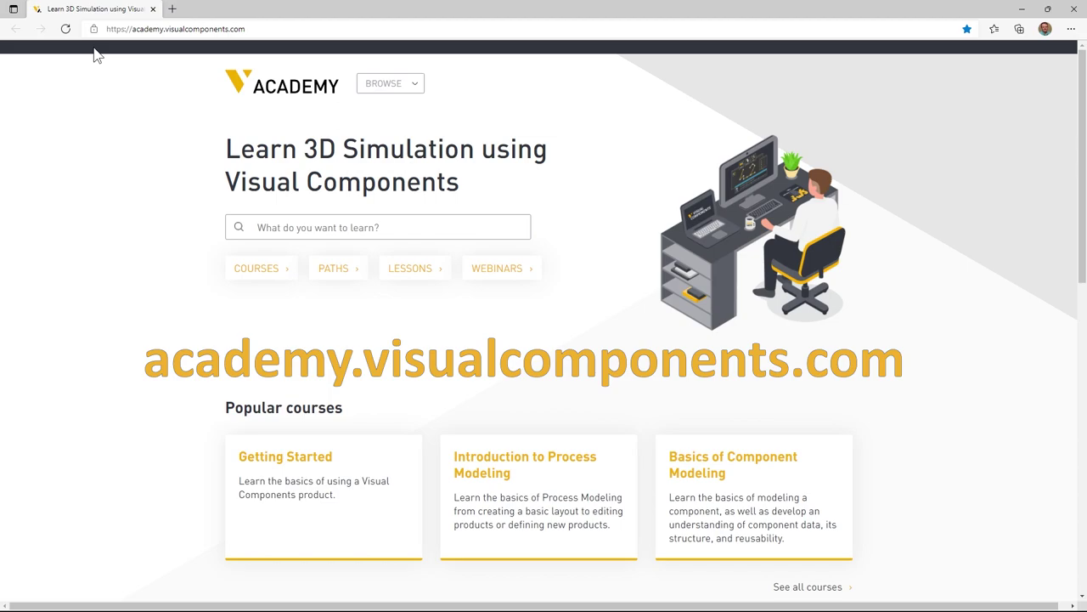
left_click(310, 460)
scroll(310, 460, "down", 5)
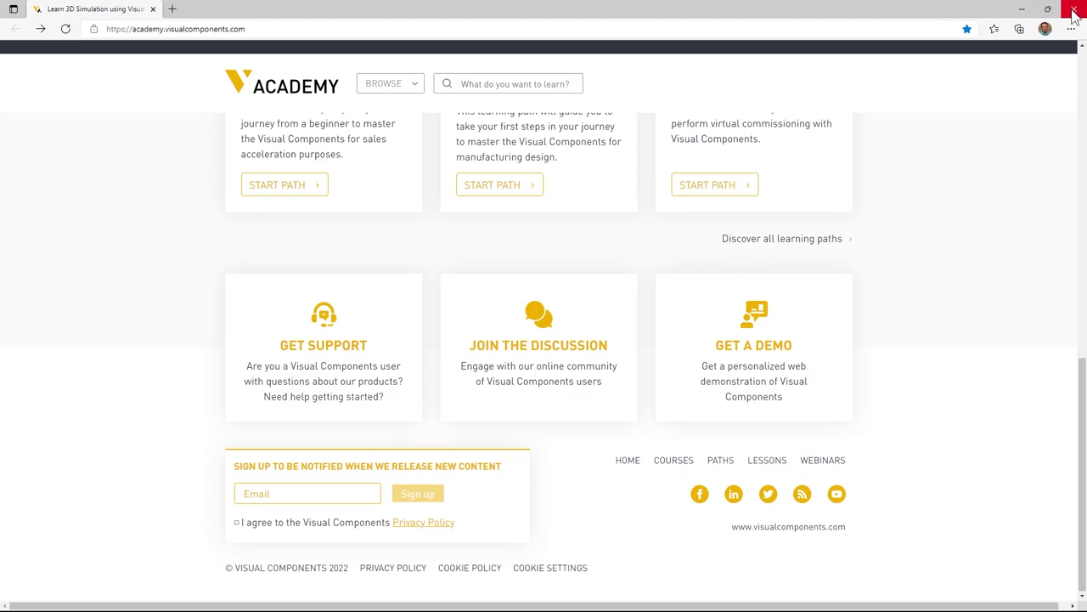
left_click(1073, 12)
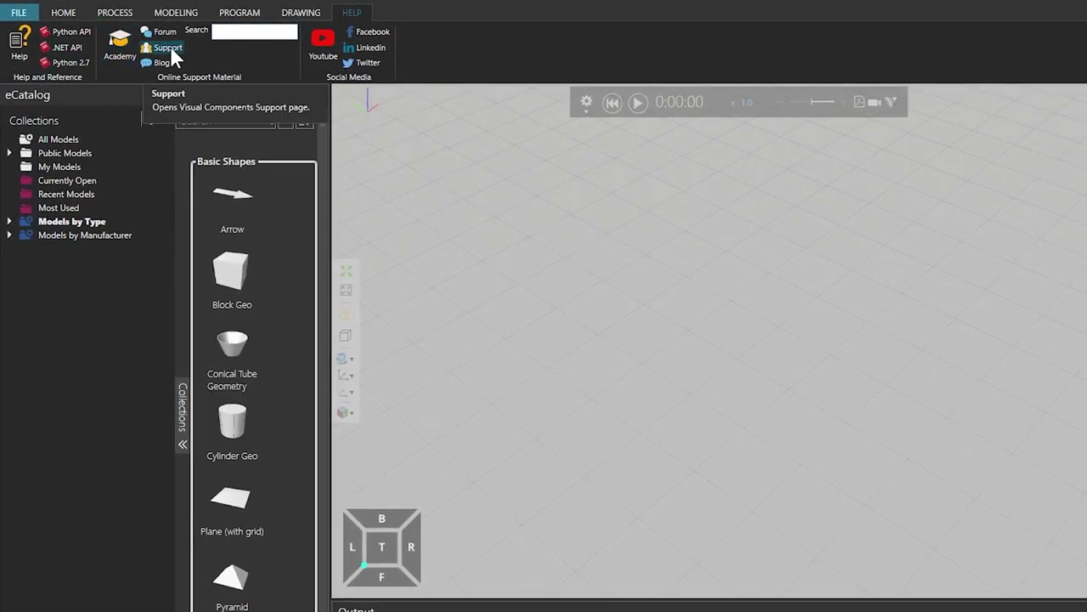
- Visit the online support page and browse the topics in the Academy category of the Visual Components forum
left_click(170, 47)
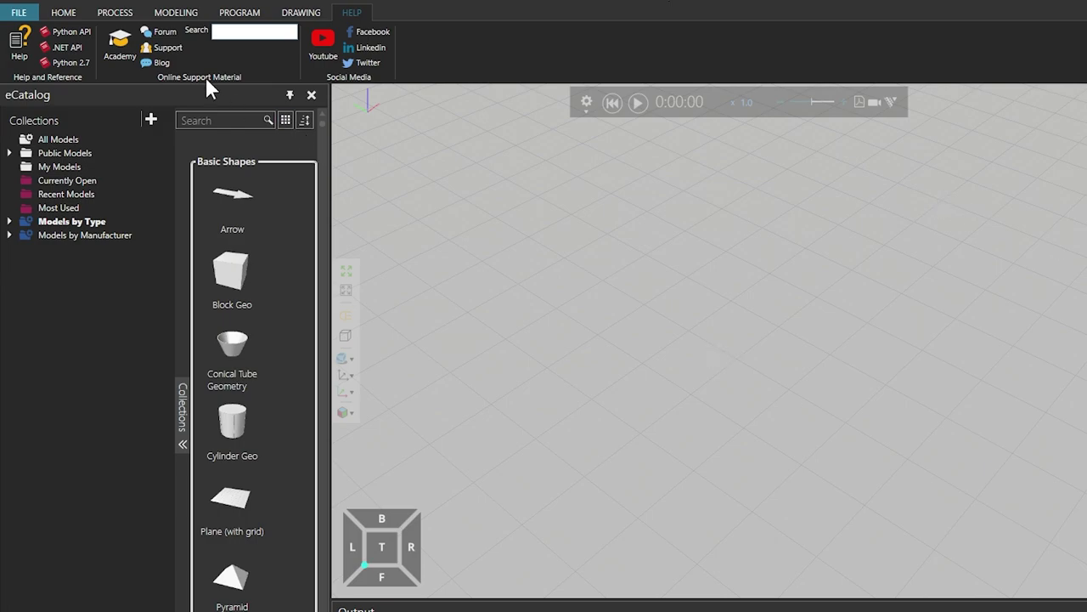
left_click(166, 28)
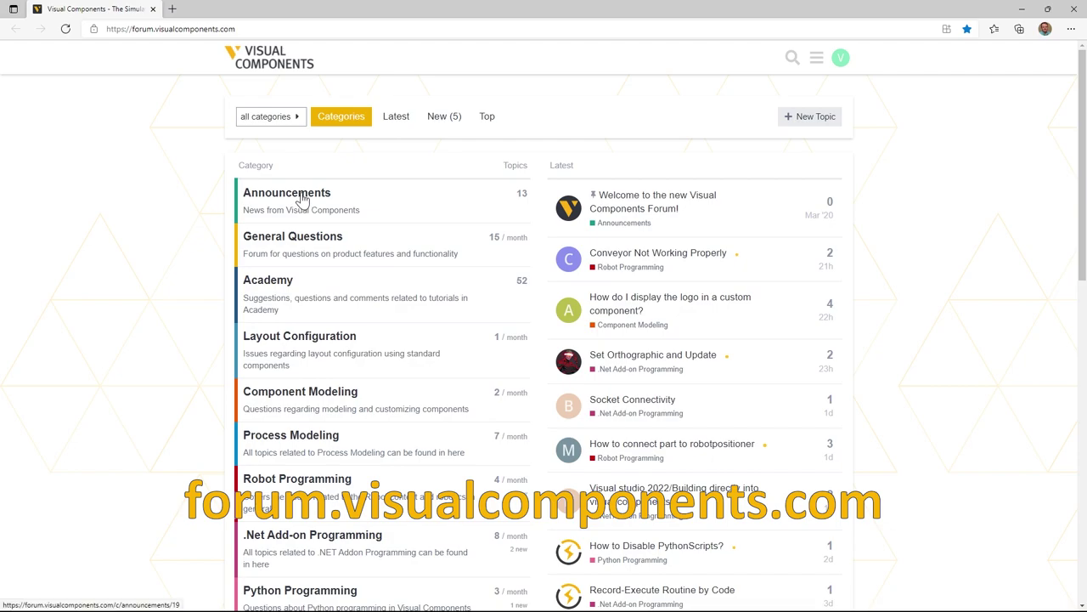
left_click(277, 284)
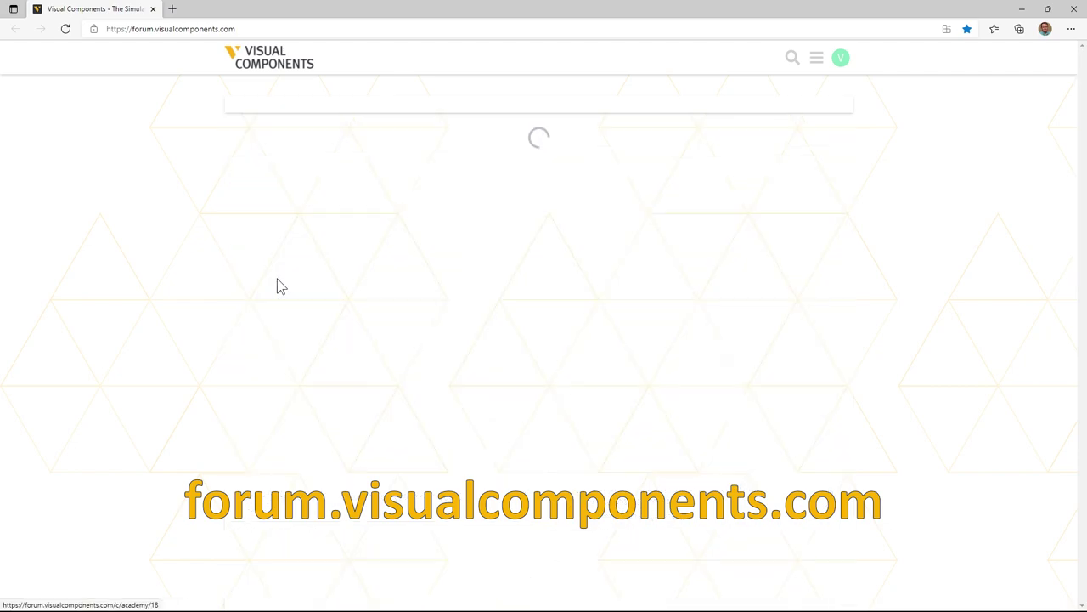
scroll(298, 253, "down", 7)
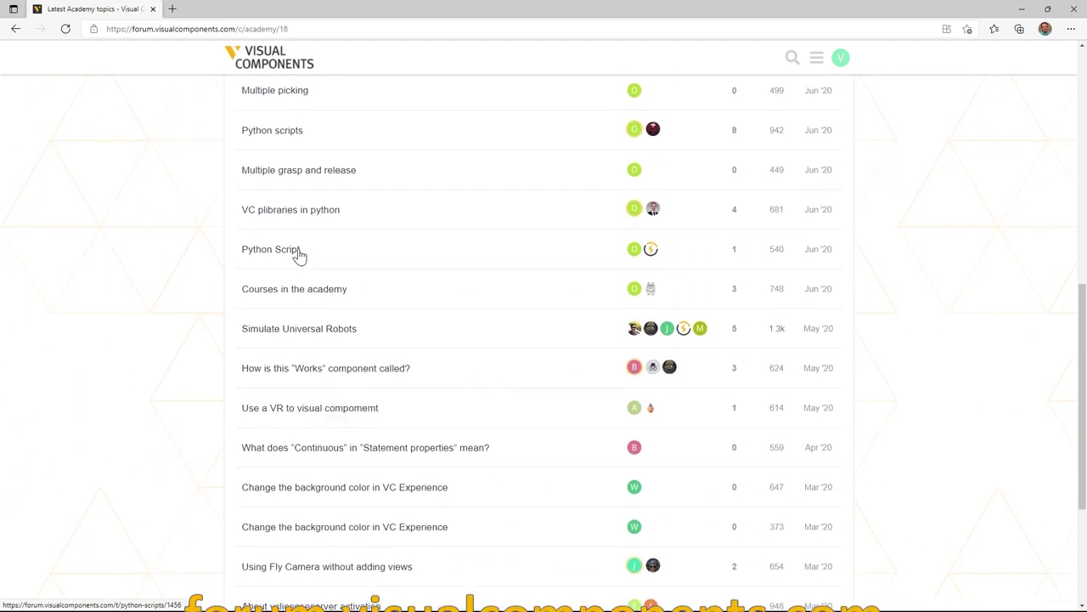
scroll(299, 253, "up", 6)
scroll(299, 253, "up", 2)
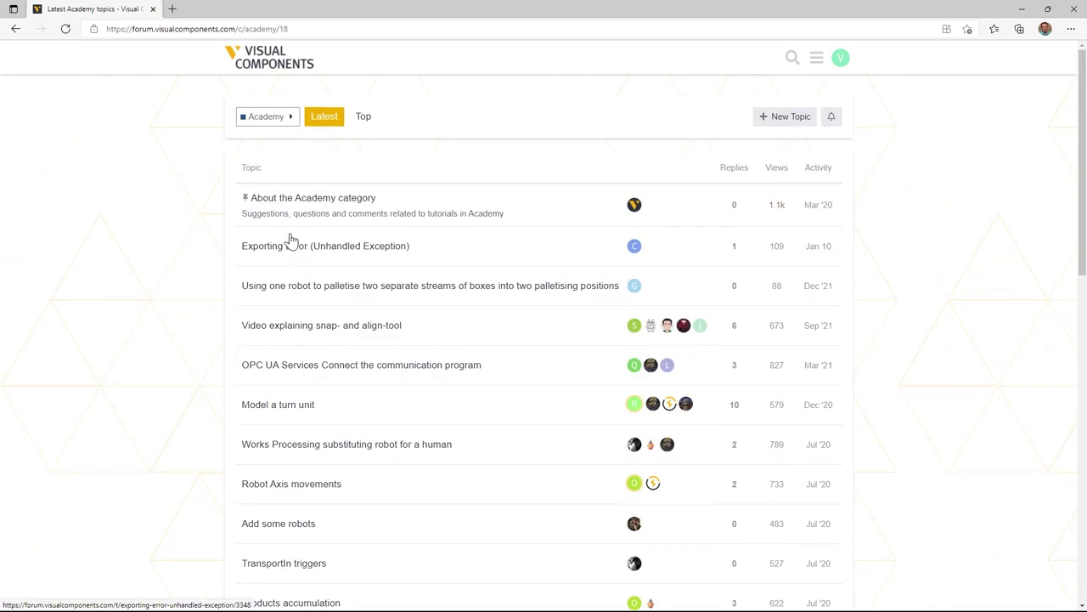
left_click(15, 28)
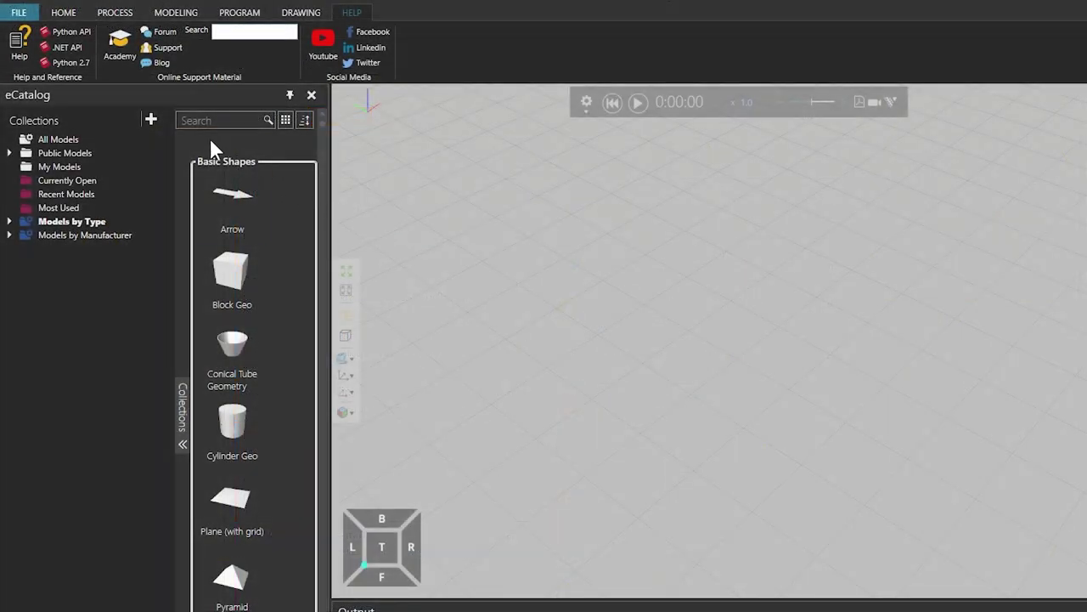
- Examine the eCatalog collections under Models by Type and Models by Manufacturer, and collapse the list again
left_click(63, 14)
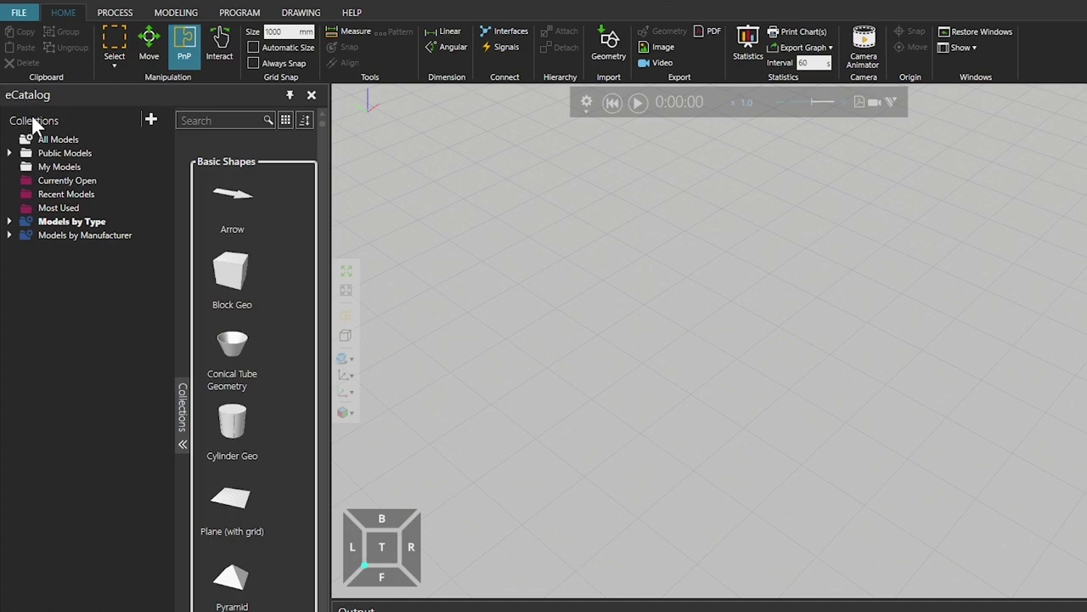
left_click(9, 220)
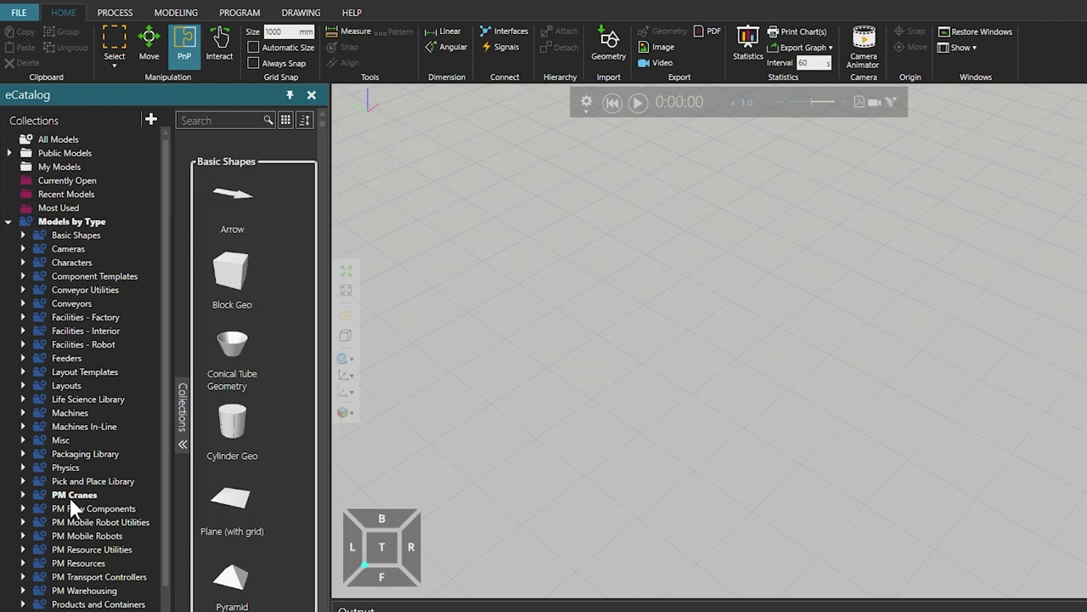
scroll(72, 507, "down", 3)
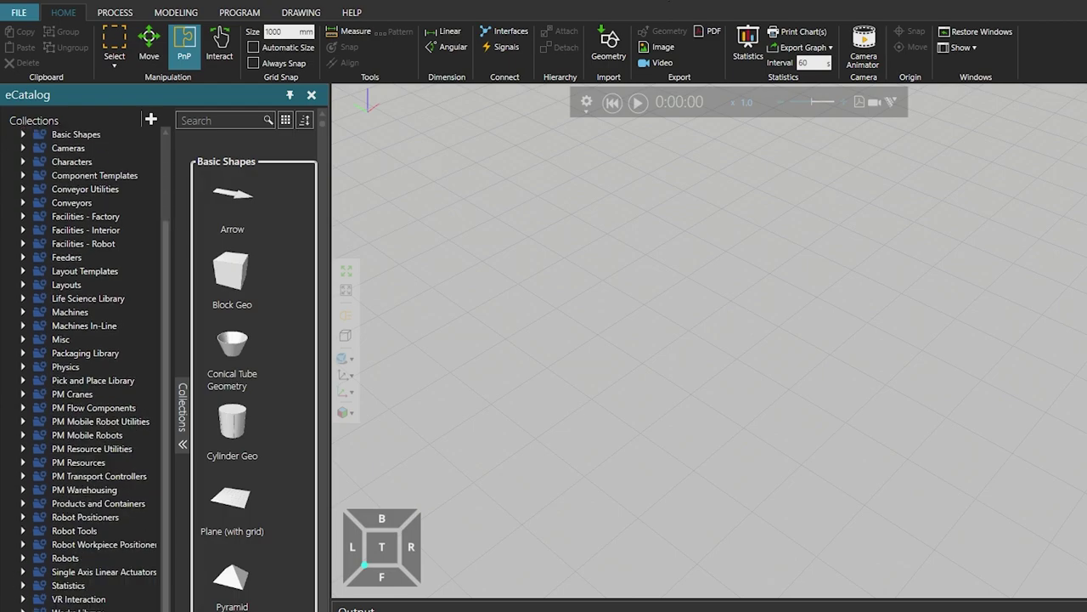
scroll(107, 553, "down", 1)
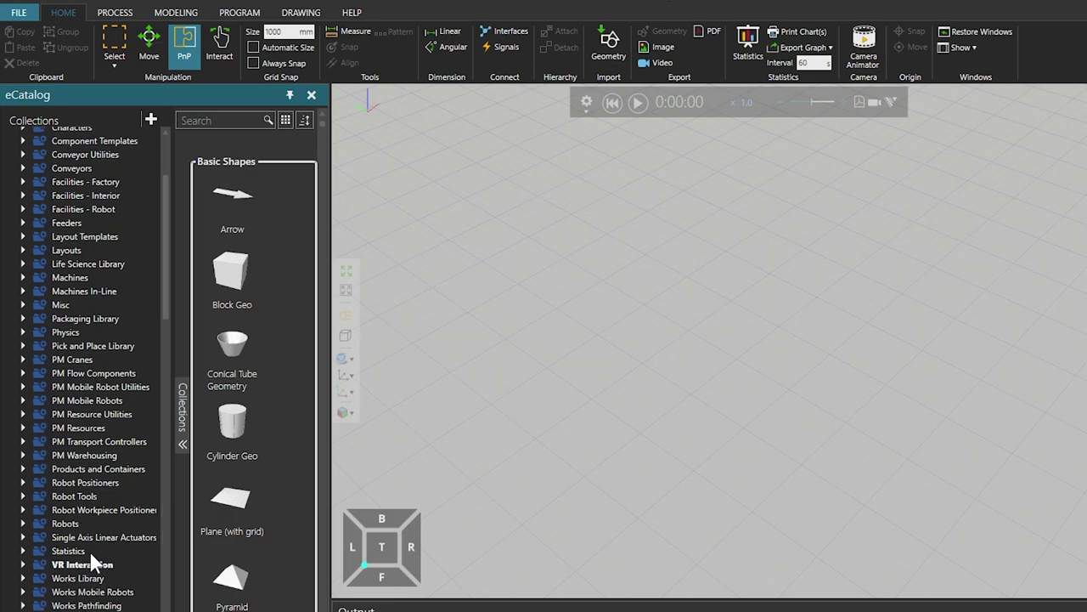
scroll(90, 552, "down", 15)
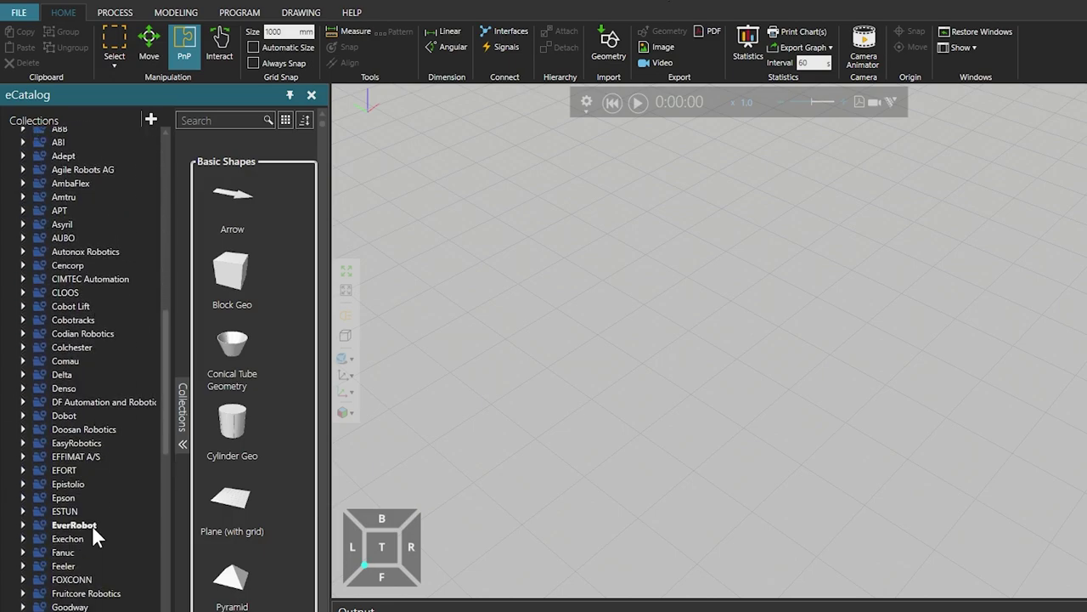
scroll(92, 525, "down", 11)
scroll(89, 548, "down", 6)
scroll(86, 559, "up", 20)
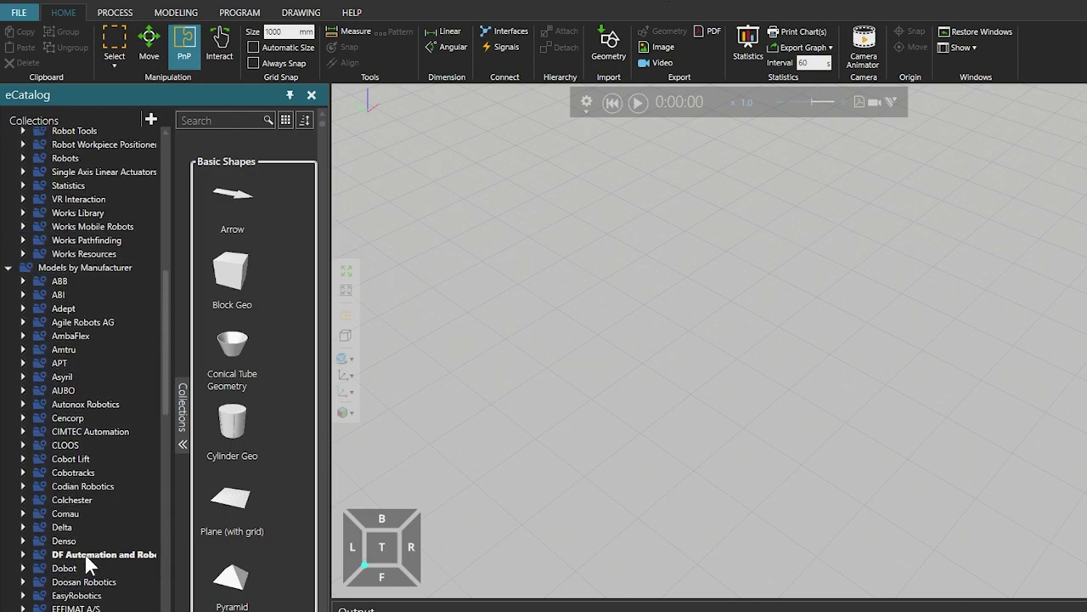
scroll(34, 383, "up", 13)
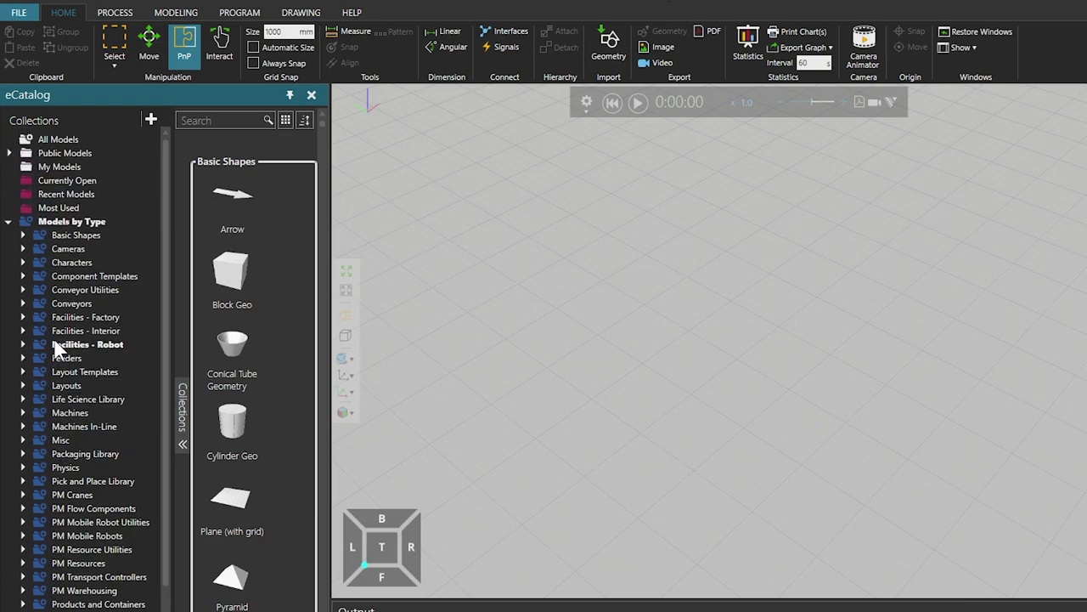
left_click(9, 221)
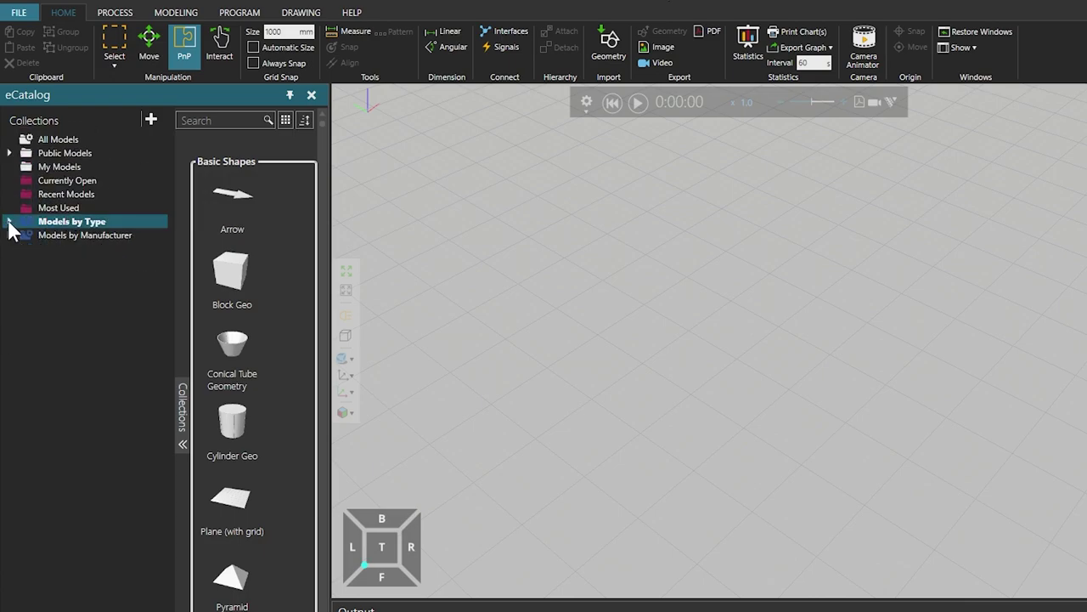
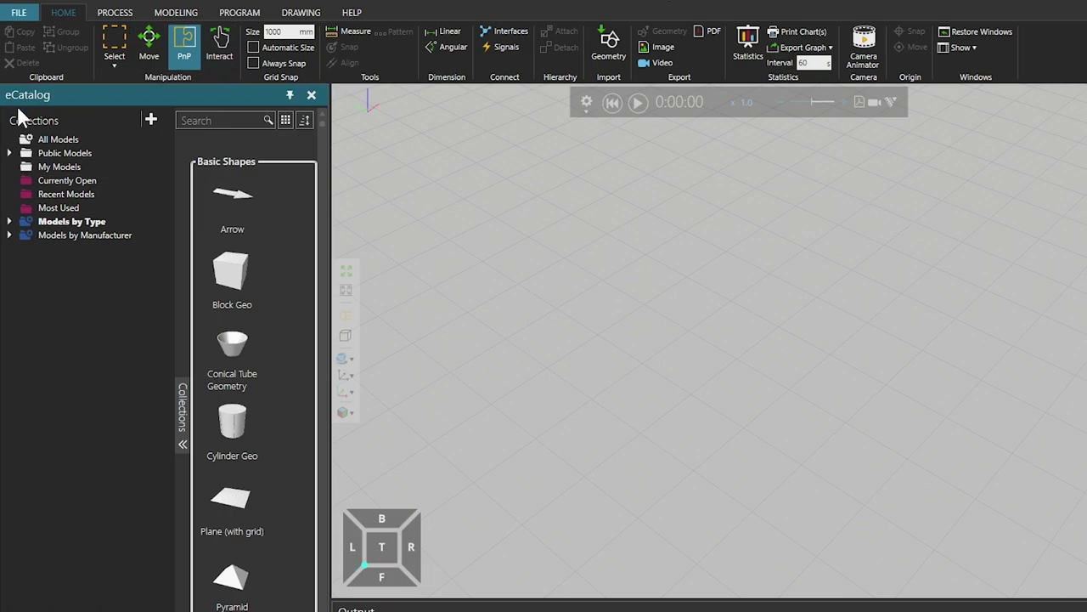
- Show the Visual Components robots of the Robots category under Models by Type in the eCatalog
left_click(5, 221)
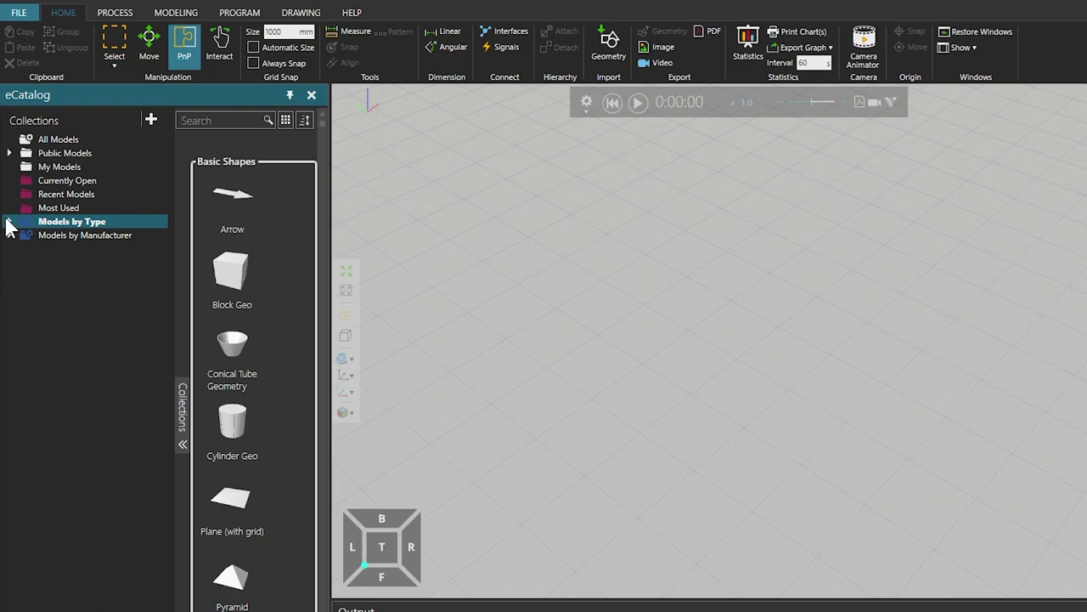
left_click(8, 222)
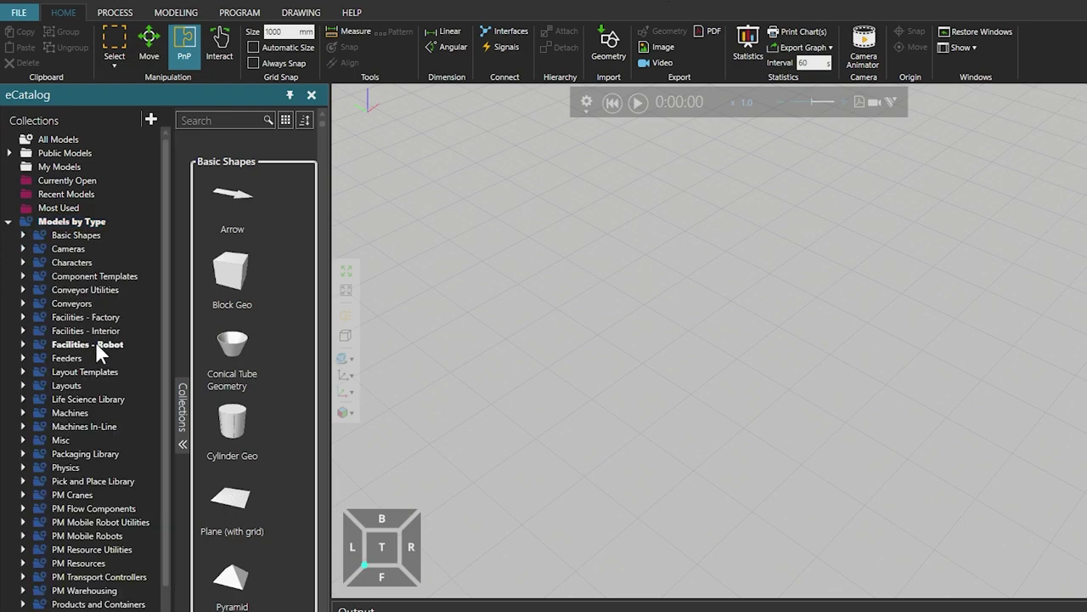
scroll(95, 342, "down", 3)
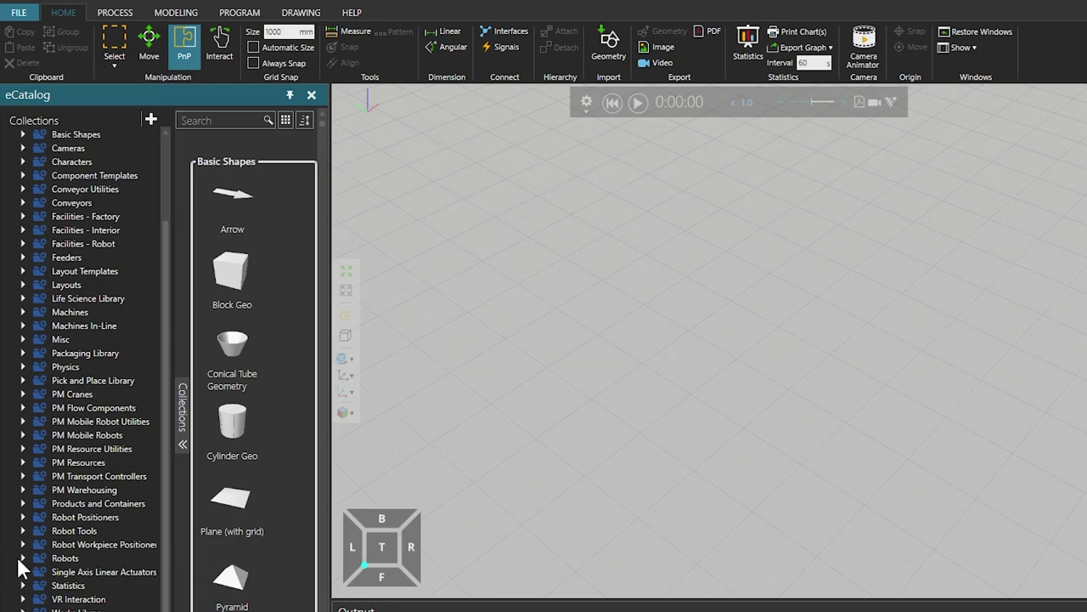
left_click(23, 558)
scroll(94, 458, "down", 15)
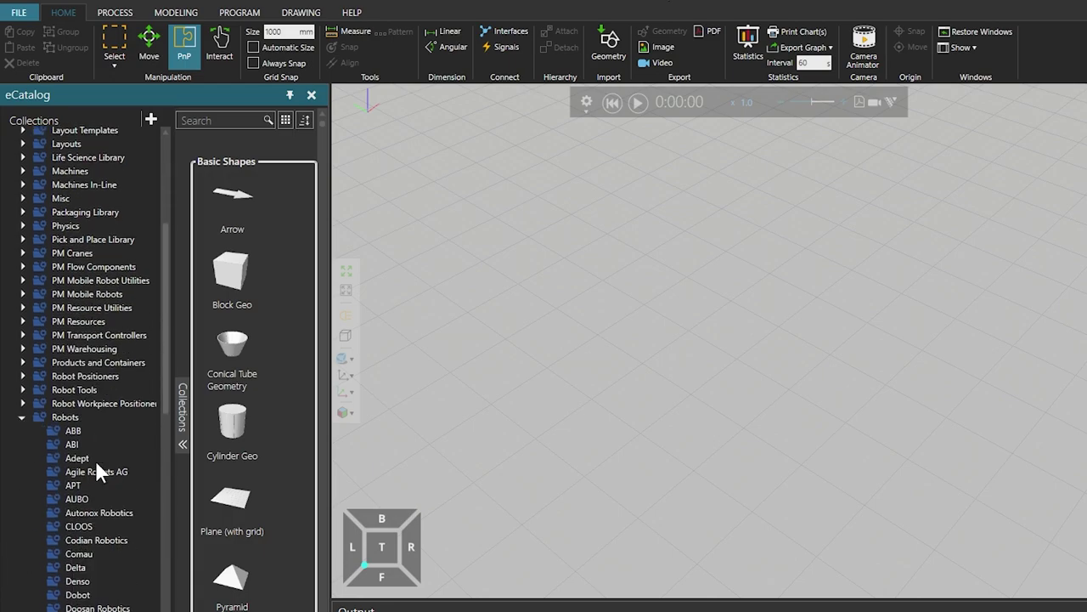
scroll(96, 459, "down", 7)
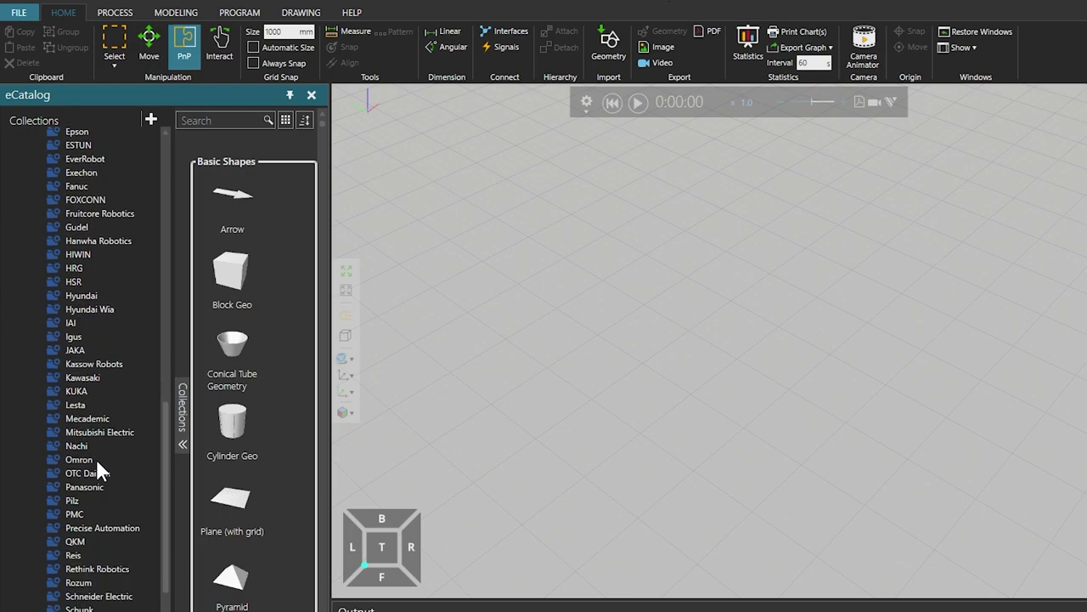
left_click(108, 588)
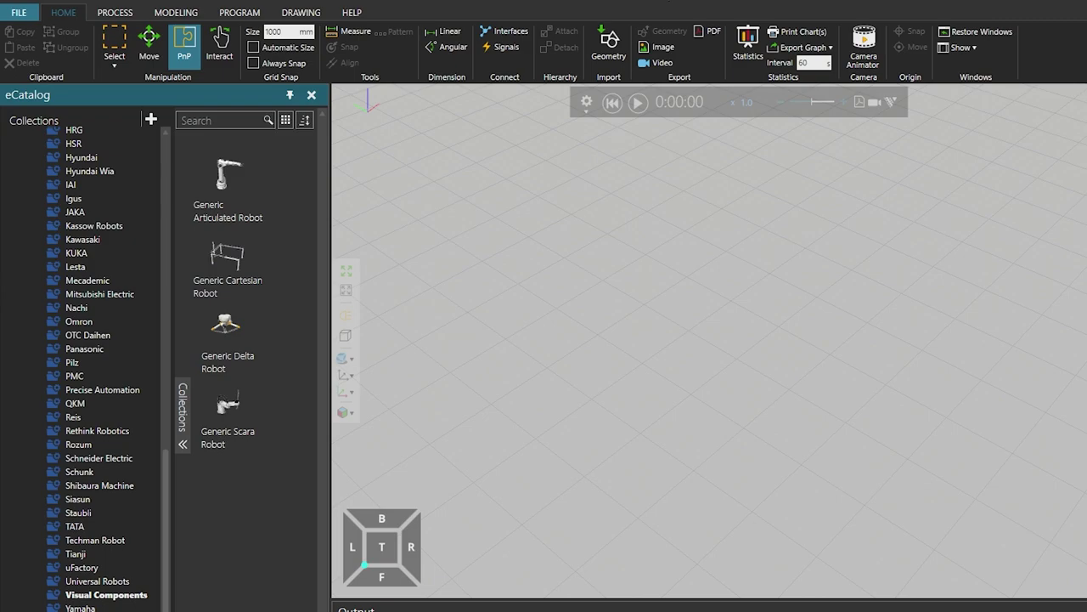
- Add the Generic Articulated Robot to the 3D world, trying both the default placement and a freely chosen spot
double_click(223, 180)
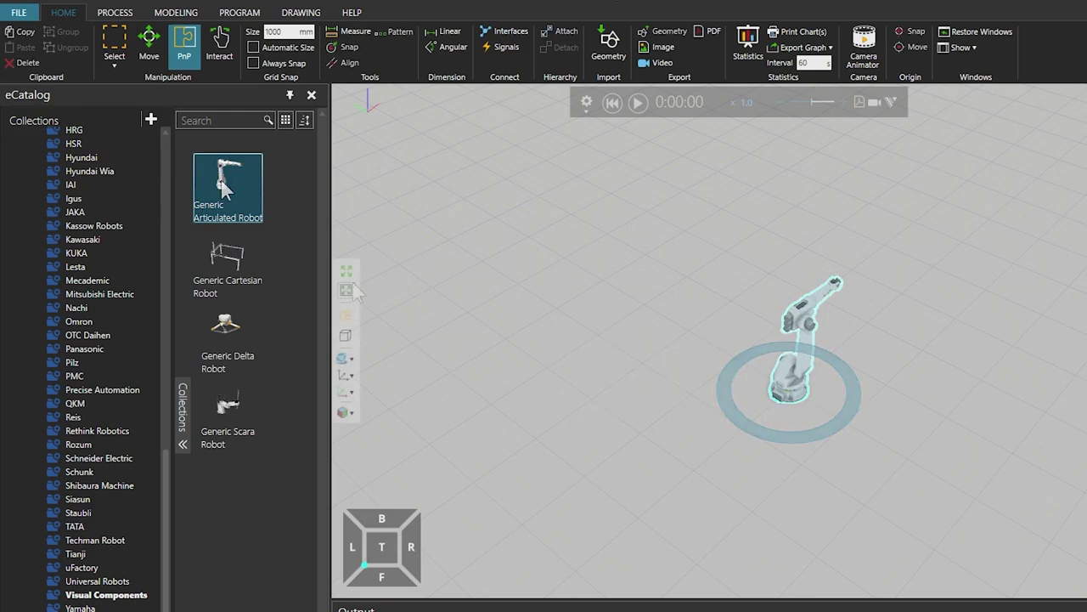
left_click_drag(216, 173, 689, 231)
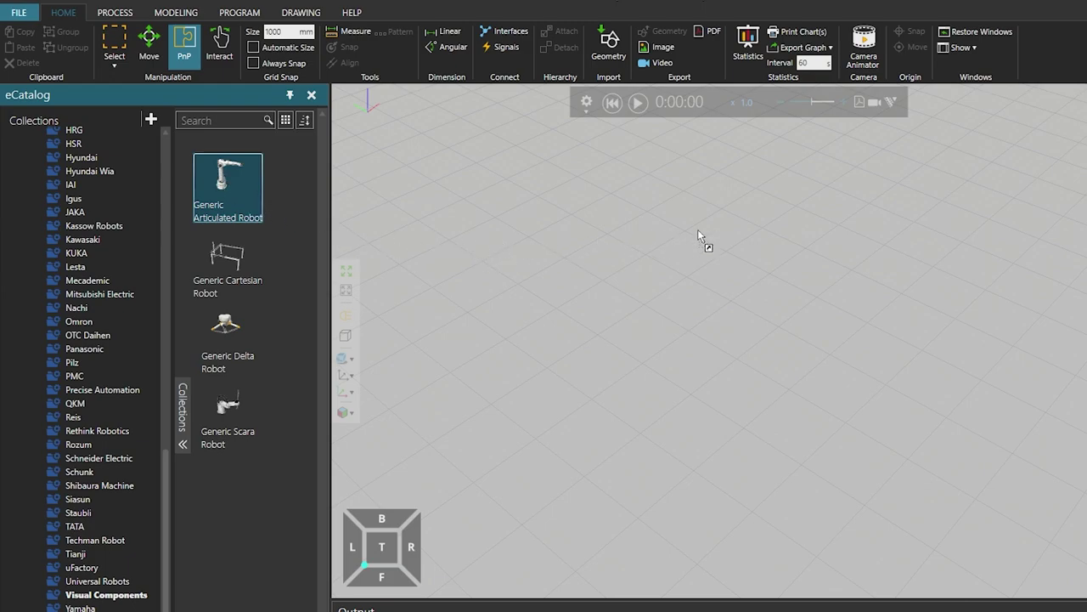
left_click_drag(996, 230, 1028, 231)
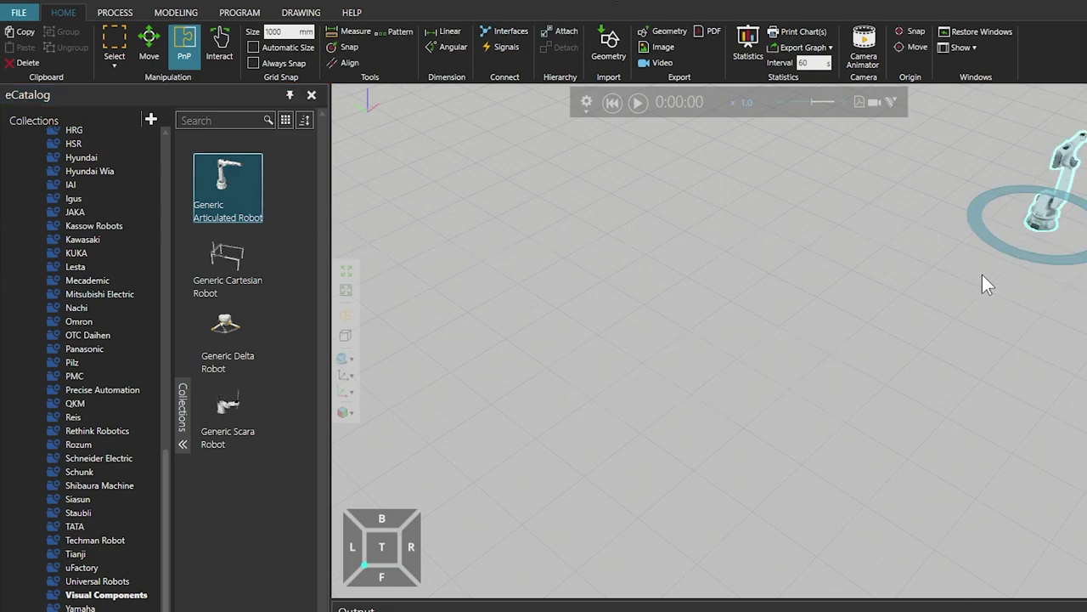
left_click_drag(976, 291, 489, 474)
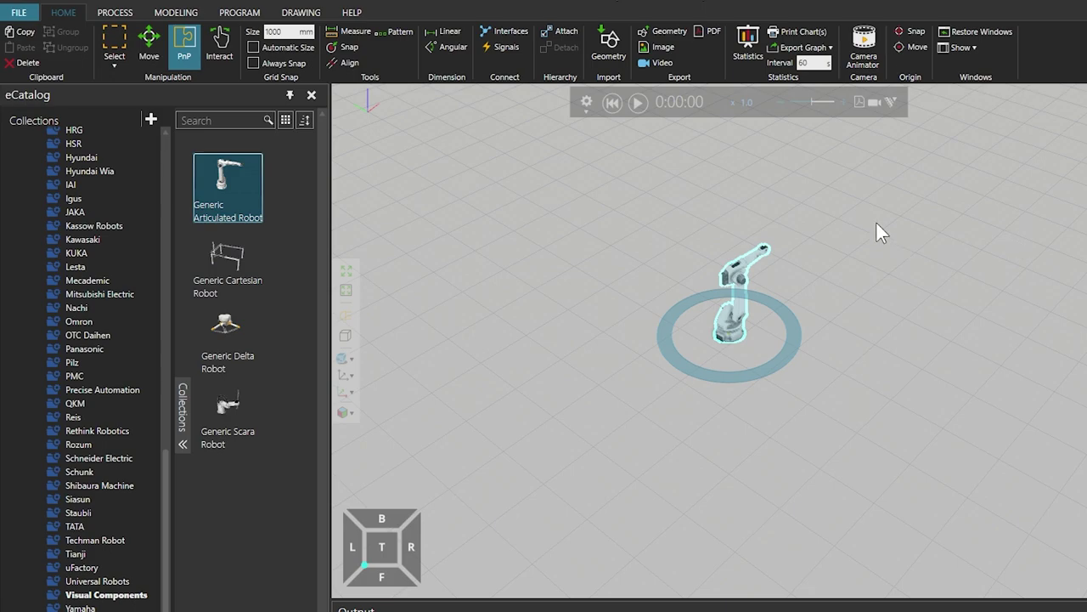
- Fit the 3D view to the selected robot and to all components in the world
left_click(346, 290)
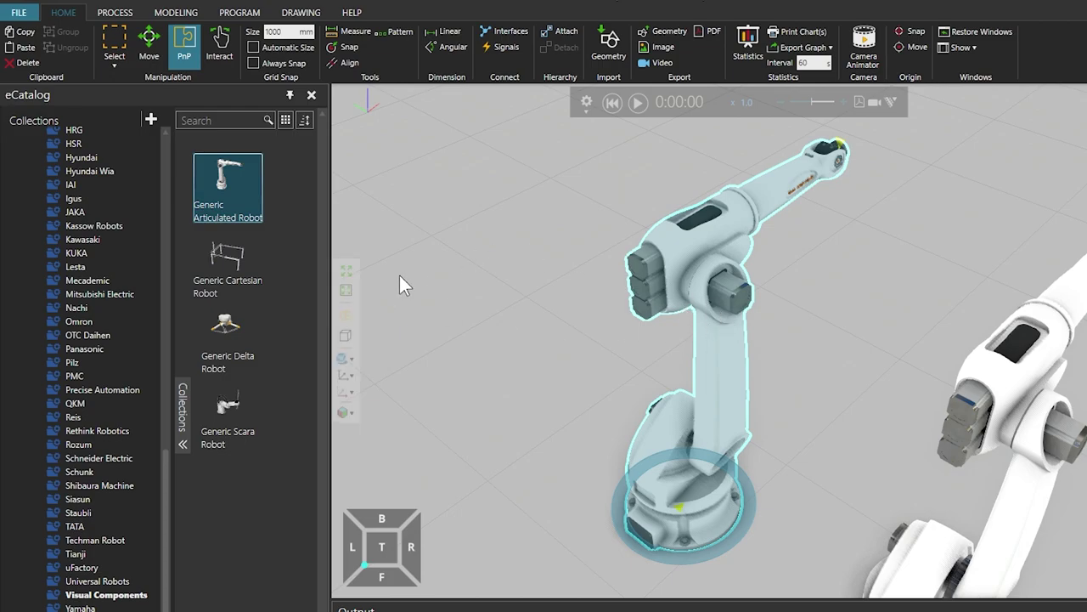
left_click(345, 269)
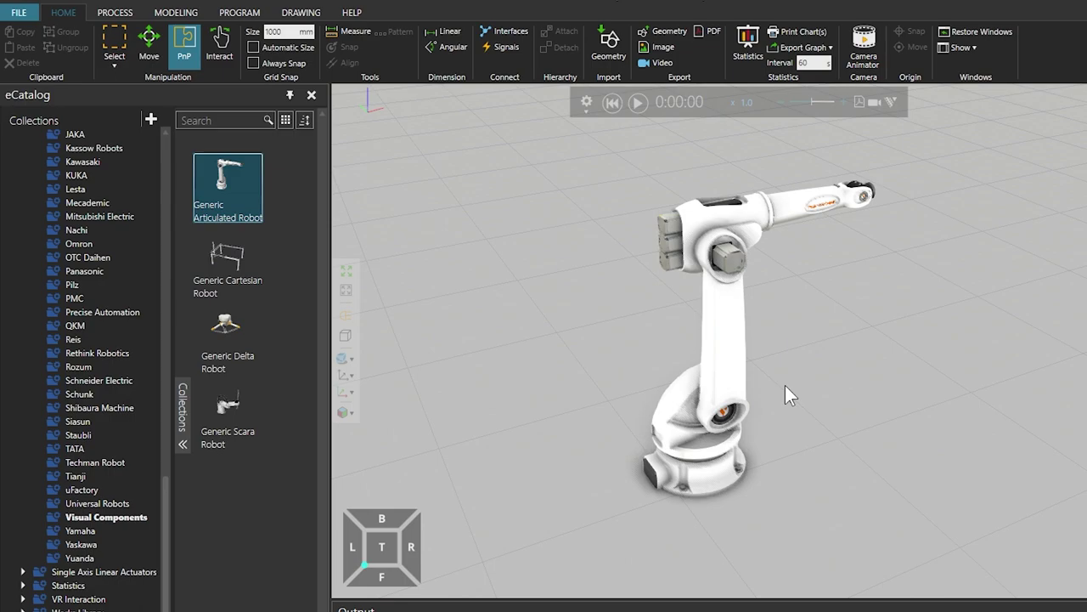
- Orbit around the robot to a lower viewpoint, pan the 3D view, and zoom out and in on the robot
right_click_drag(835, 419, 855, 398)
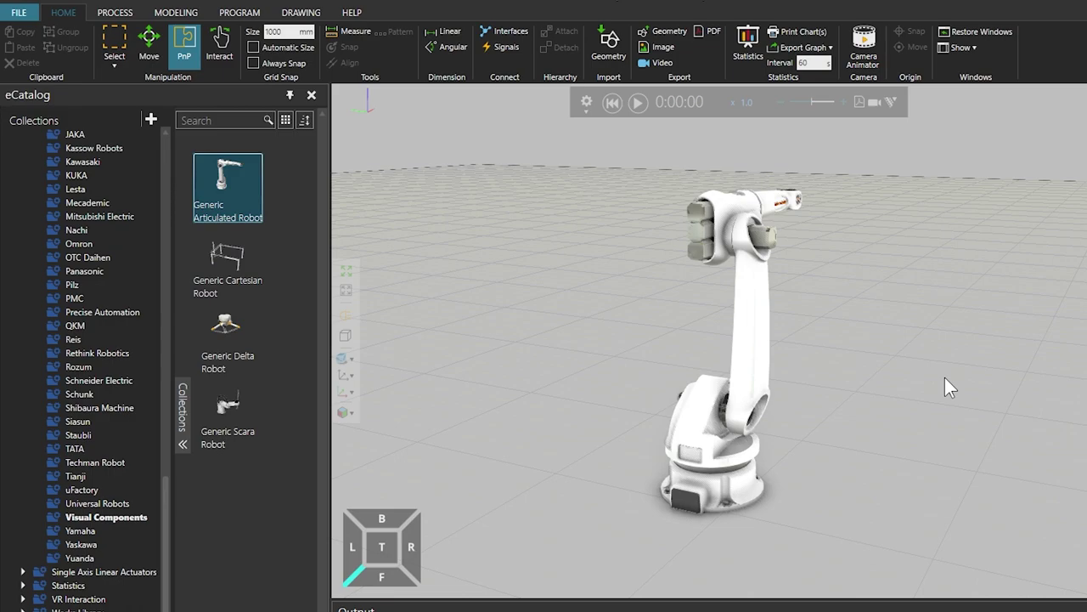
right_click_drag(857, 365, 733, 394)
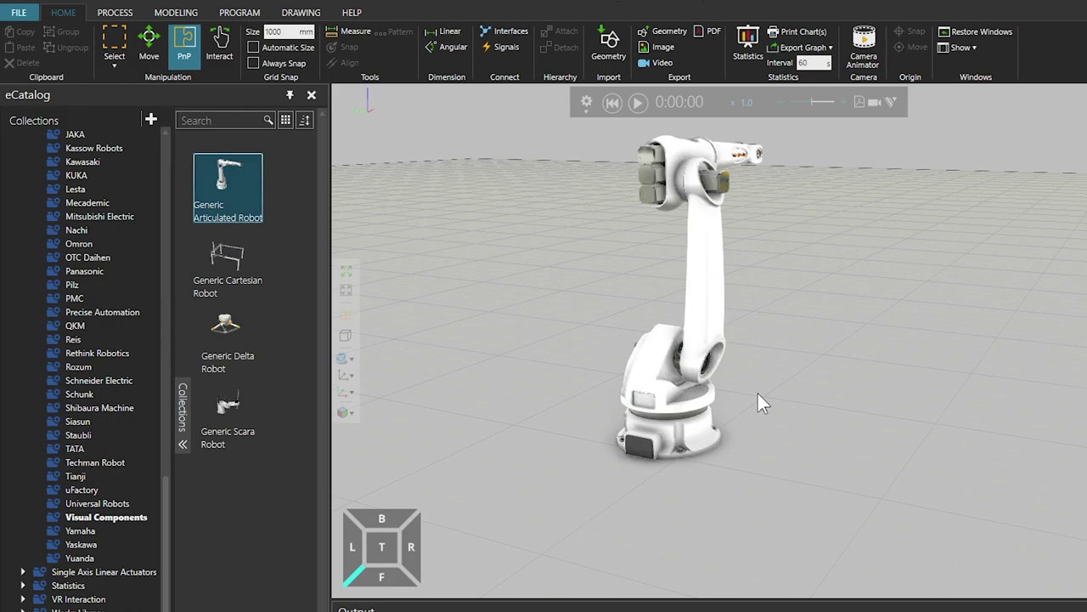
scroll(758, 393, "down", 5)
scroll(760, 406, "up", 2)
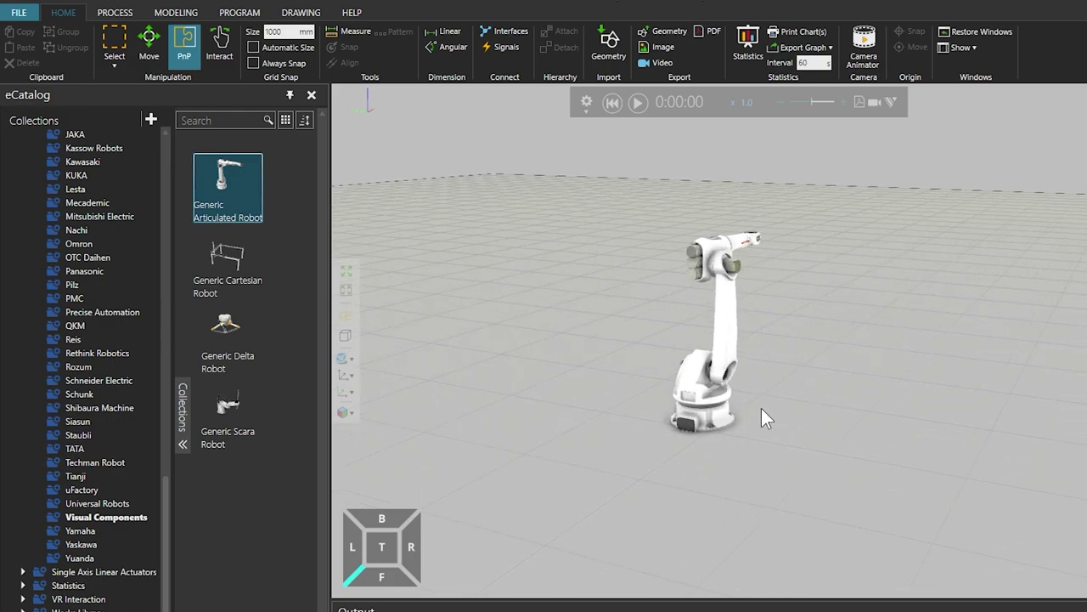
scroll(762, 407, "up", 4)
scroll(763, 405, "down", 3)
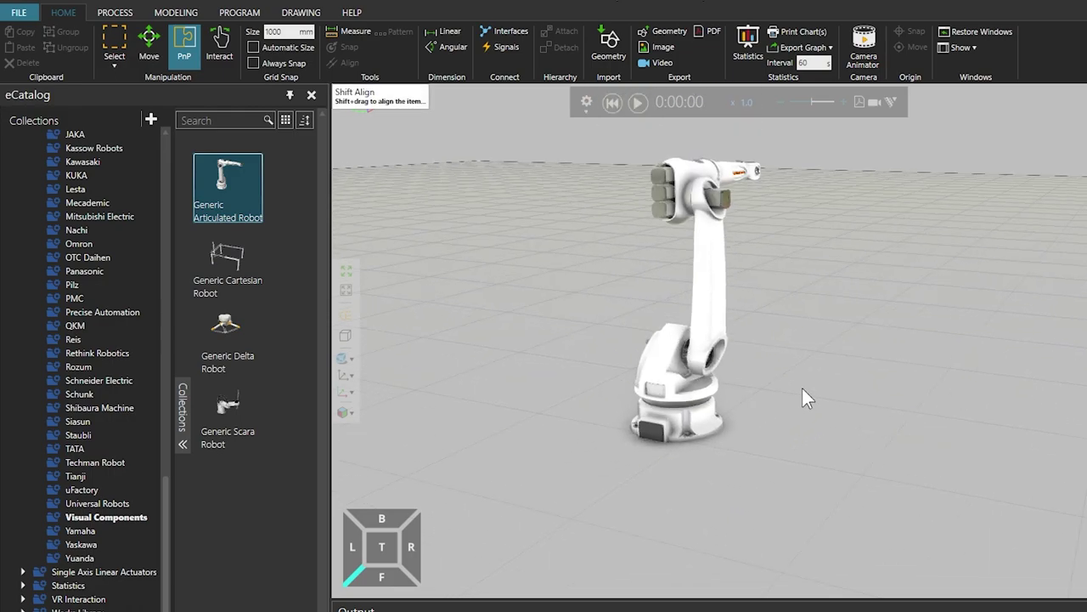
- Zoom in close on the robot and back out in the 3D world several times
scroll(803, 391, "up", 5)
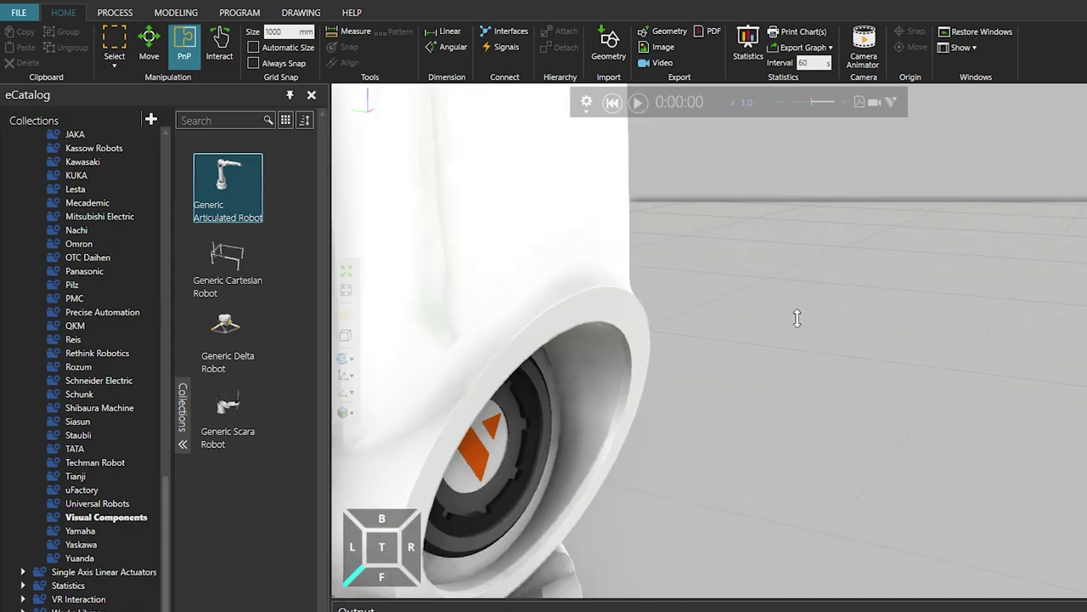
scroll(797, 412, "down", 6)
scroll(796, 420, "down", 4)
scroll(783, 476, "up", 7)
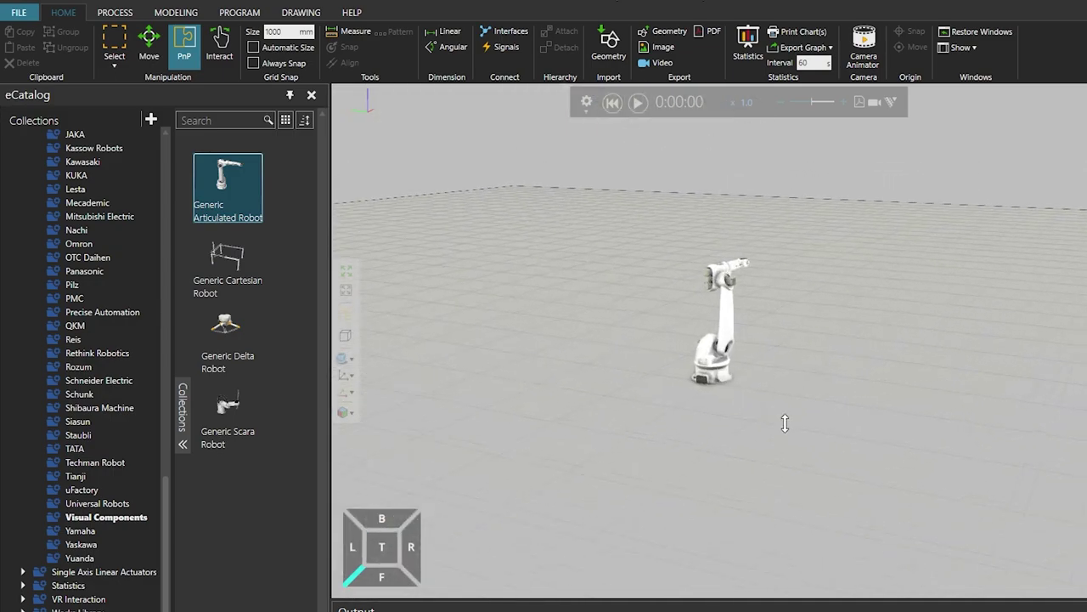
scroll(785, 370, "up", 2)
scroll(784, 374, "down", 6)
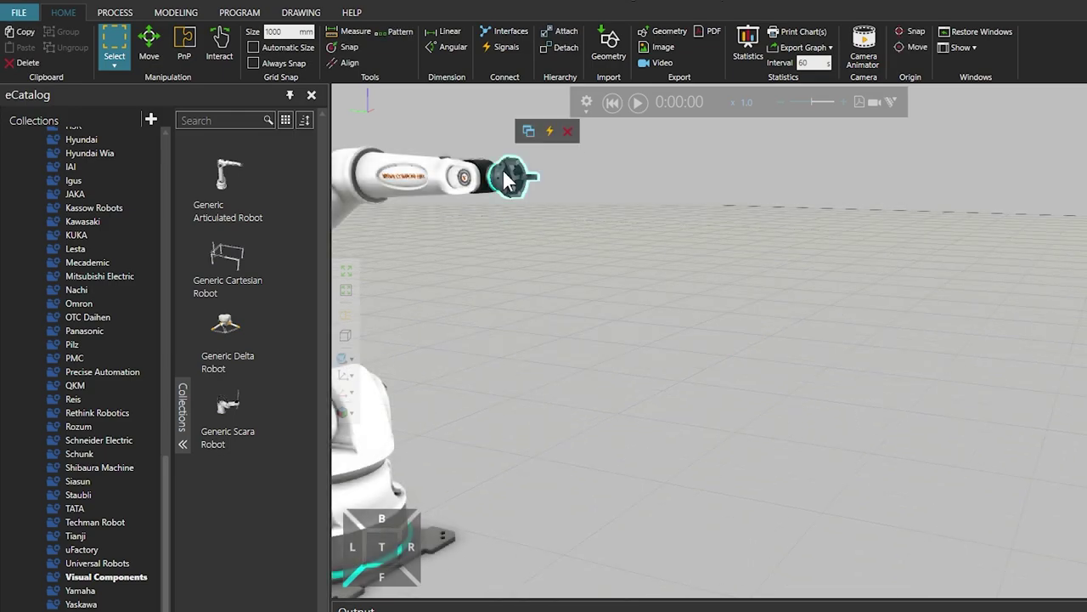
- Center the 3D view on the tool at the robot arm's end, and orbit around the robot to other viewpoints
right_click(504, 174)
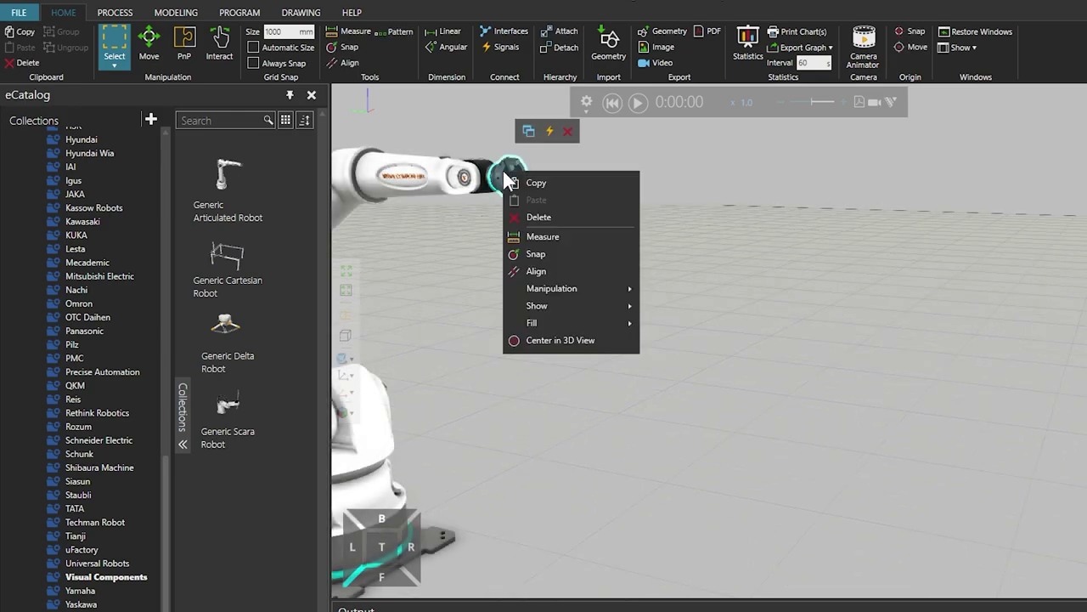
left_click(544, 342)
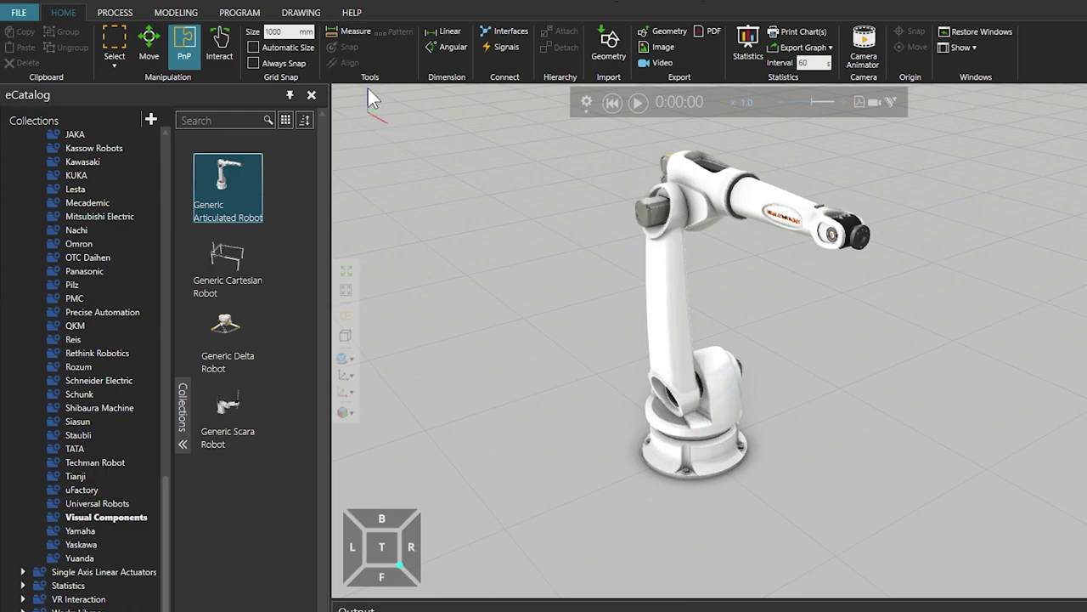
right_click_drag(504, 200, 589, 220)
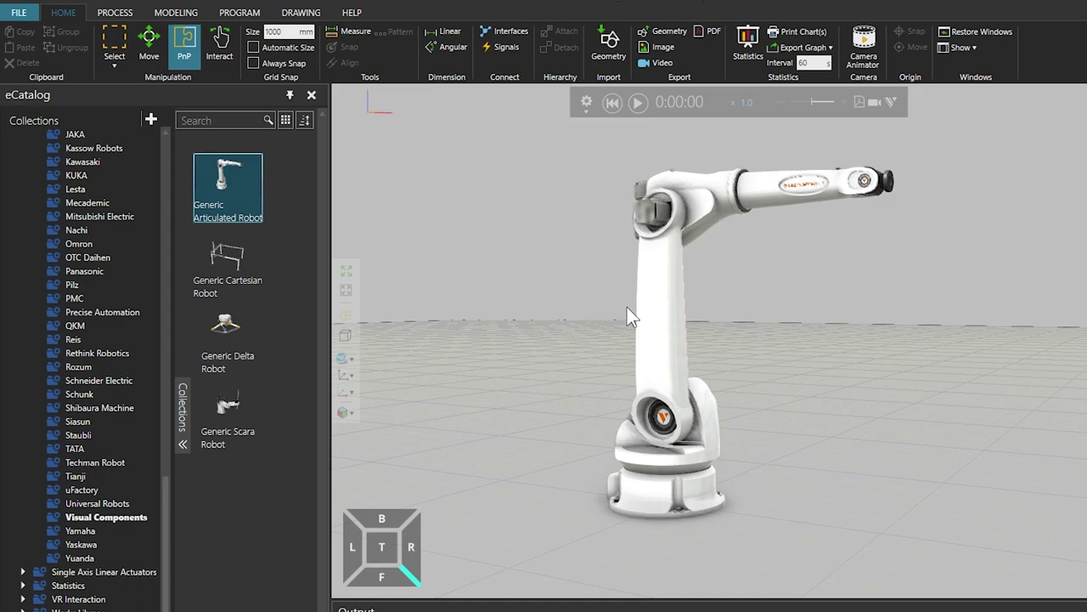
right_click_drag(575, 332, 626, 308)
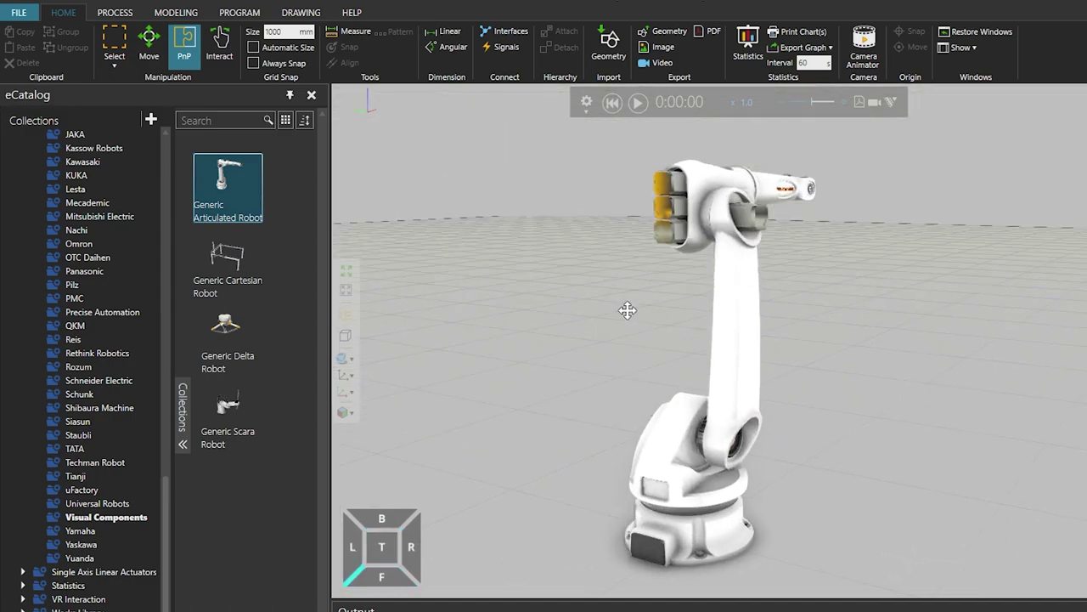
scroll(628, 306, "down", 3)
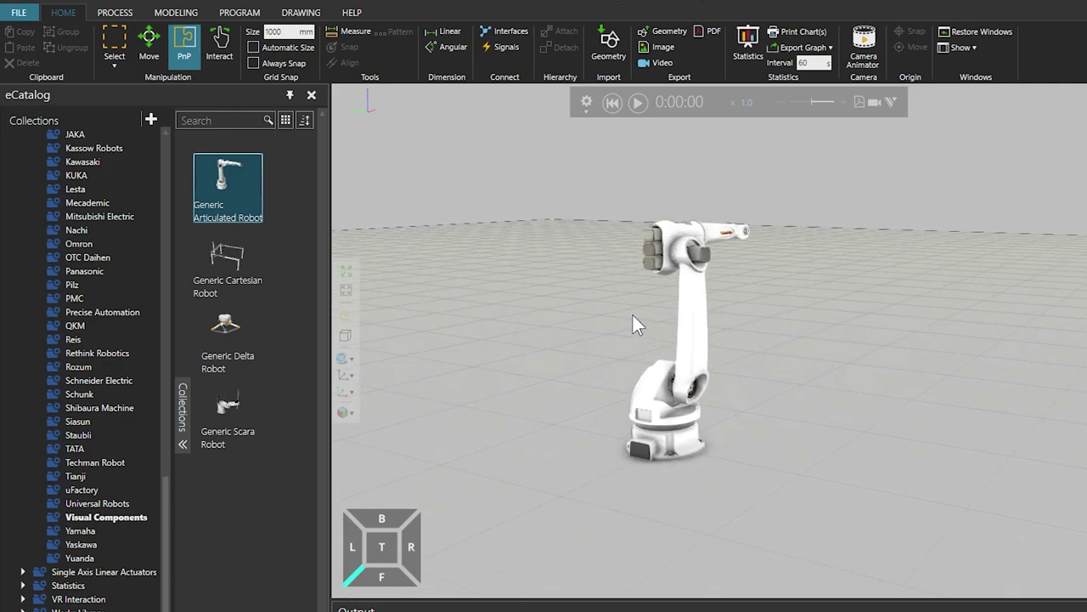
- Show the robot from straight above and straight below, cycling through the rotated versions of the top view
left_click(382, 548)
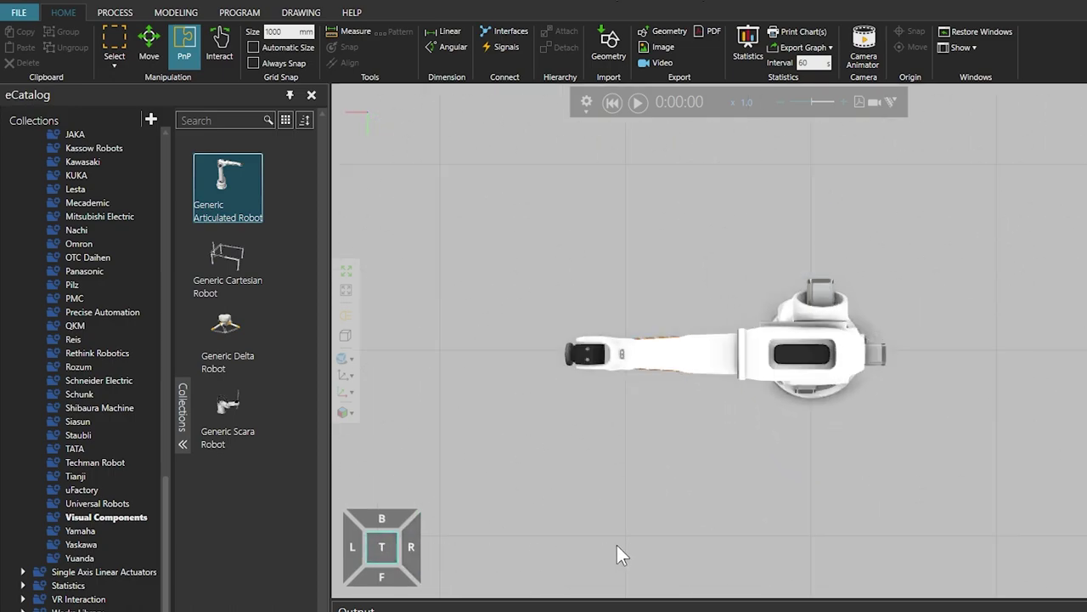
left_click(380, 547)
left_click(379, 546)
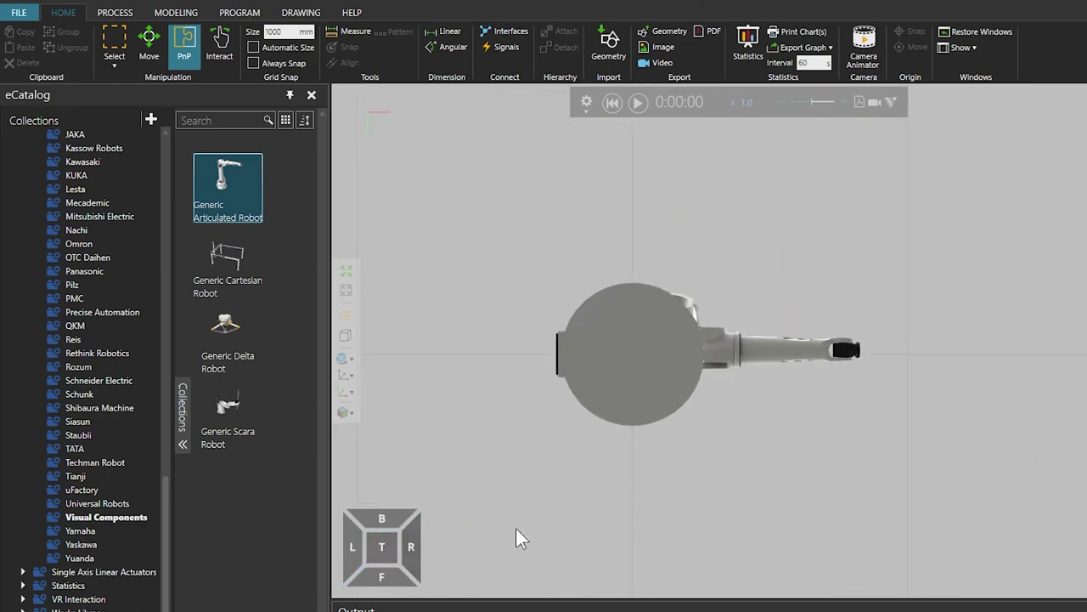
left_click(383, 548)
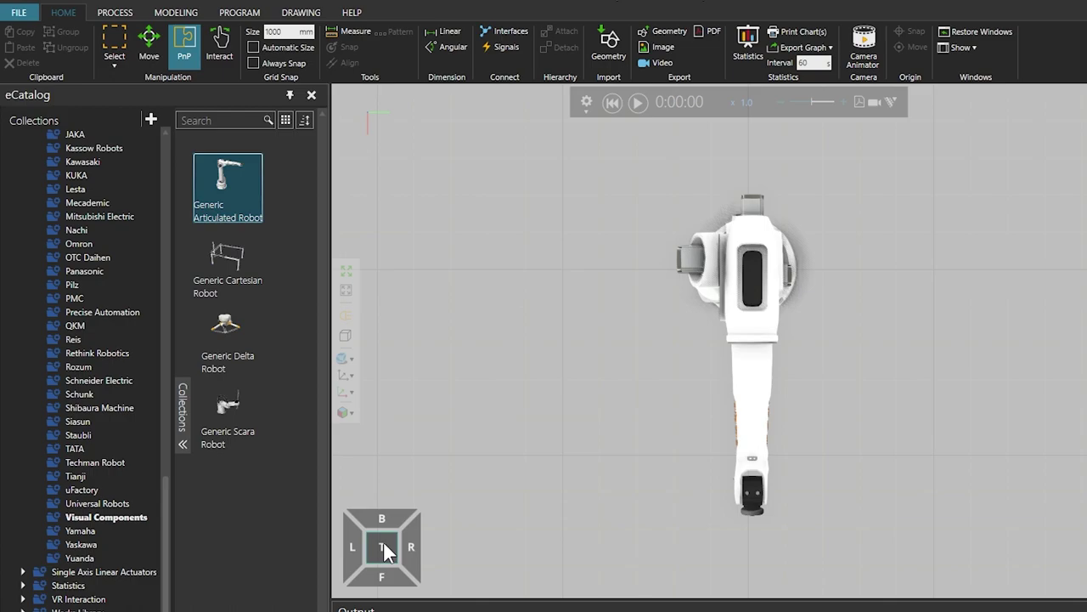
left_click(382, 548)
left_click(383, 548)
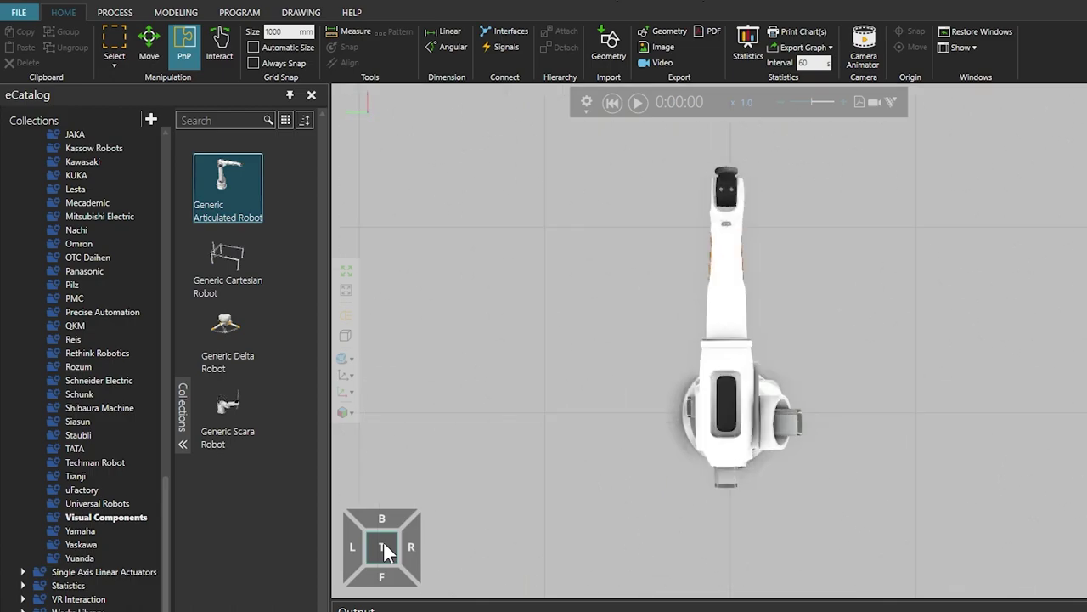
left_click(383, 548)
left_click(382, 548)
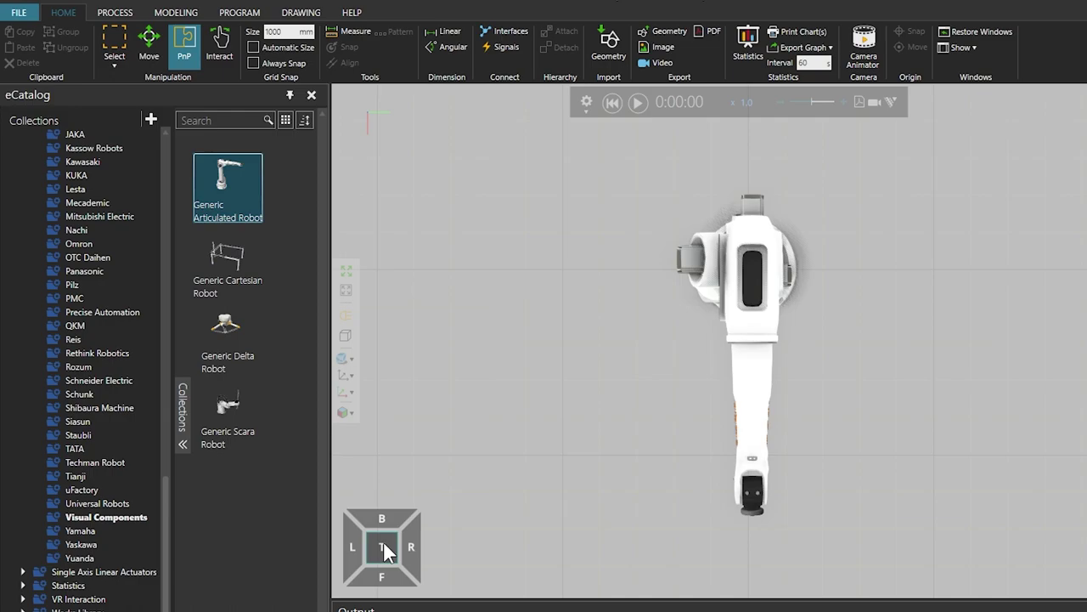
left_click(382, 548)
- Show the robot from the right, back, left and front standard viewpoints, including views from above and below
left_click(399, 551)
left_click(401, 550)
left_click(401, 549)
left_click(401, 550)
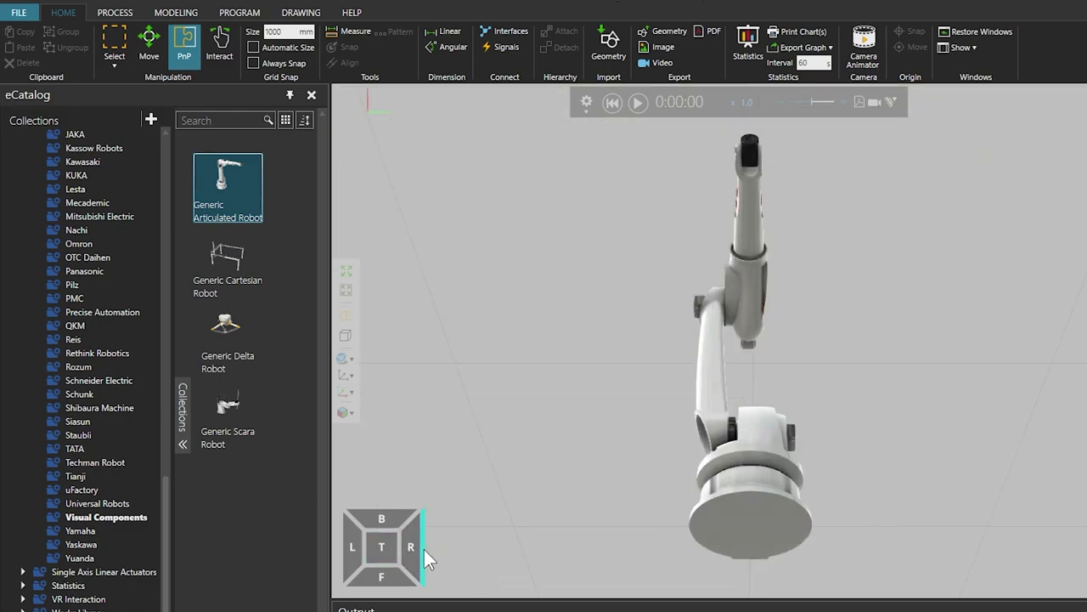
left_click(382, 521)
left_click(382, 518)
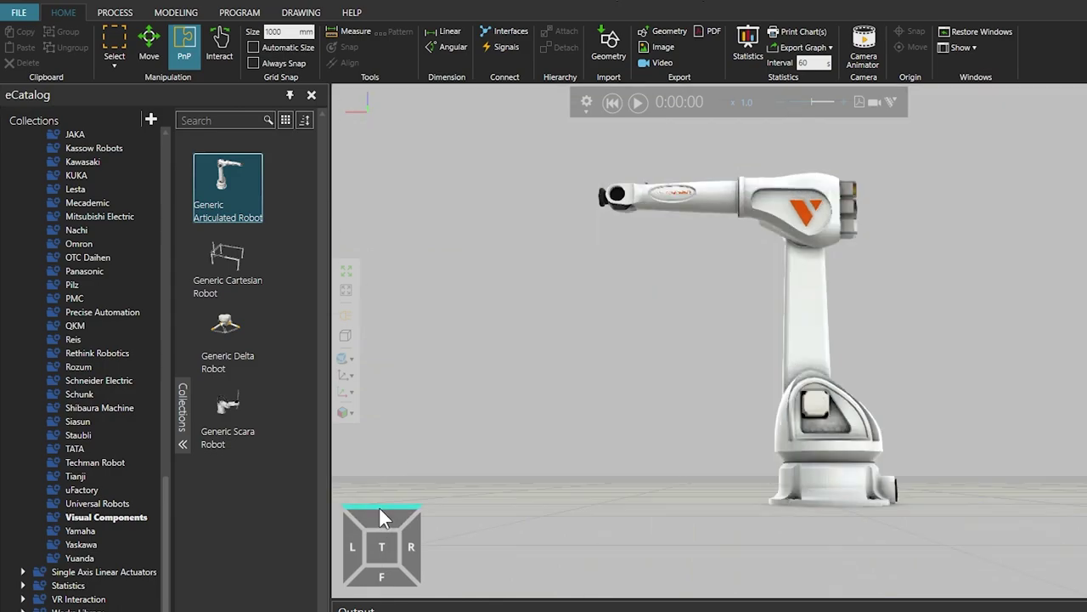
left_click(345, 552)
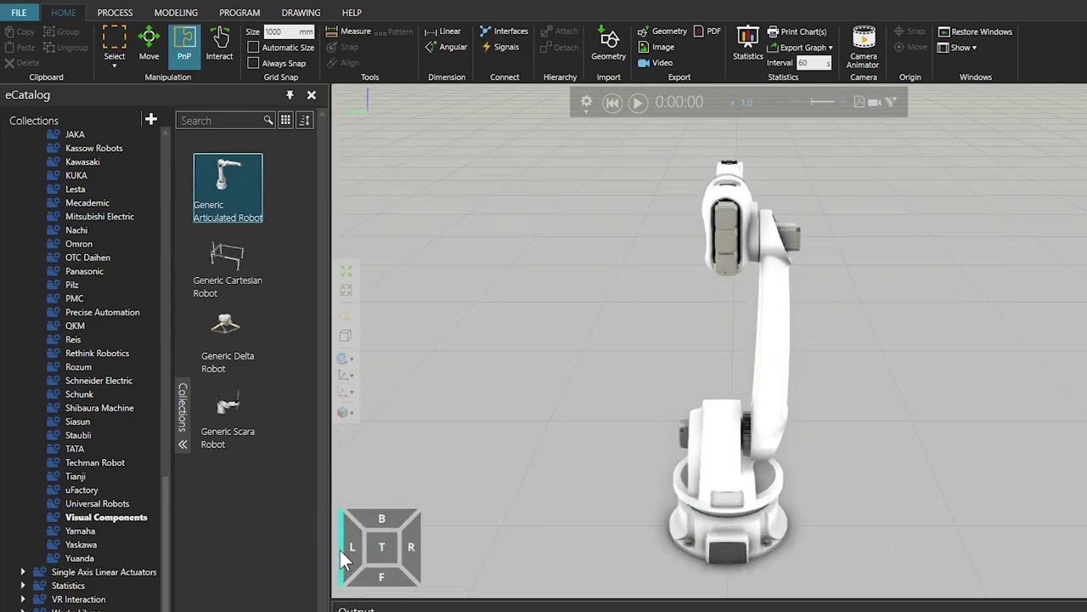
left_click(384, 568)
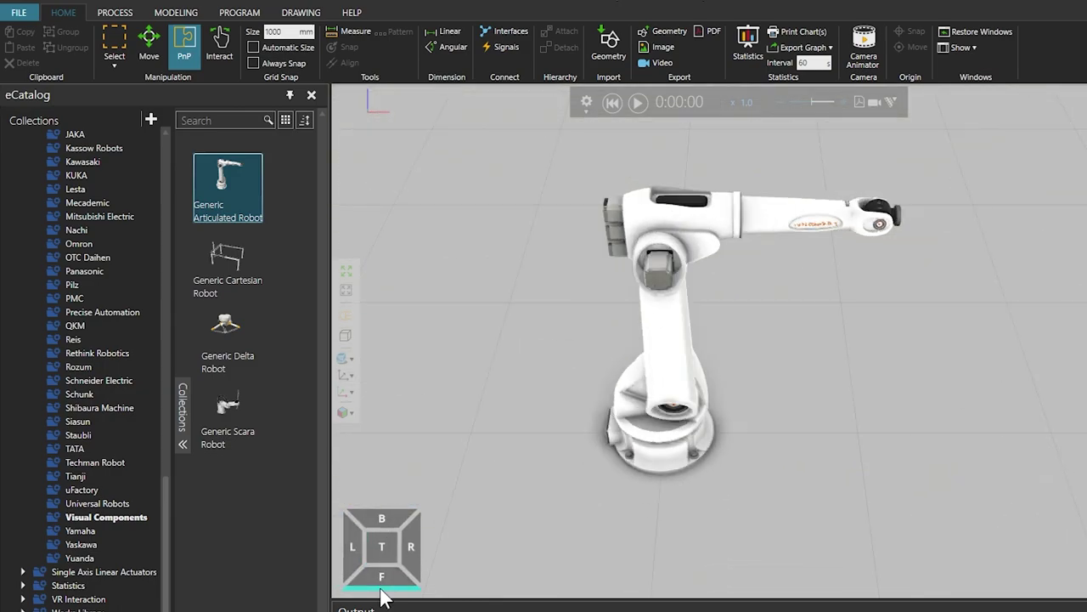
left_click(381, 586)
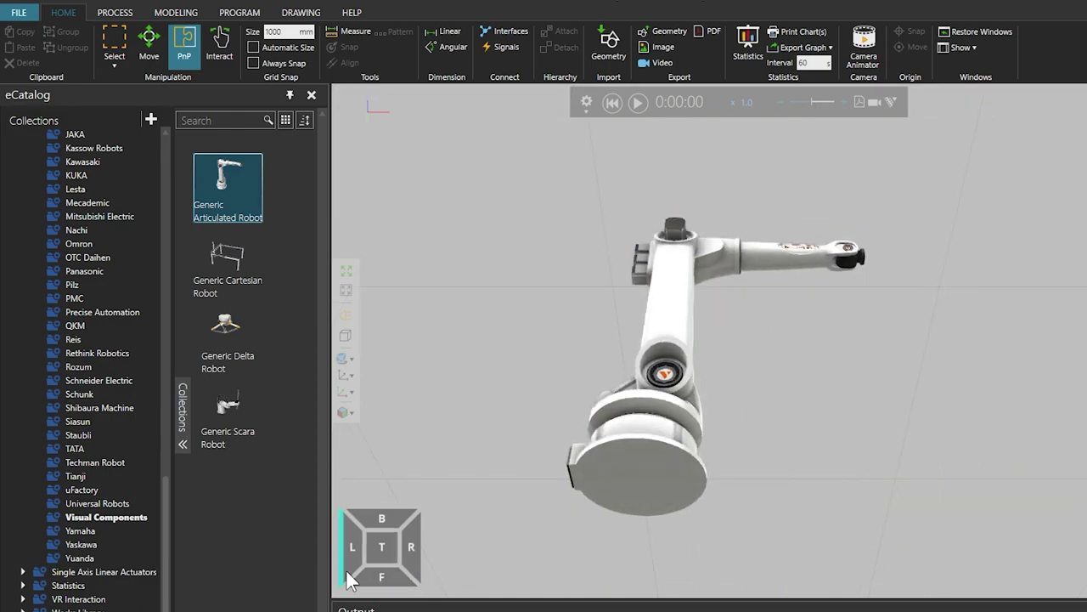
- Show the robot from the diagonal corner viewpoints, front-left, back-left, back-right and front-right, both above and below the floor
left_click(367, 573)
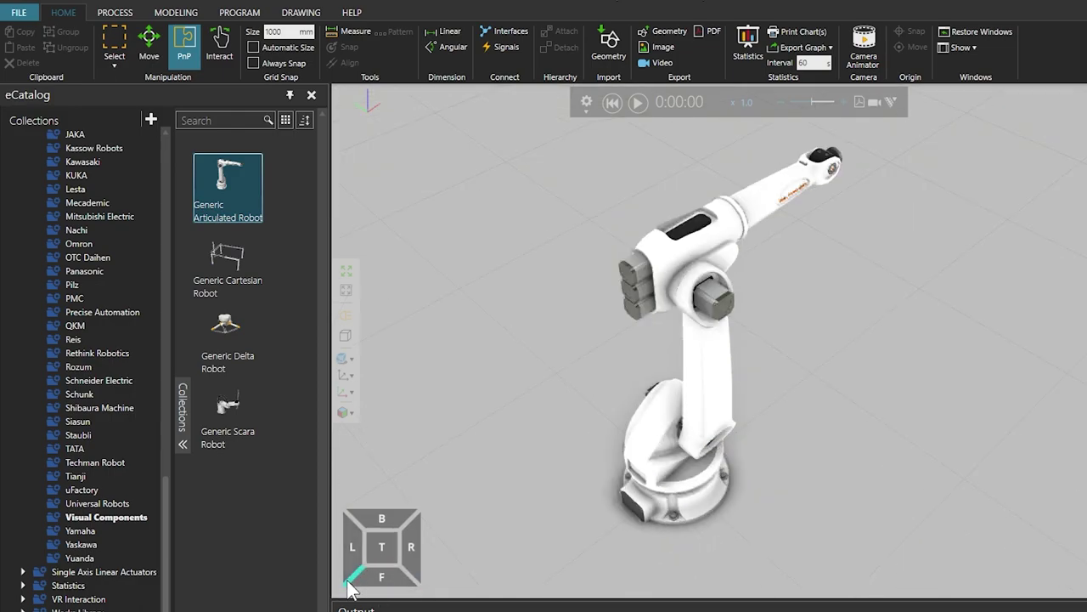
left_click(353, 578)
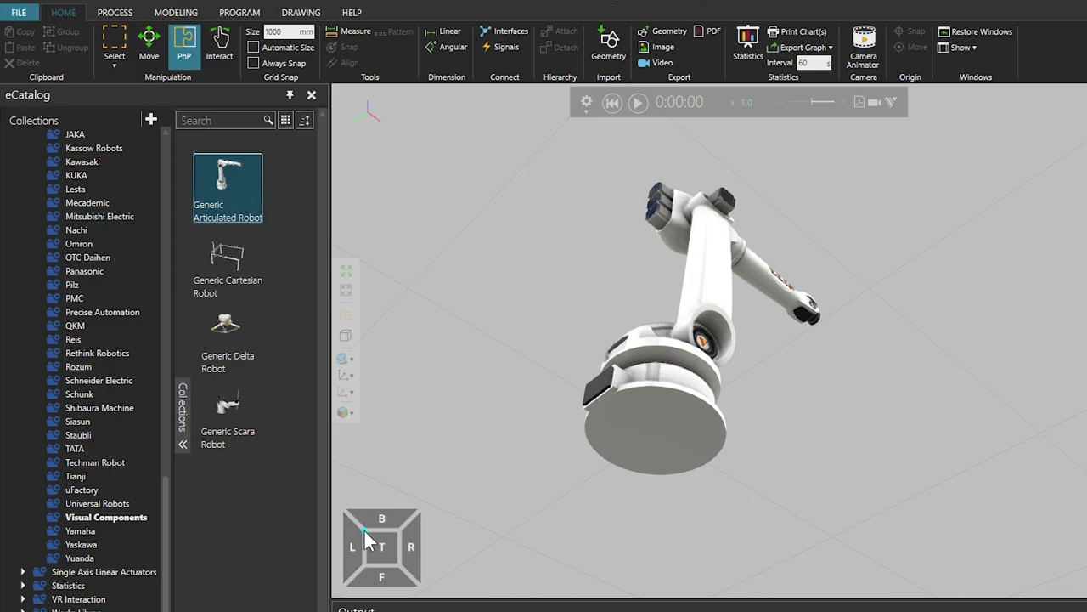
left_click(365, 531)
left_click(344, 507)
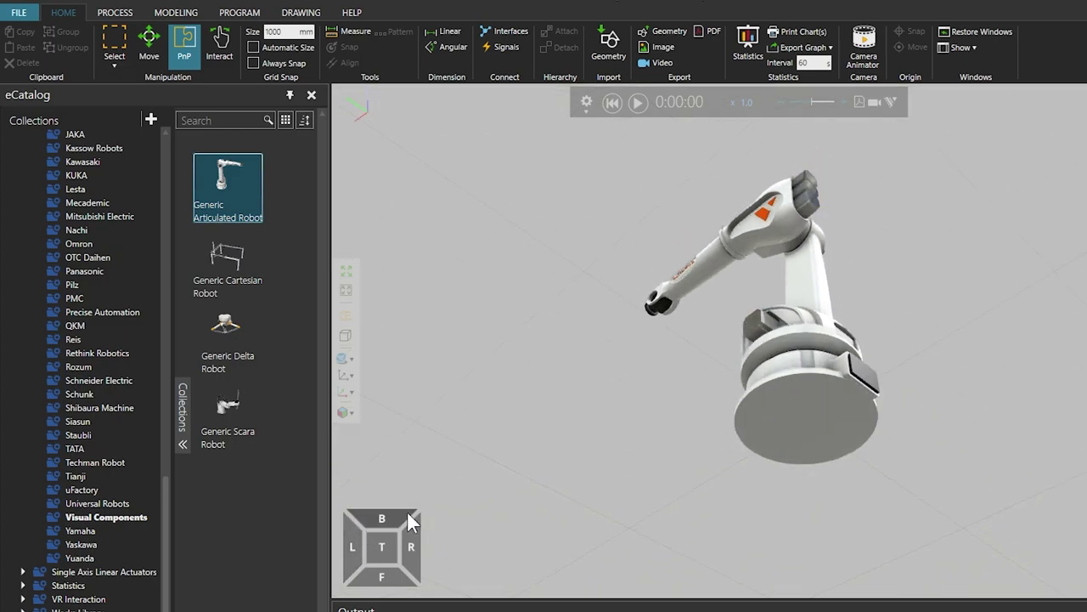
left_click(413, 512)
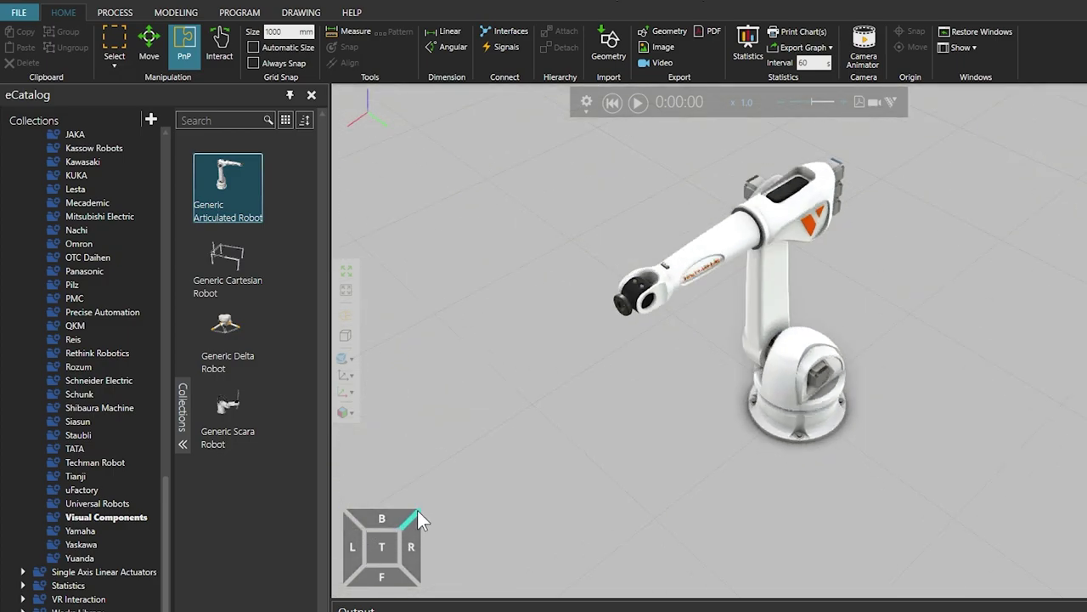
left_click(399, 564)
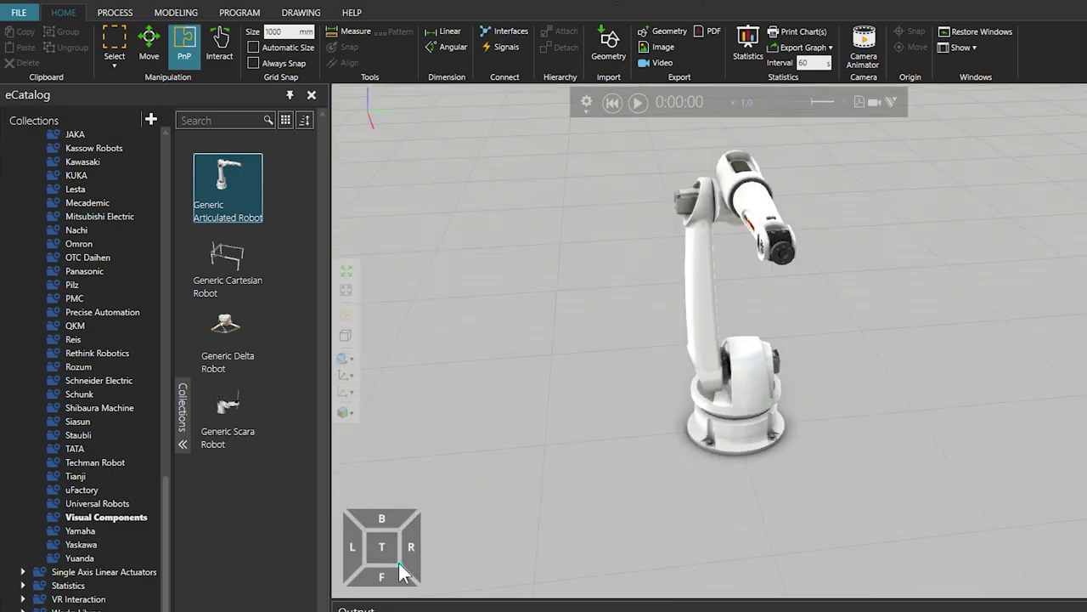
left_click(420, 590)
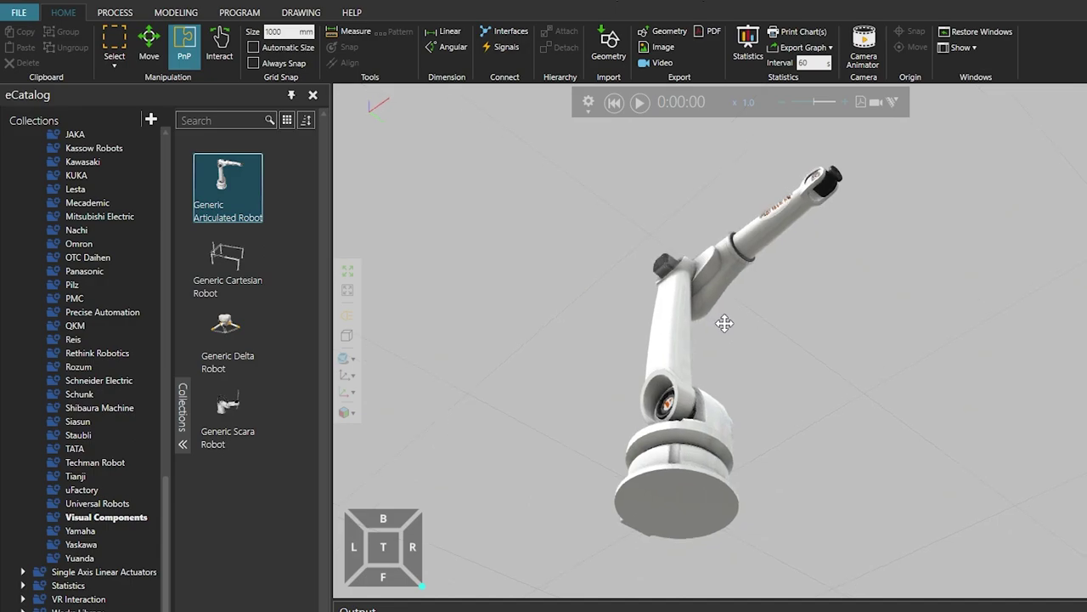
- Orbit the 3D view back above the floor on the robot's front-right side and zoom out
right_click_drag(768, 288, 767, 327)
scroll(767, 328, "down", 5)
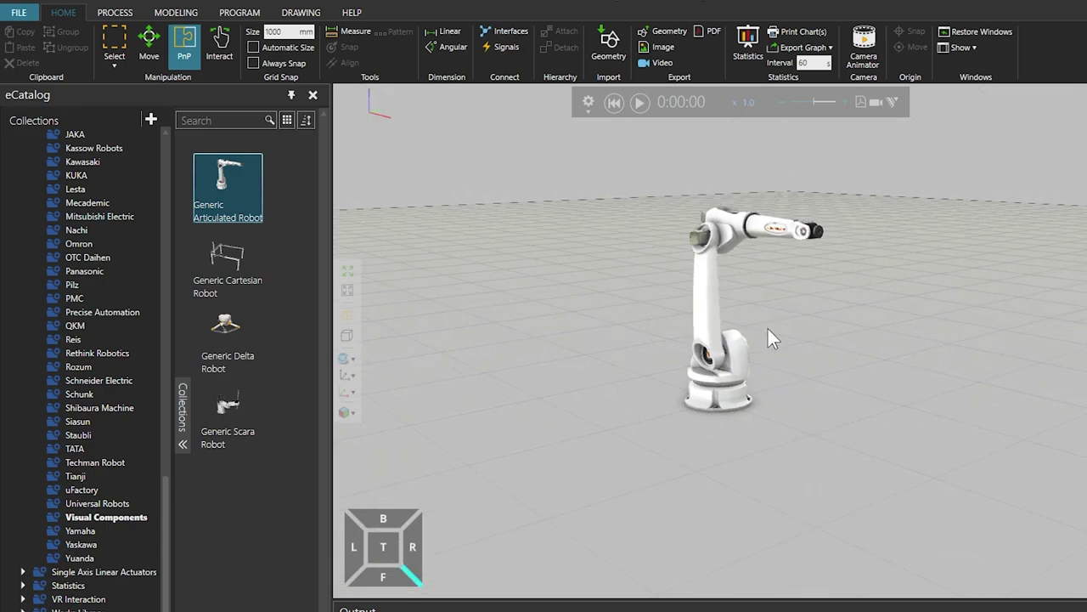
mouse_move(768, 330)
right_mouse_down()
mouse_move(700, 326)
mouse_move(788, 329)
right_mouse_up()
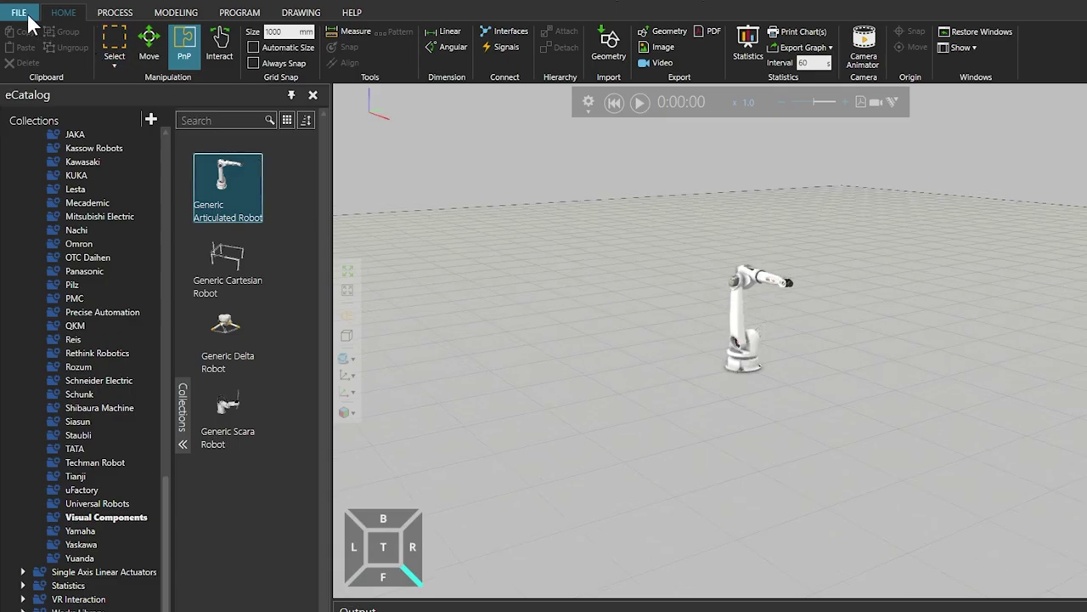
- Clear all components from the 3D world
left_click(26, 12)
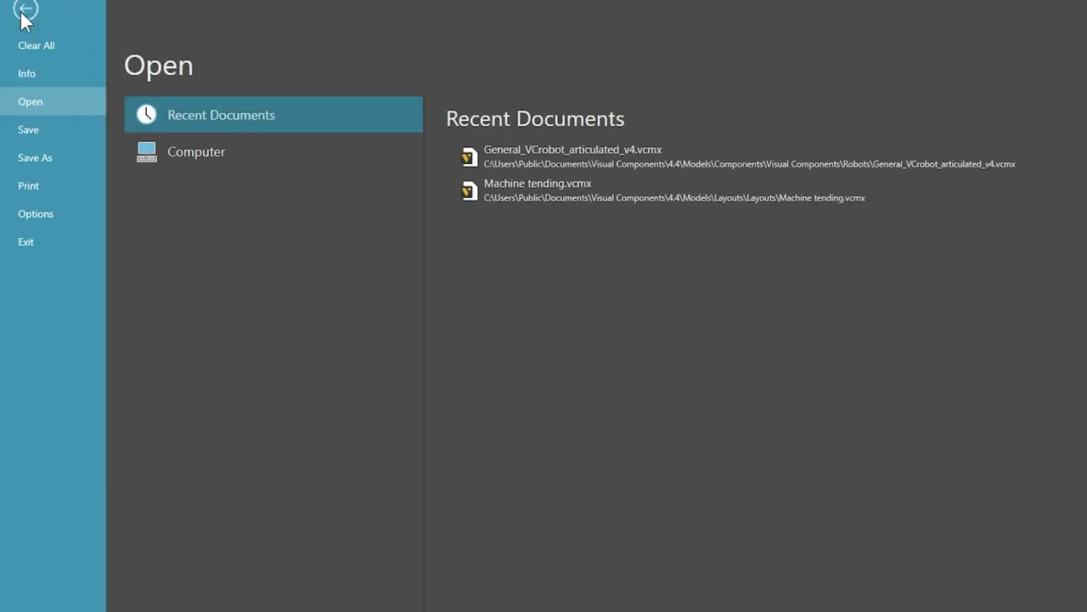
left_click(27, 48)
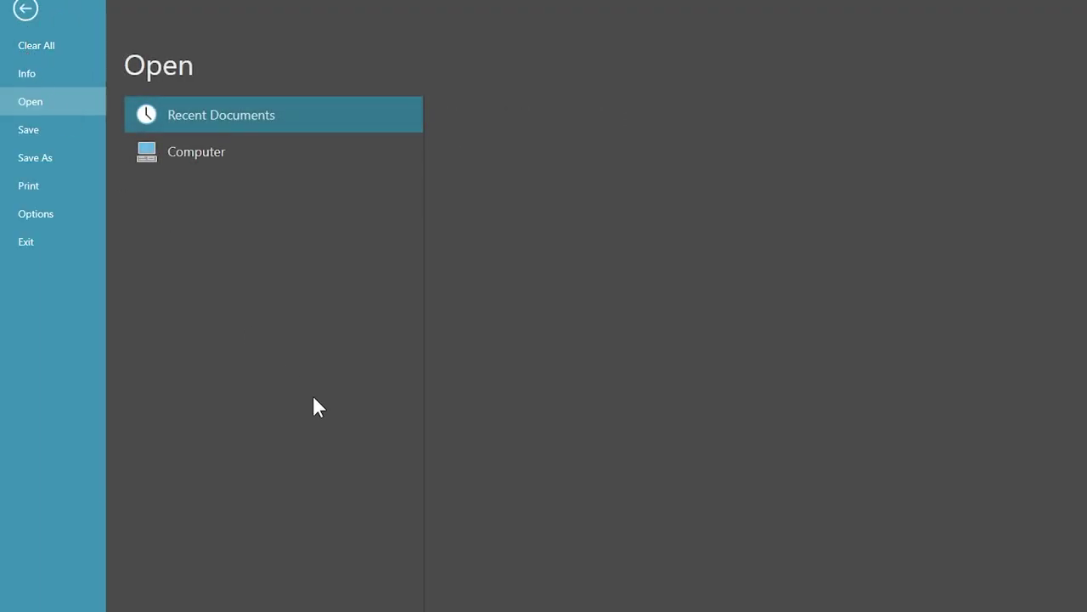
left_click(745, 407)
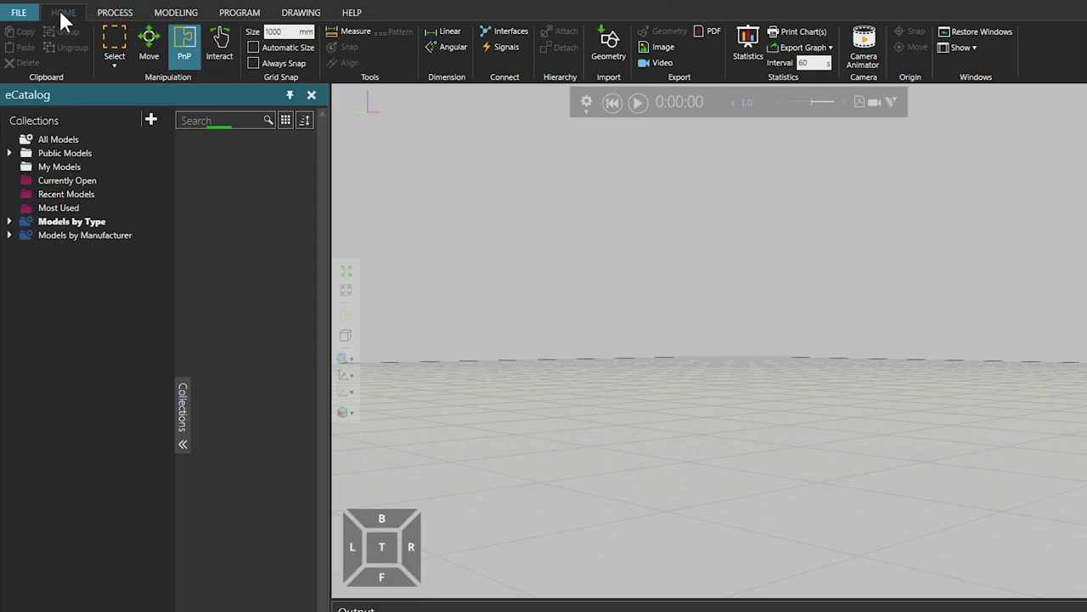
- Show the Layouts category under Models by Type in the eCatalog
left_click(11, 225)
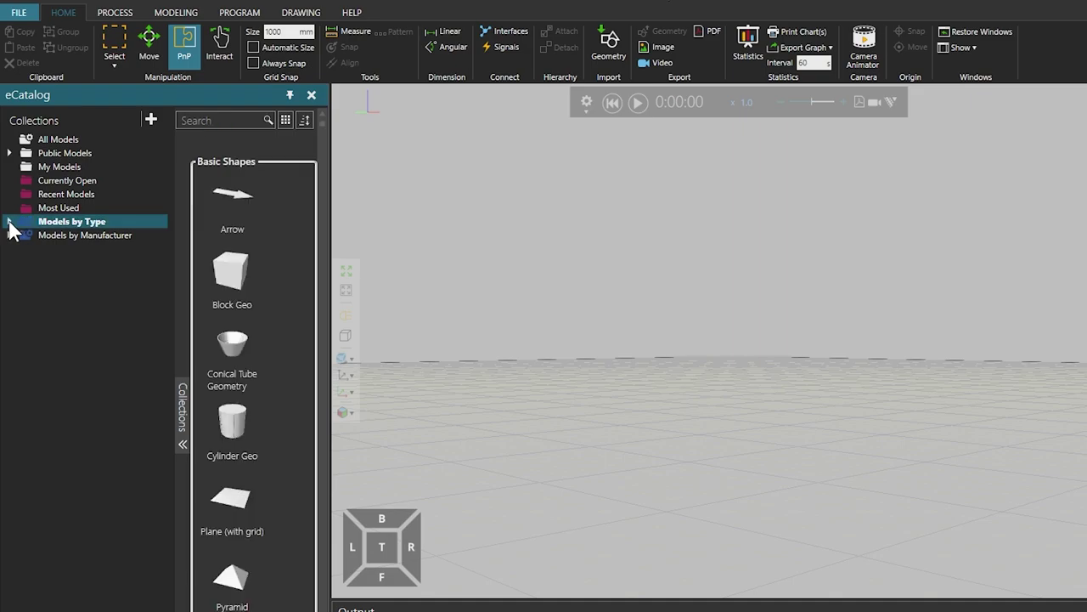
left_click(10, 223)
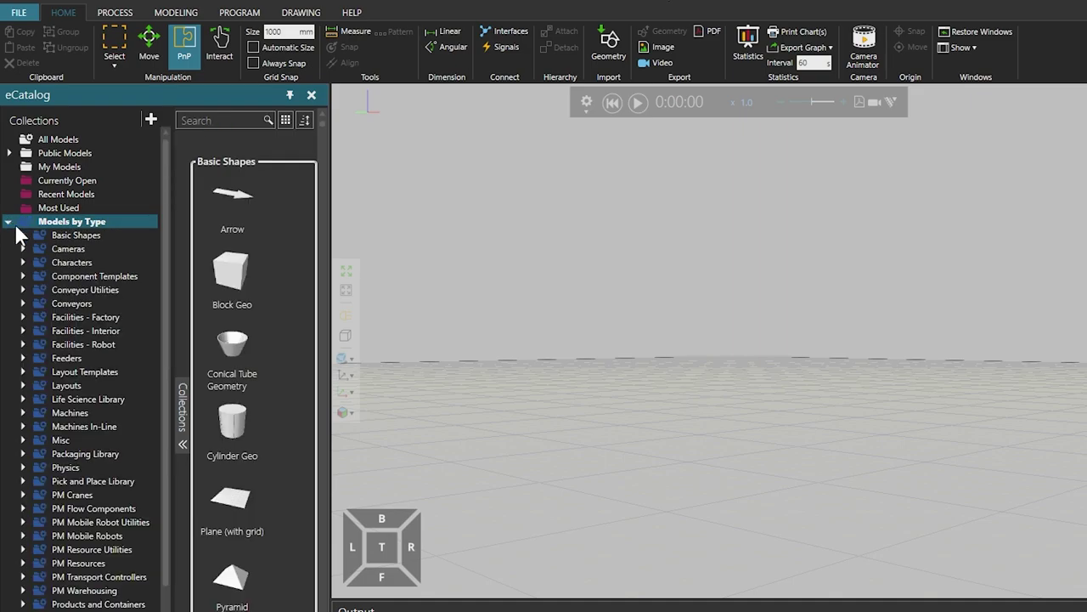
left_click(66, 386)
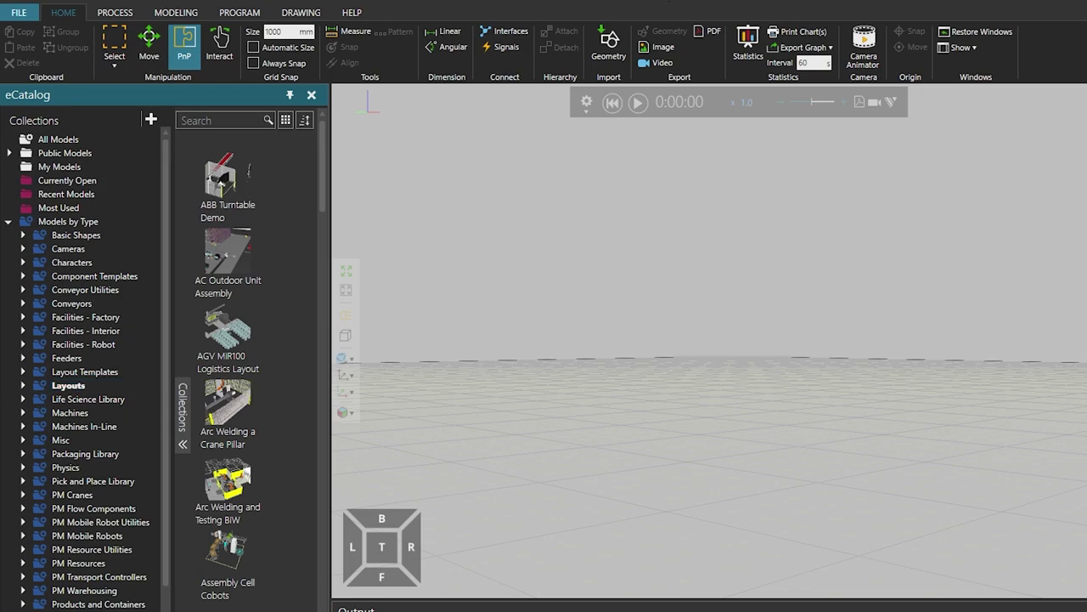
- Search the layouts for "machine" and open the Machine Tending layout
left_click(209, 120)
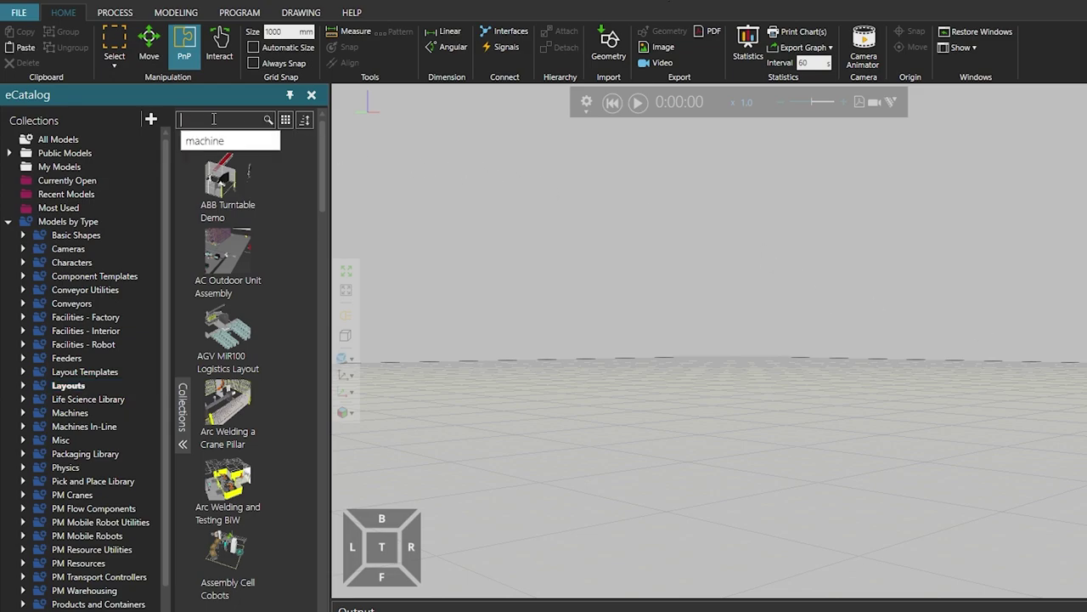
type("machine")
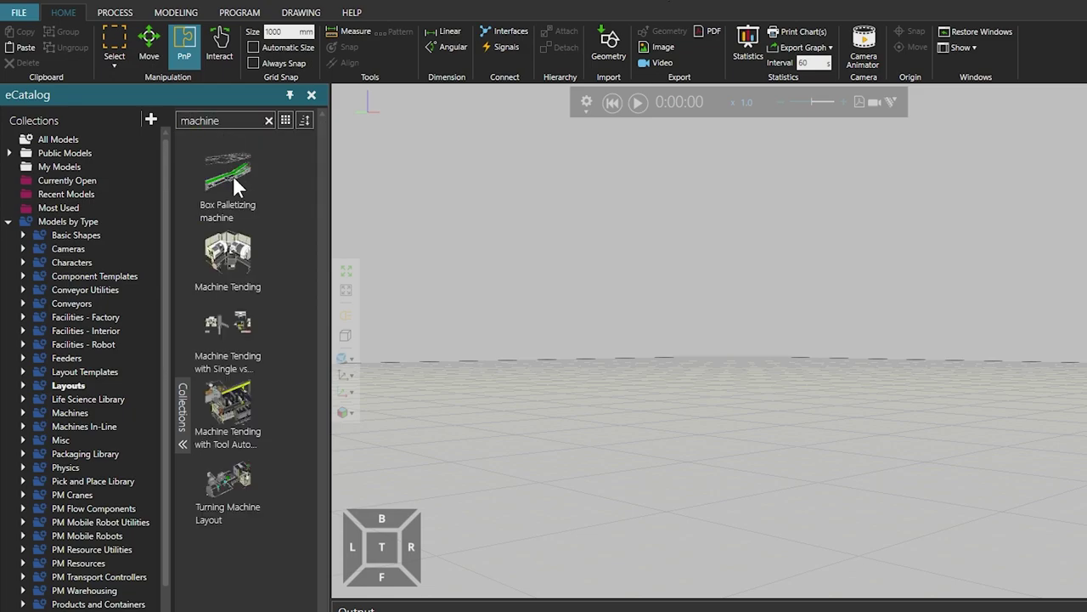
double_click(223, 261)
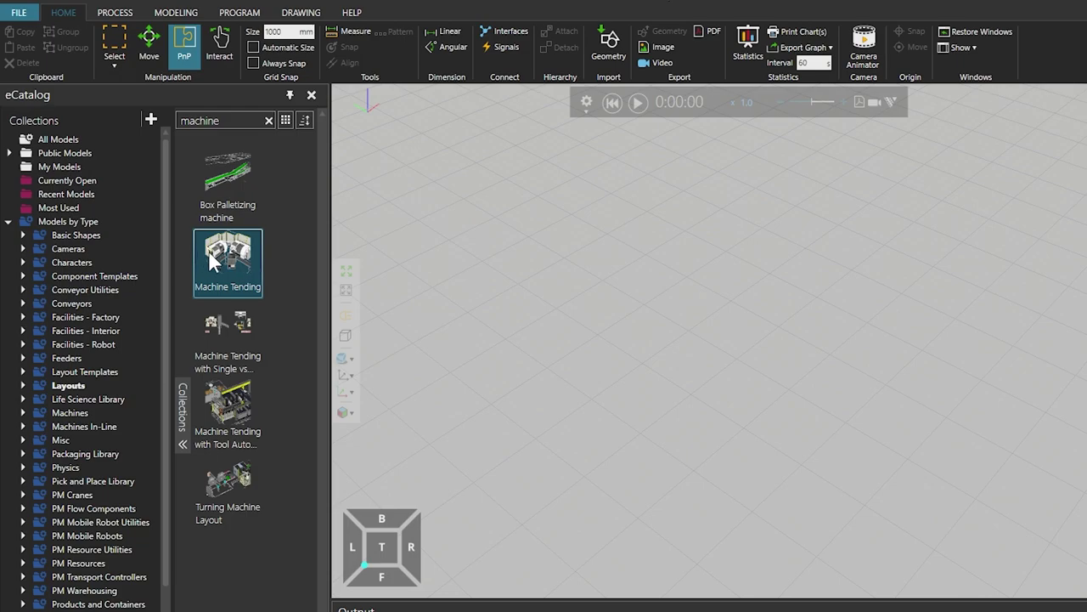
- Load the Machine Tending layout and try the Select and Interact manipulation modes before returning to PnP mode
double_click(209, 250)
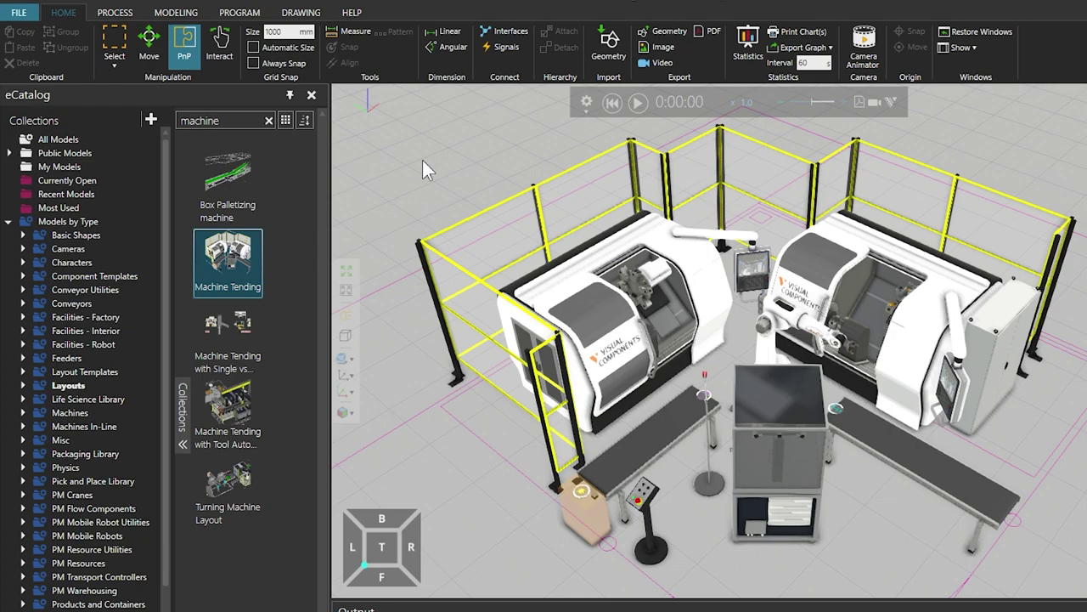
left_click(116, 49)
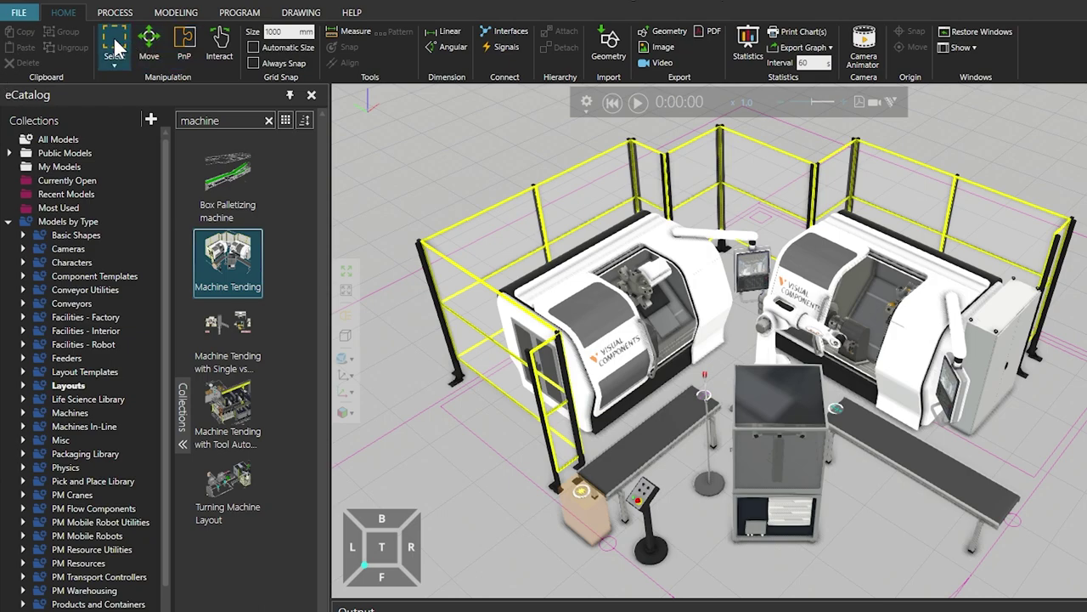
left_click(184, 53)
left_click(220, 56)
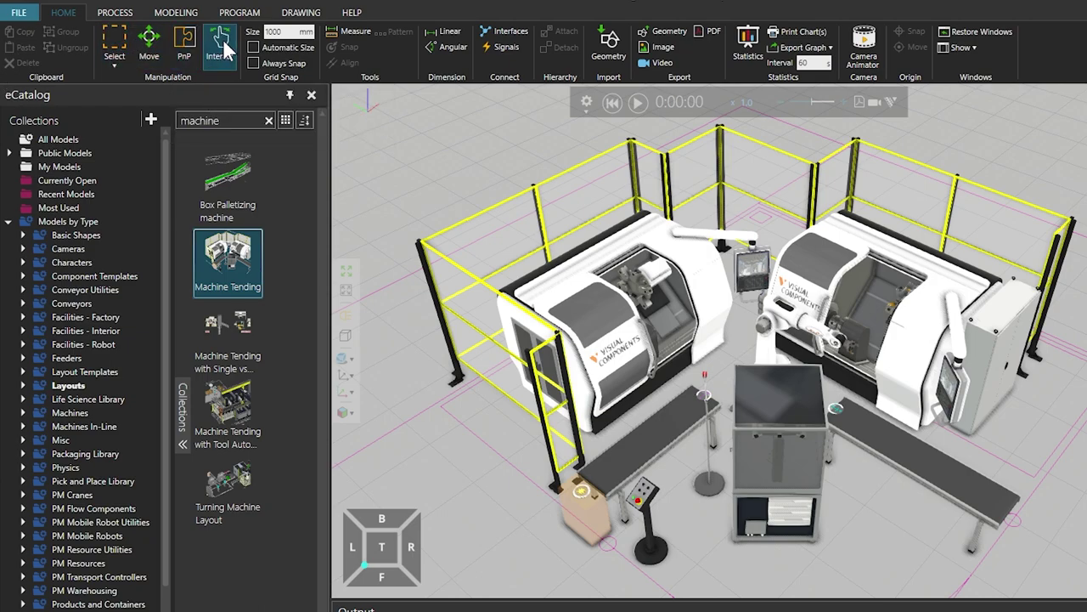
left_click(186, 49)
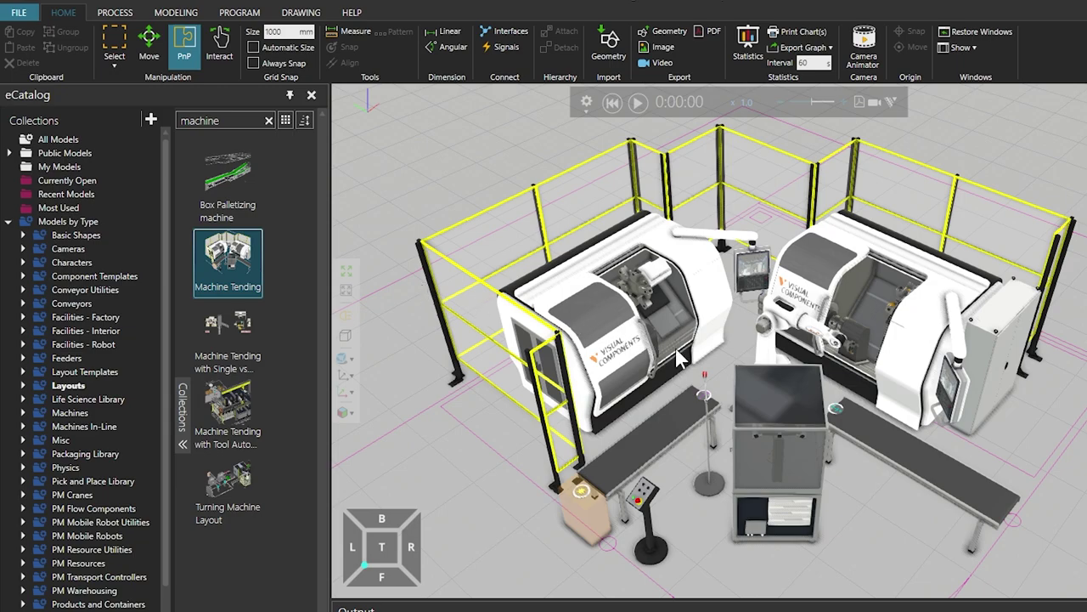
- Select the Generic Articulated Robot and view the material options in its component properties
left_click(775, 337)
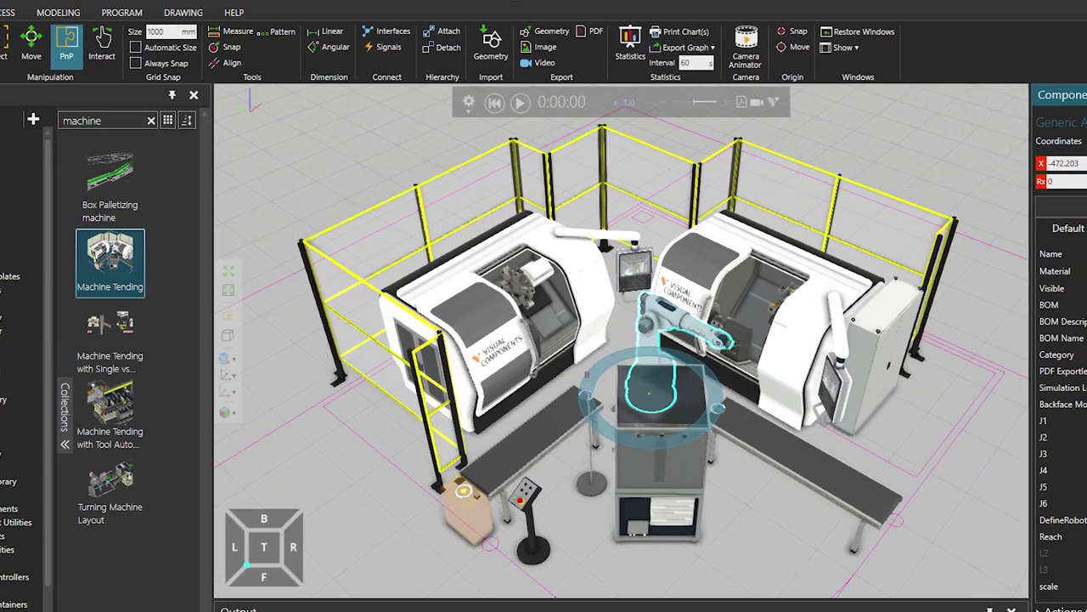
left_click(1062, 271)
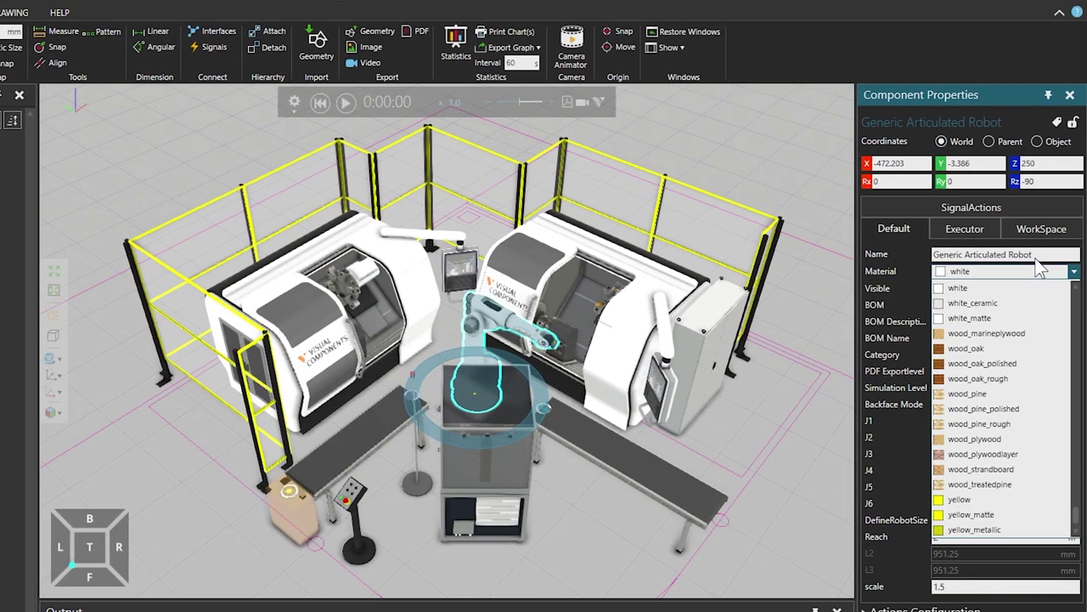
left_click(1021, 273)
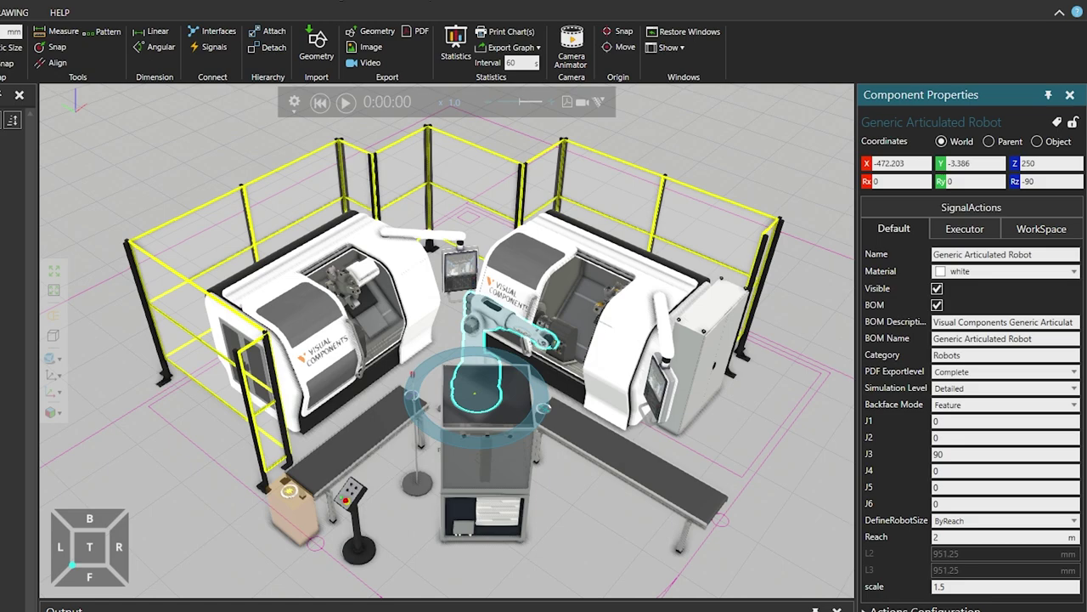
- Add the lathe beside the electric cabinet to the robot selection, then remove it so only the robot stays selected
left_click(640, 308, "ctrl")
right_click_drag(659, 404, 634, 403)
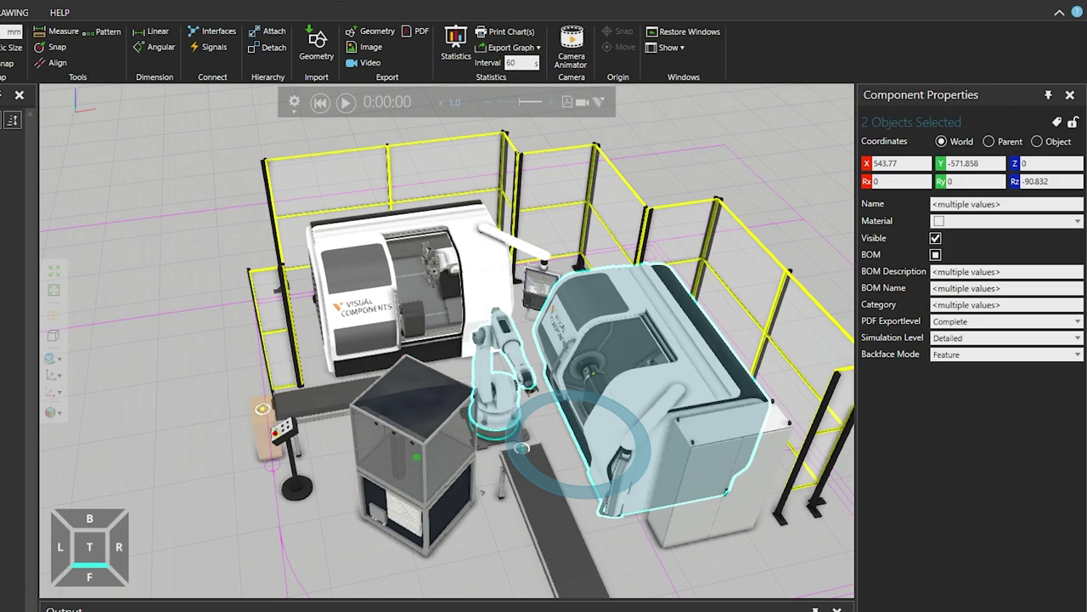
left_click(647, 371, "ctrl")
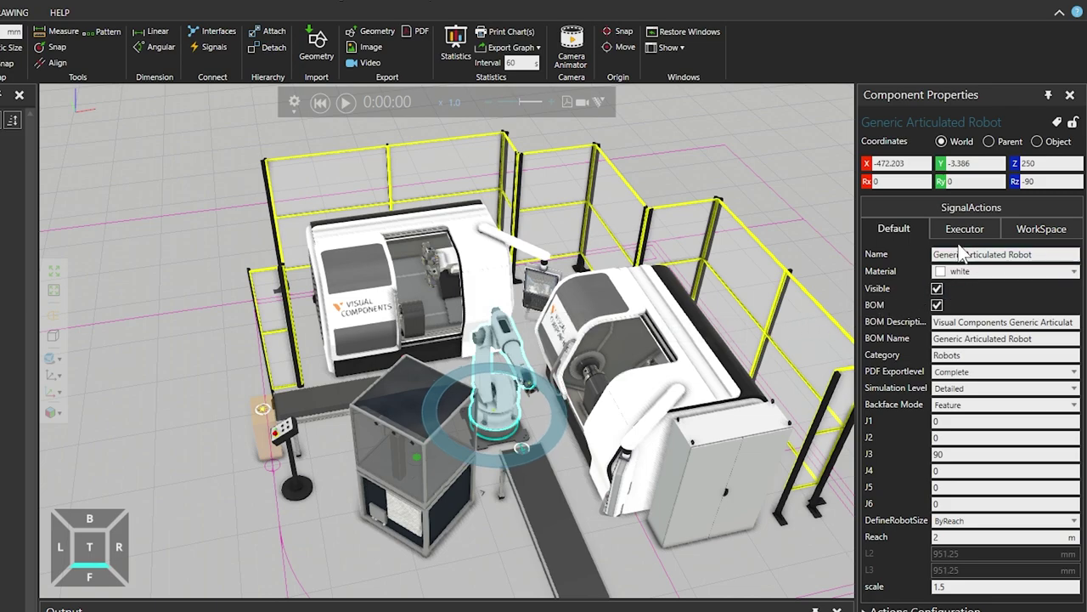
- Select that lathe alone, replace it with a combined selection of the robot and electric cabinet, then clear the selection
left_click(683, 365)
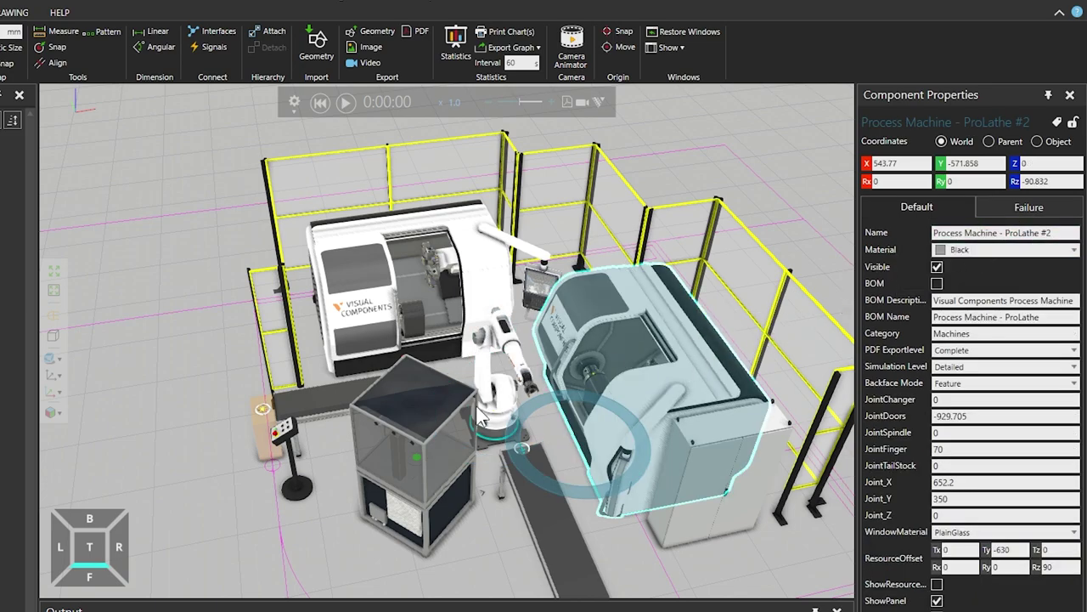
left_click(500, 401)
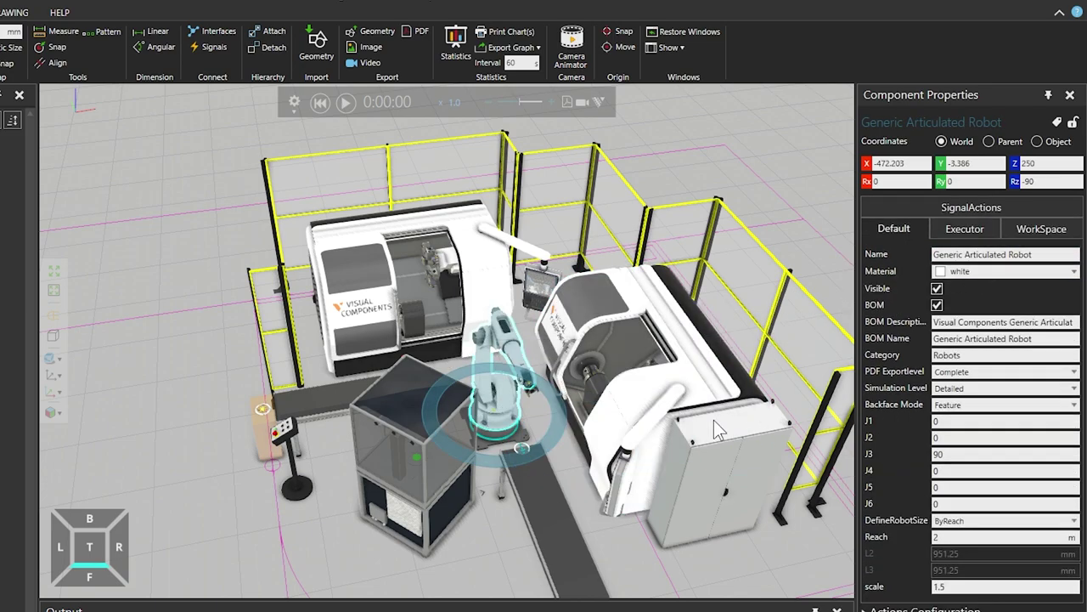
left_click(714, 420, "ctrl")
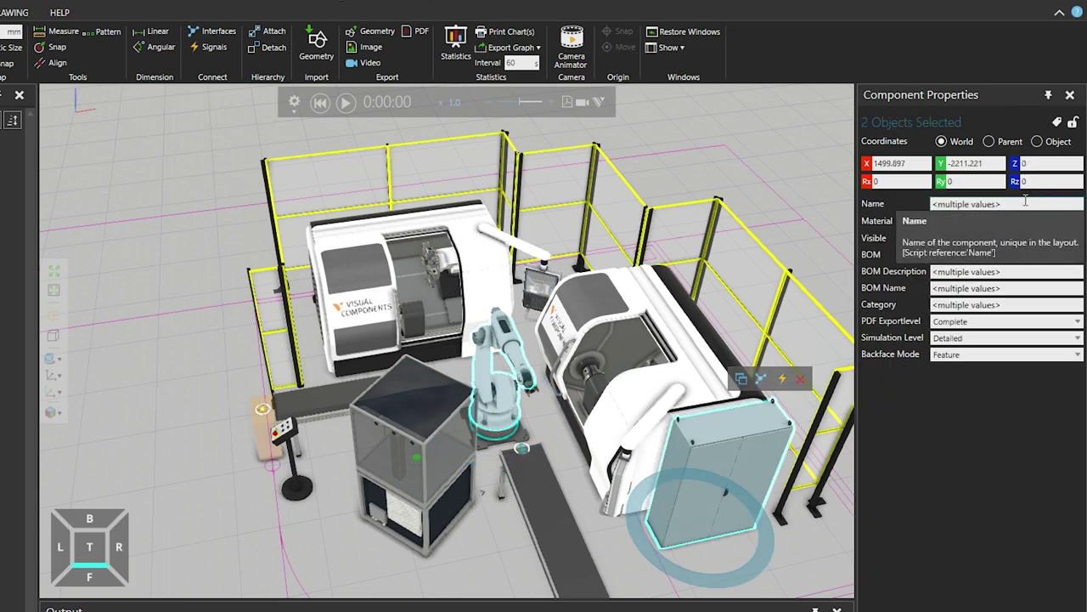
left_click(518, 541)
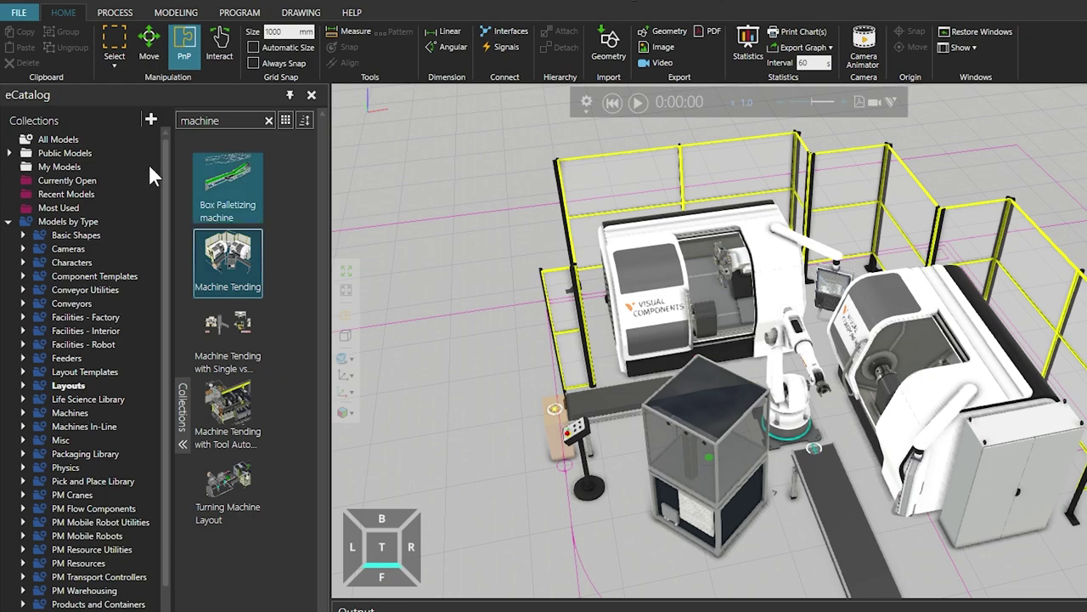
- Compare the manipulation tools available in the Home, Process, Modeling and Program workspaces
left_click(144, 47)
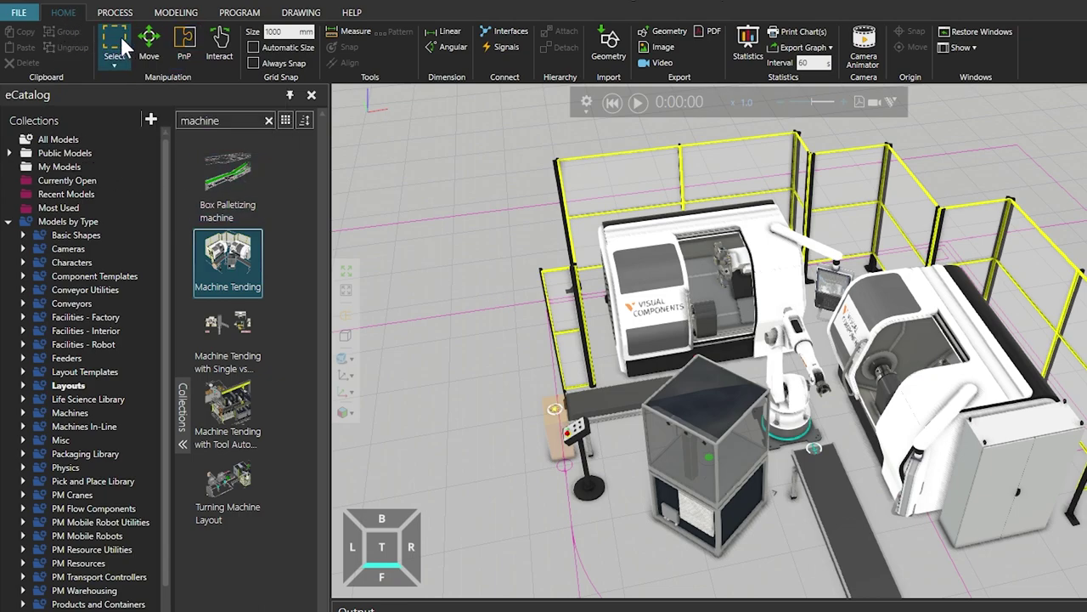
left_click(115, 12)
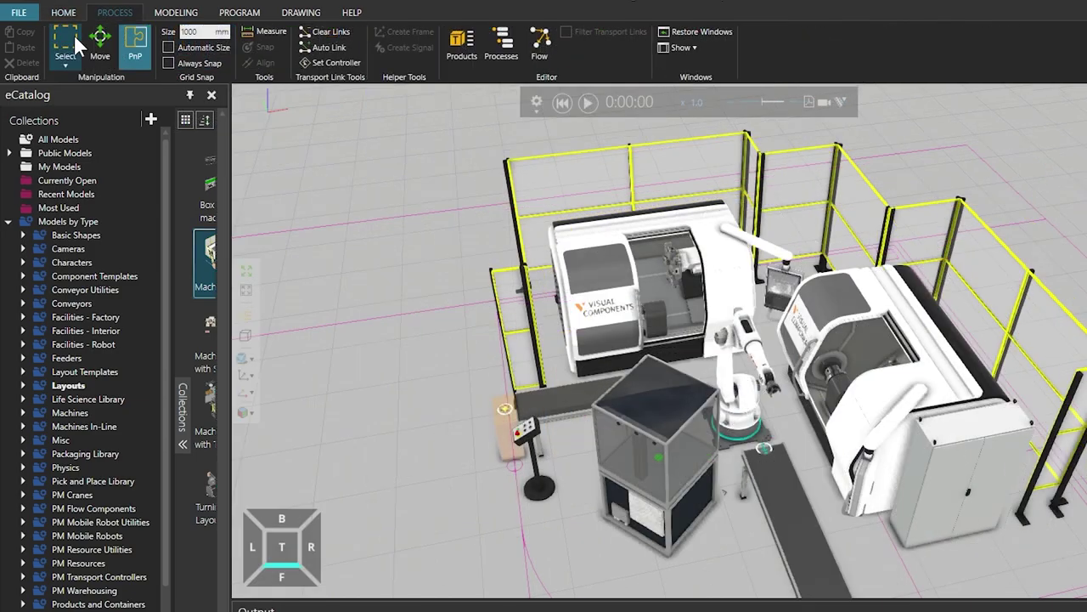
left_click(176, 12)
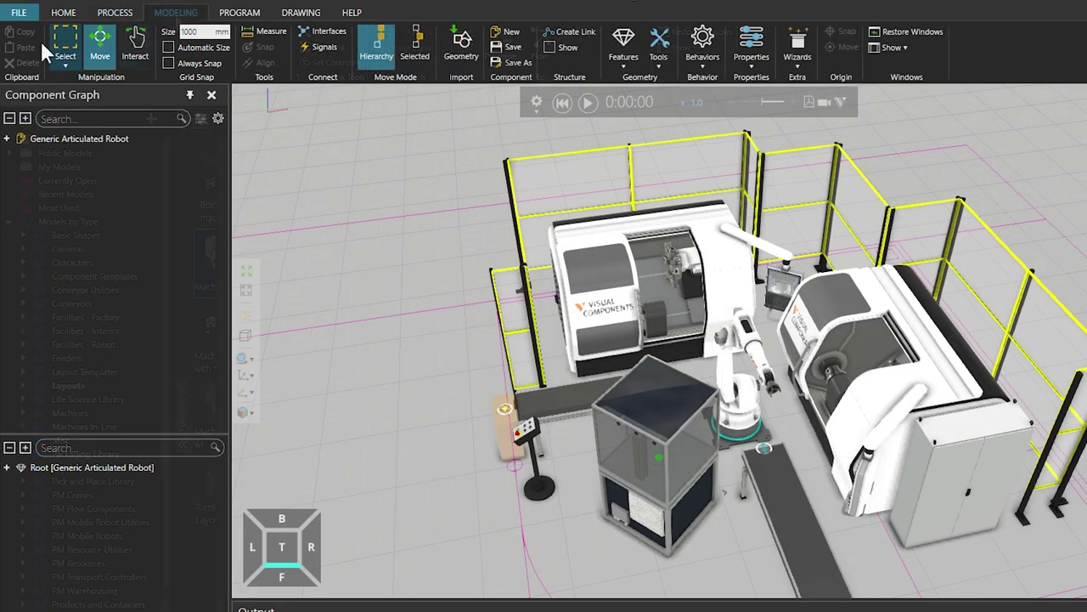
left_click(240, 13)
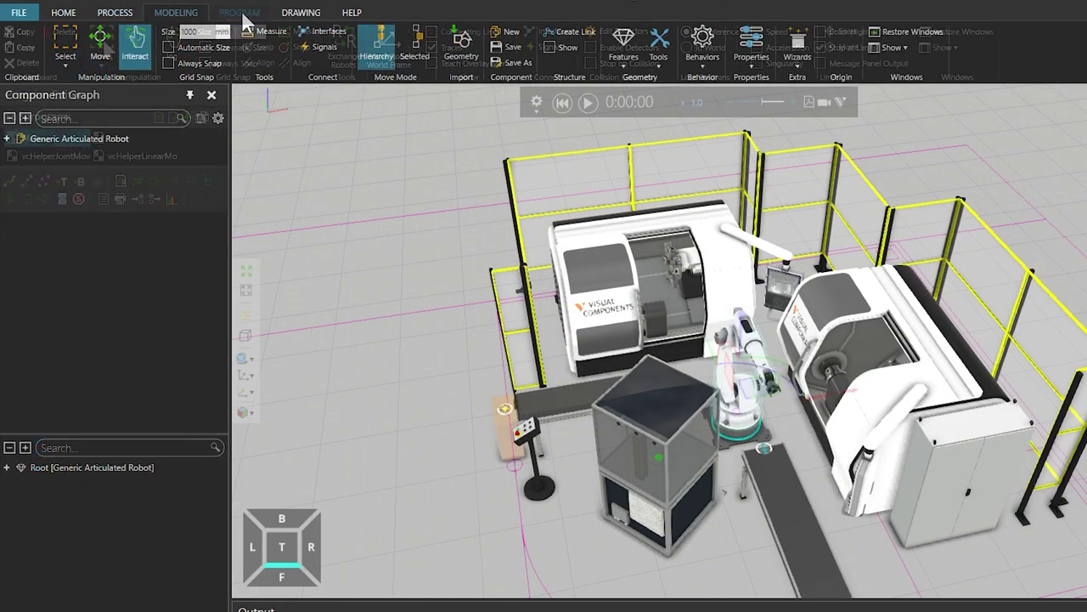
left_click(132, 49)
left_click(171, 47)
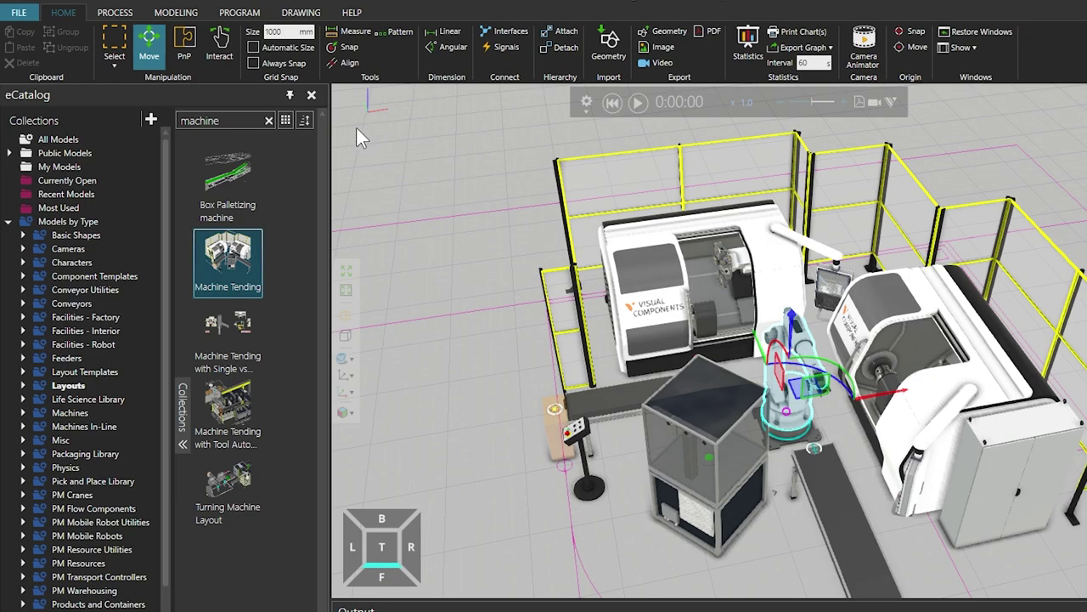
- In Select mode, select the feeder at the conveyor's end with a rectangular selection, then clear the selection
left_click(114, 42)
scroll(655, 397, "down", 5)
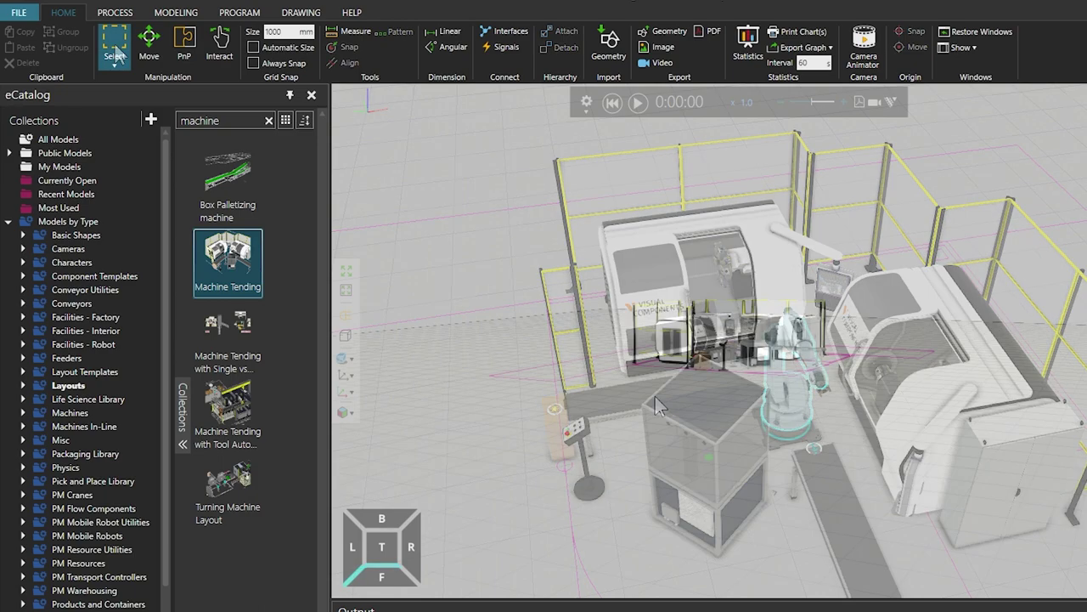
scroll(665, 433, "up", 6)
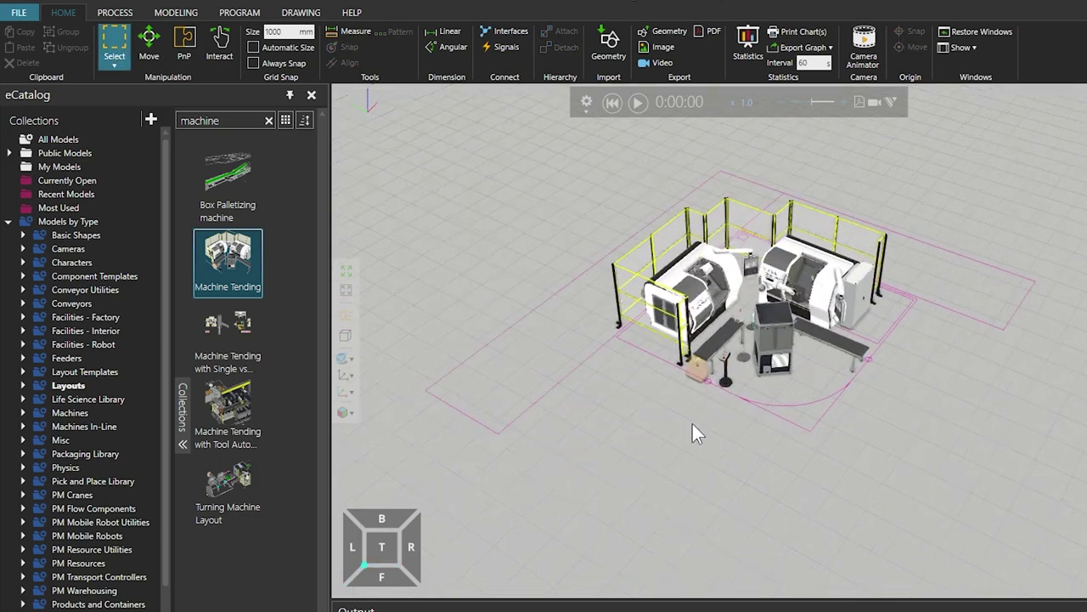
scroll(646, 429, "up", 8)
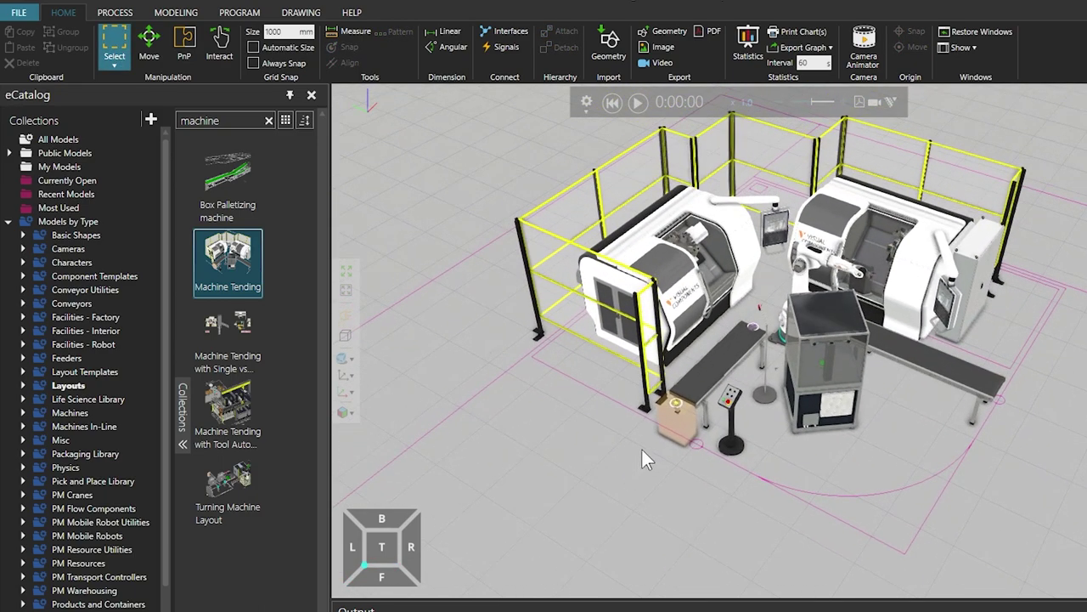
scroll(652, 422, "up", 2)
middle_click_drag(629, 424, 581, 428)
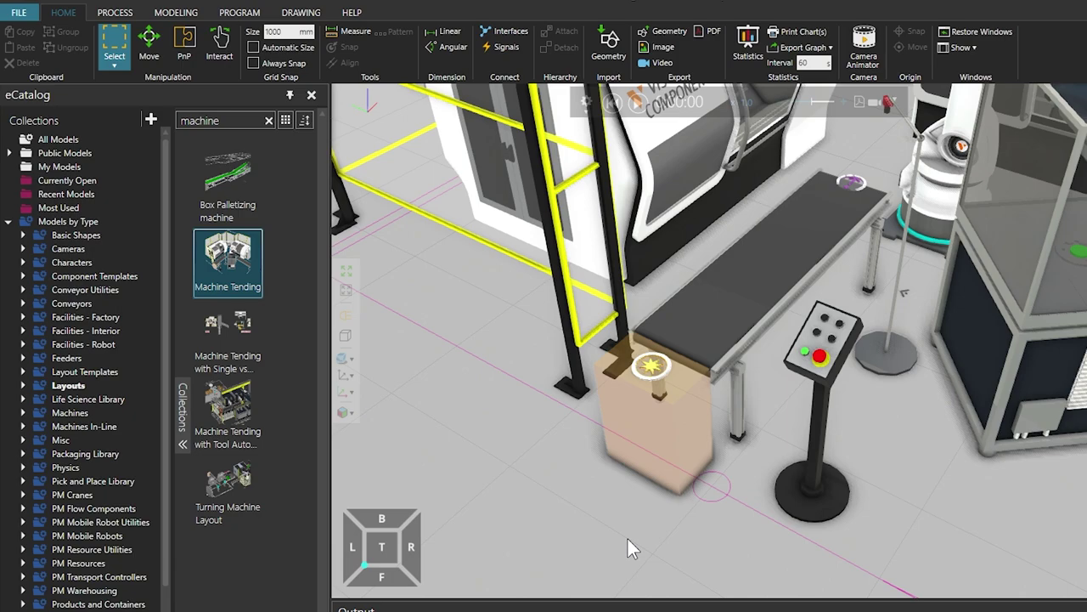
left_click_drag(557, 427, 697, 485)
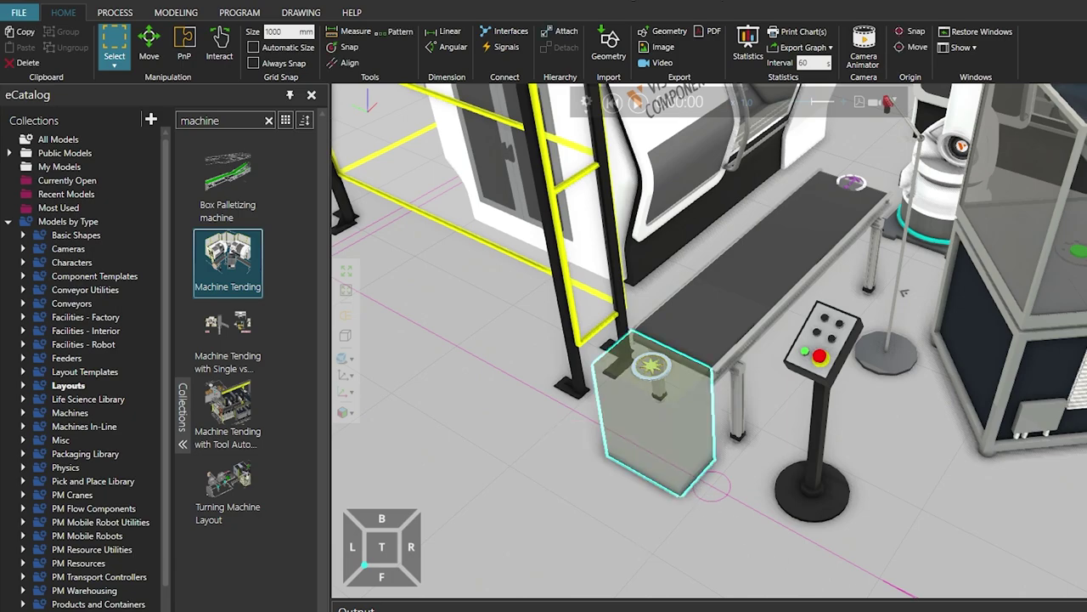
left_click(537, 487)
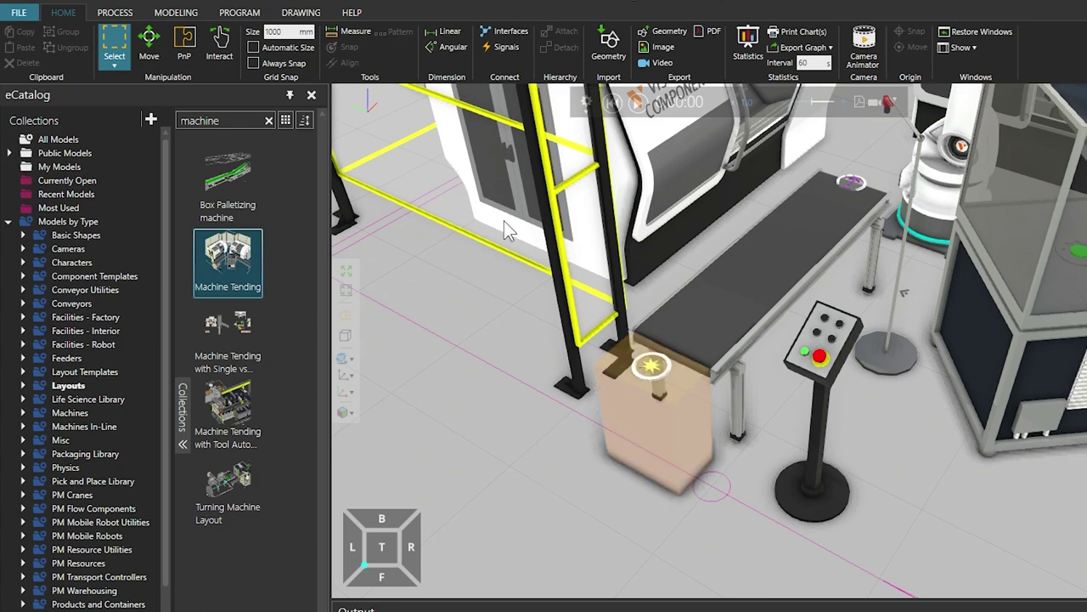
- Select the feeder with the Move tool and shift it along its Y and X axes
left_click(150, 45)
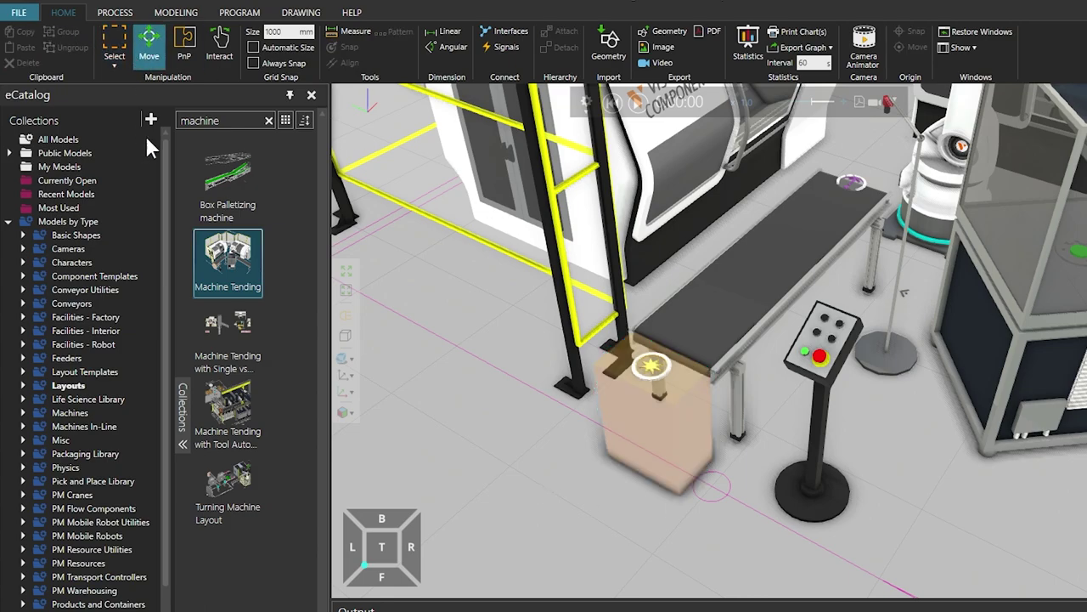
left_click(646, 383)
right_click_drag(597, 444, 603, 424)
scroll(610, 437, "up", 5)
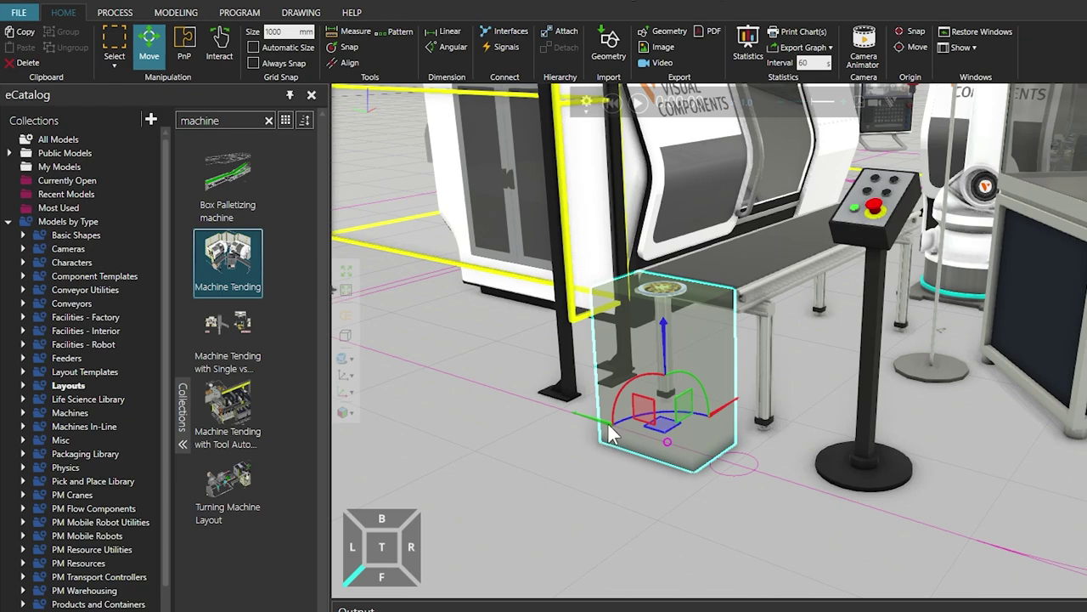
left_click_drag(594, 429, 587, 398)
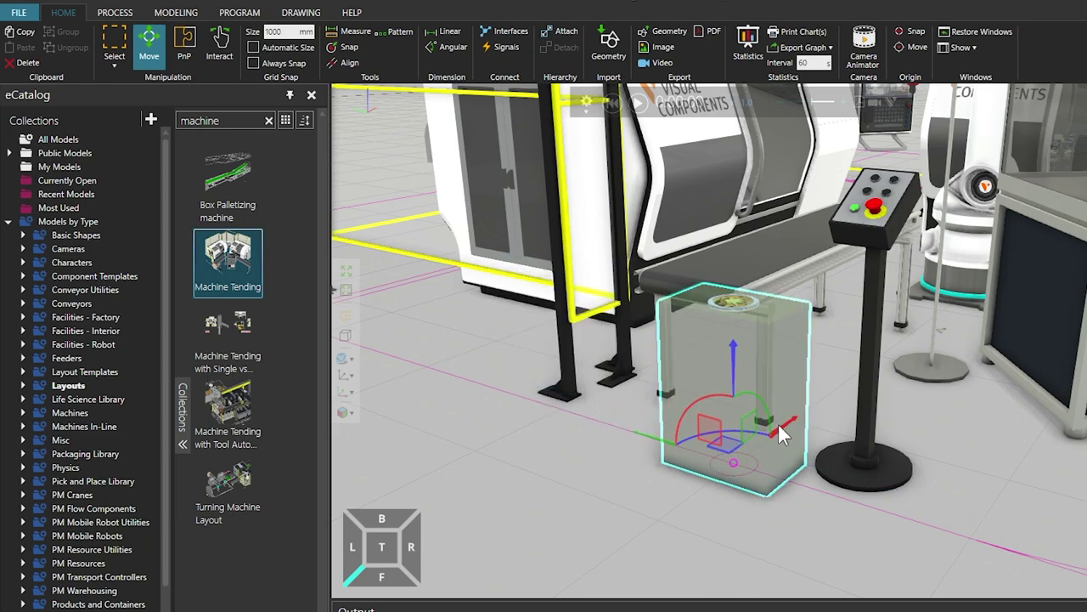
left_click_drag(780, 431, 693, 381)
- Move the feeder within a plane, rotate it slightly about its axes and reposition it freely by its origin
right_click_drag(693, 381, 704, 435)
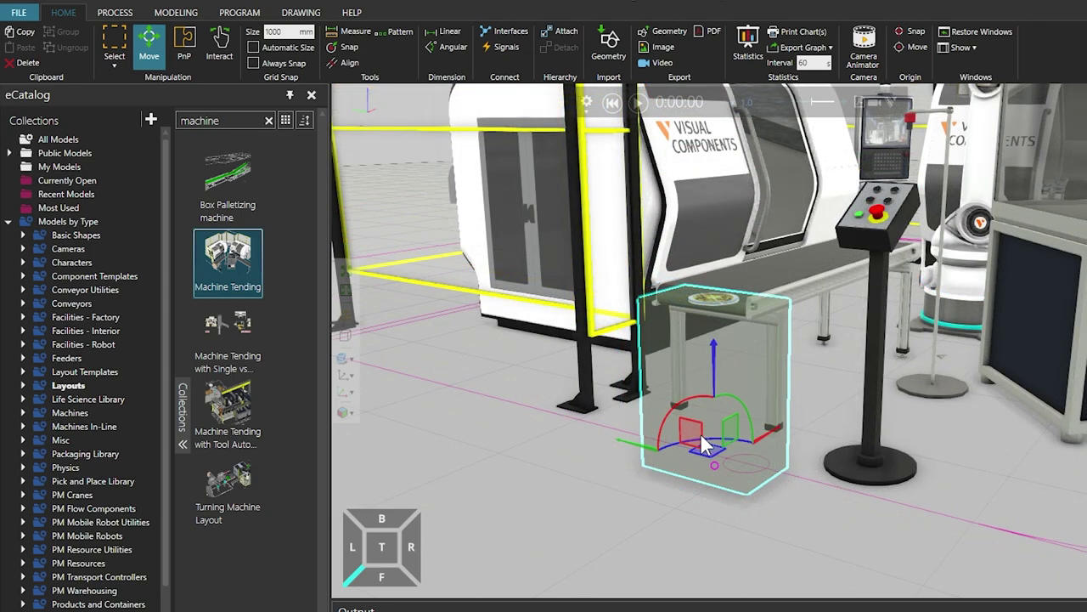
left_click_drag(698, 434, 660, 429)
left_click_drag(615, 398, 557, 354)
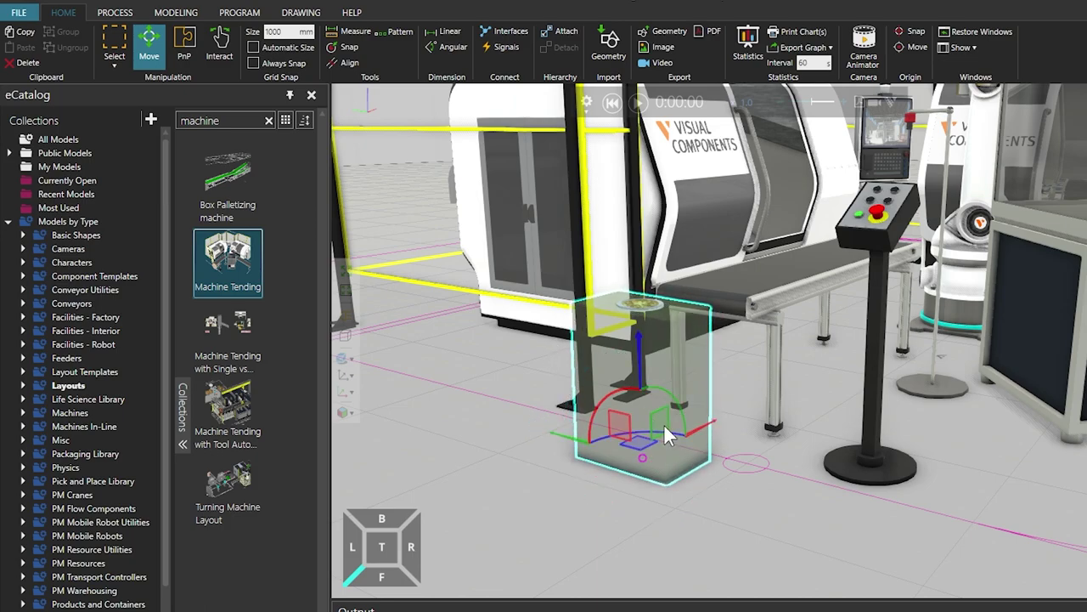
left_click_drag(679, 409, 695, 356)
left_click_drag(680, 439, 635, 456)
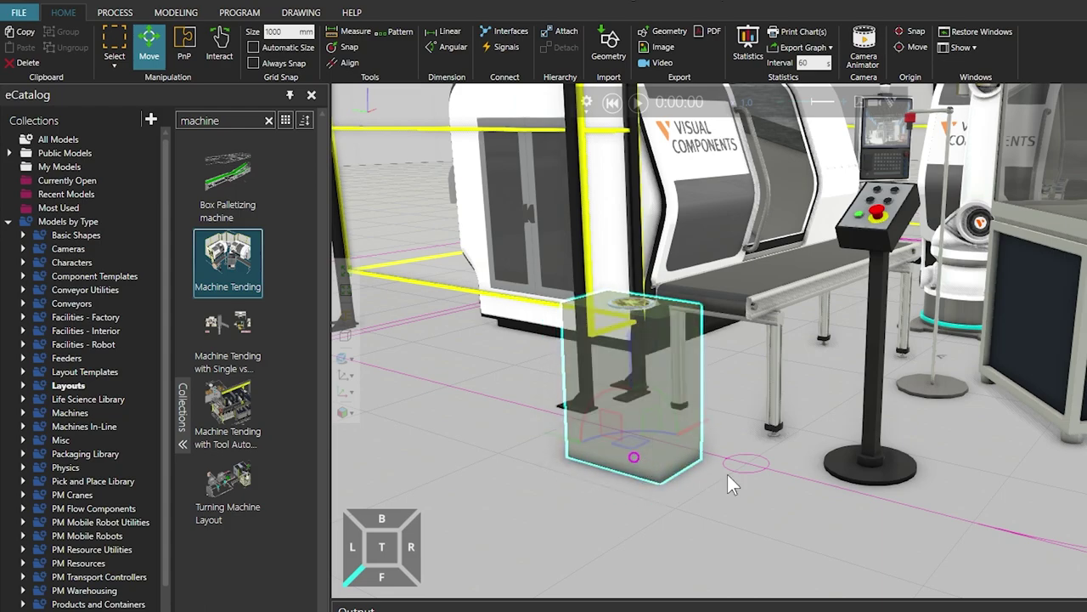
right_click_drag(664, 464, 552, 476)
left_click_drag(583, 478, 499, 407)
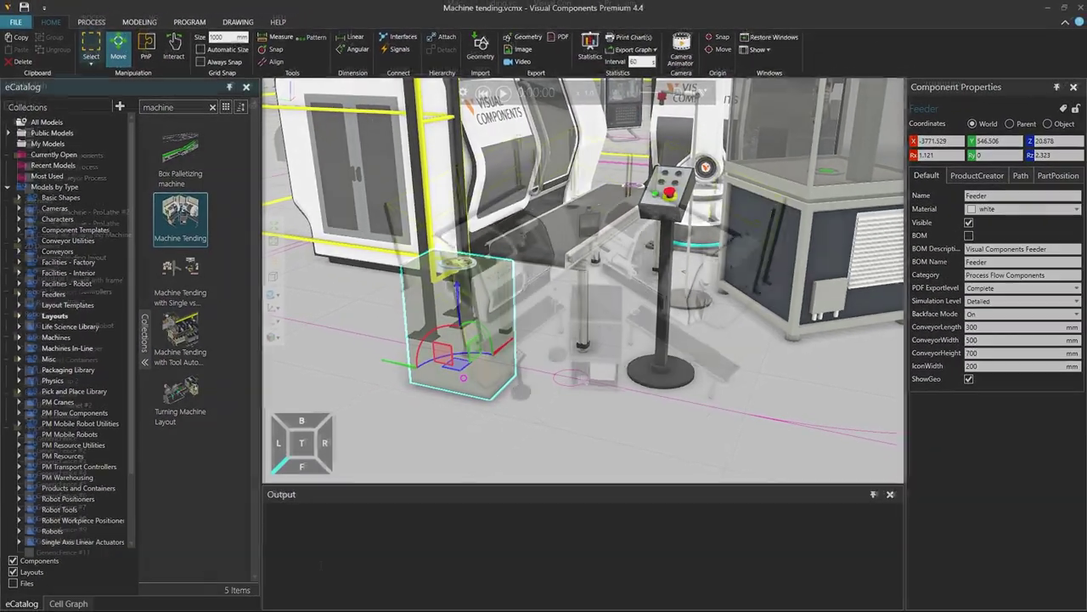
- Focus on Process Machine - ProLathe from the cell graph and move it freely behind the other lathe
left_click(76, 606)
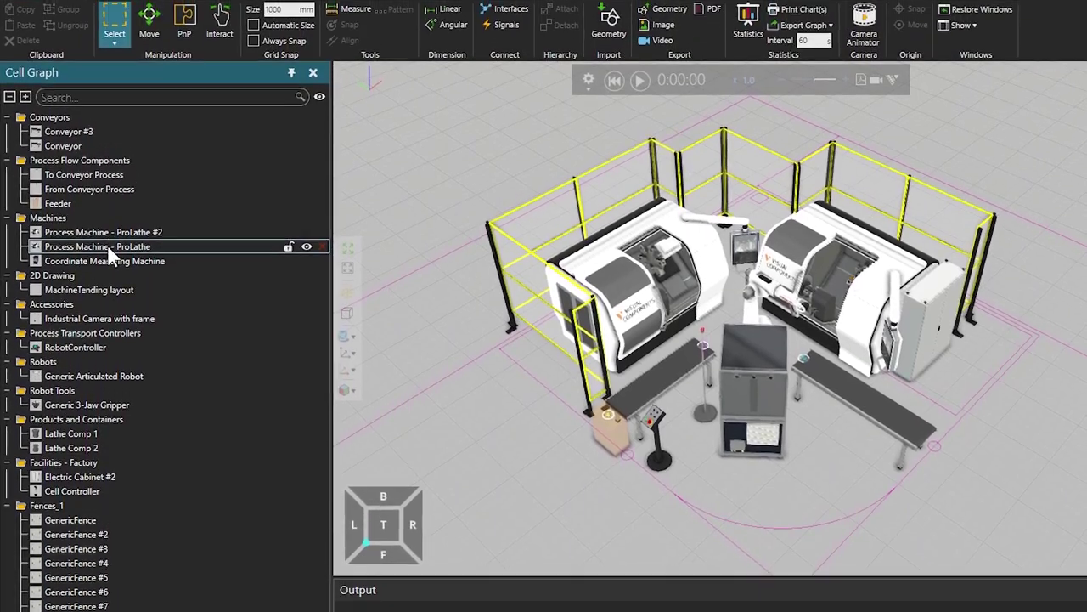
double_click(109, 270)
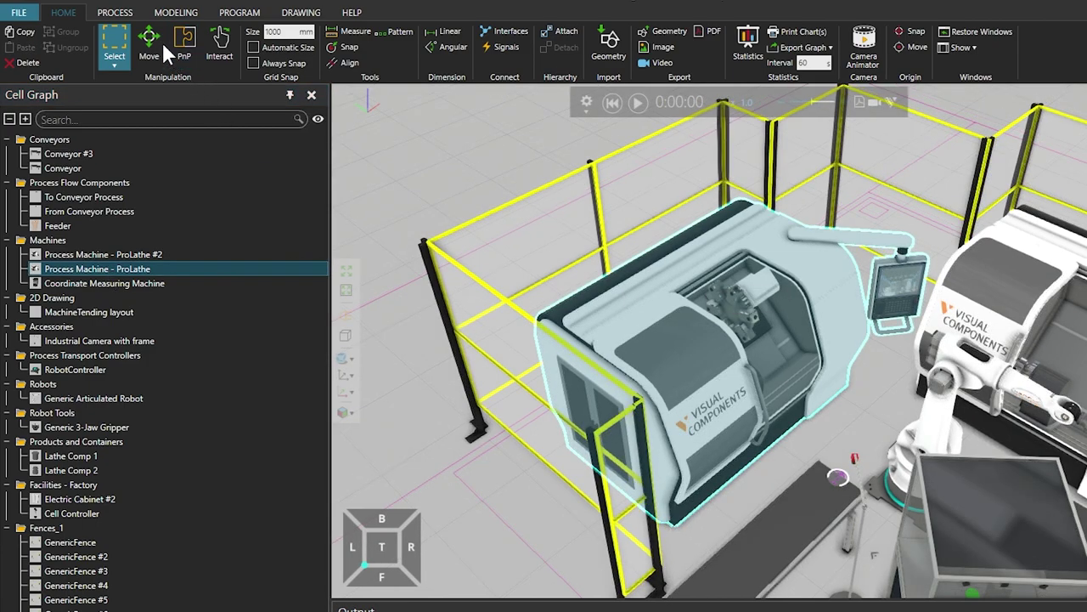
left_click(149, 44)
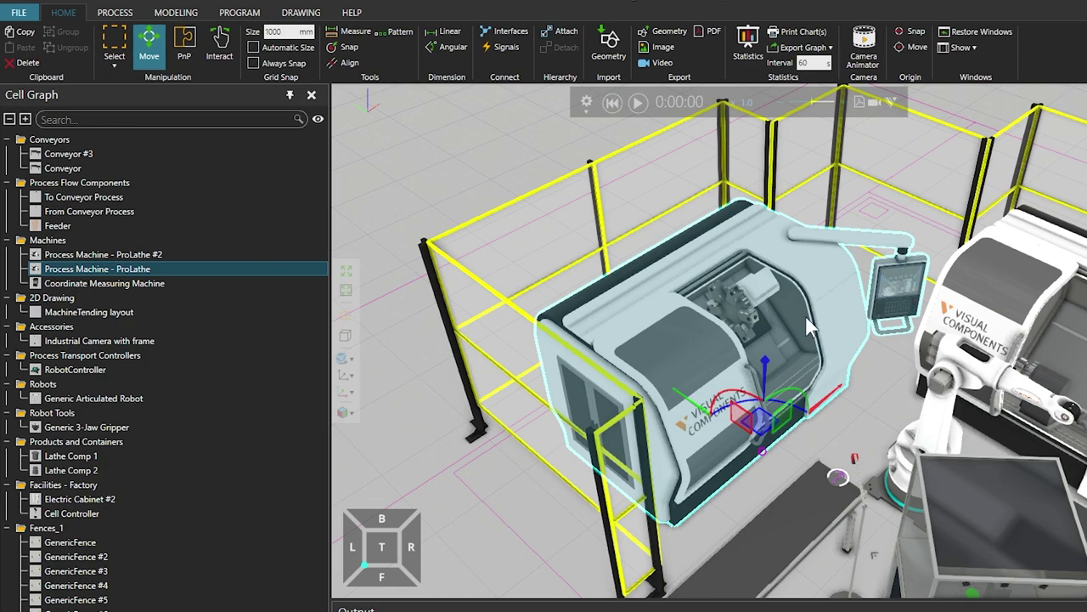
left_click_drag(762, 430, 956, 245)
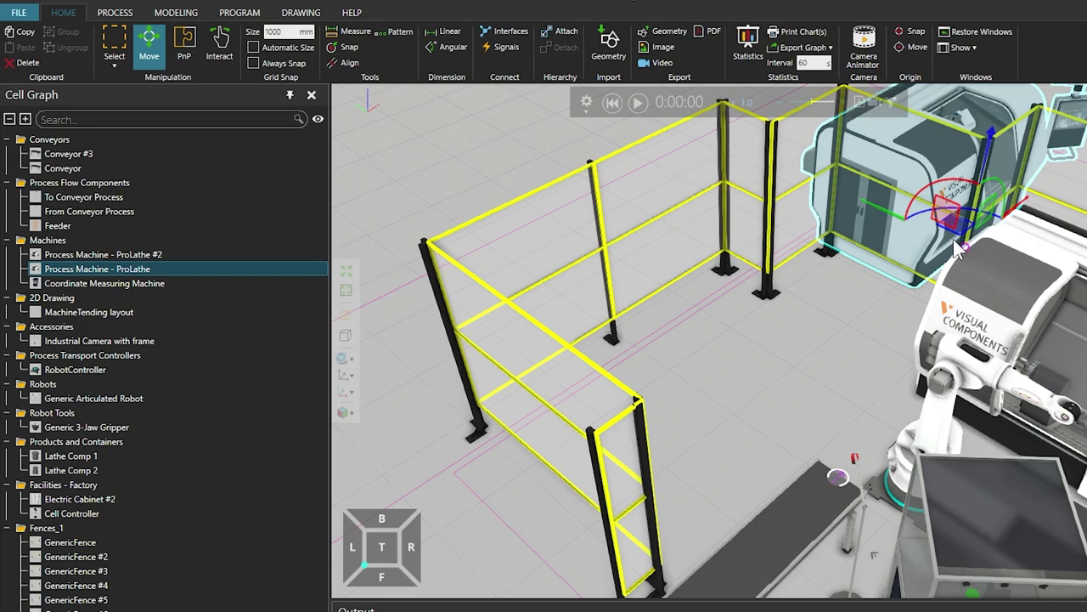
- Undo the last move of Process Machine - ProLathe
key("ctrl+z")
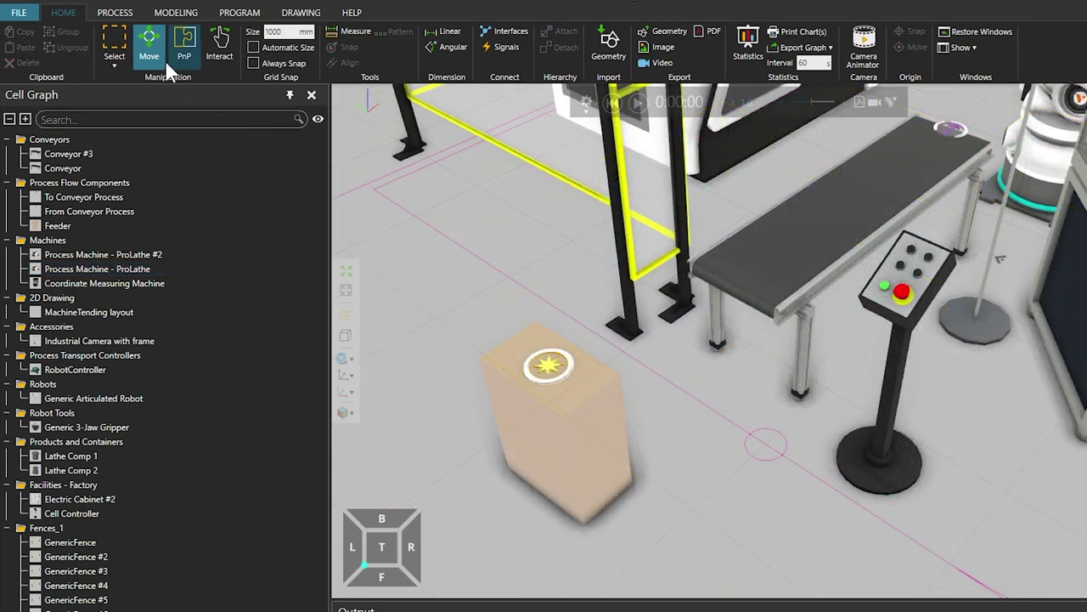
- Select the feeder with the PnP tool and move it freely across the floor near the conveyor
left_click(184, 47)
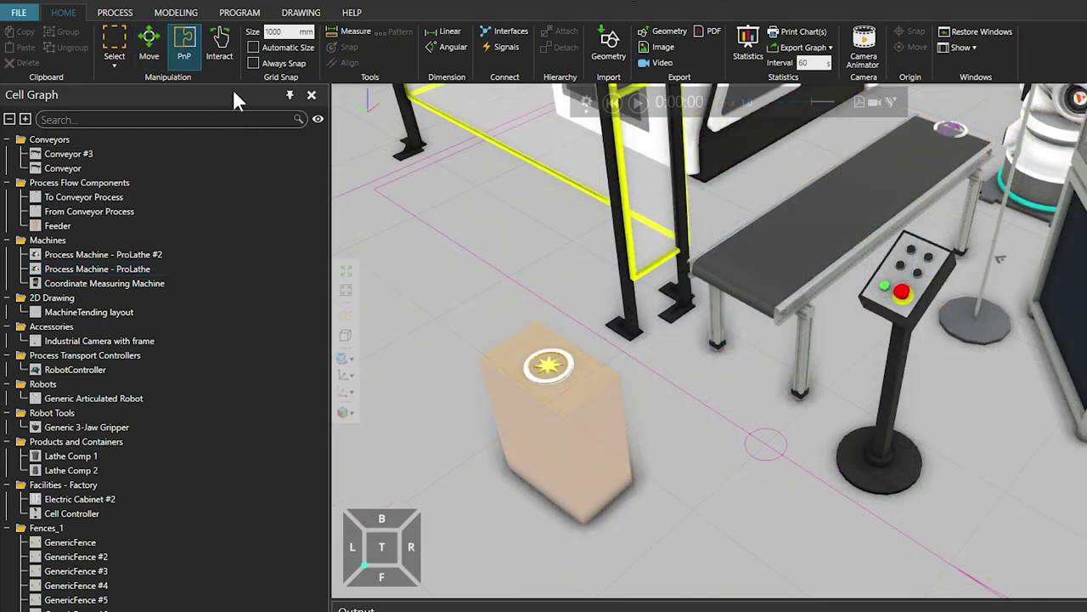
left_click(592, 421)
left_click_drag(571, 383, 516, 398)
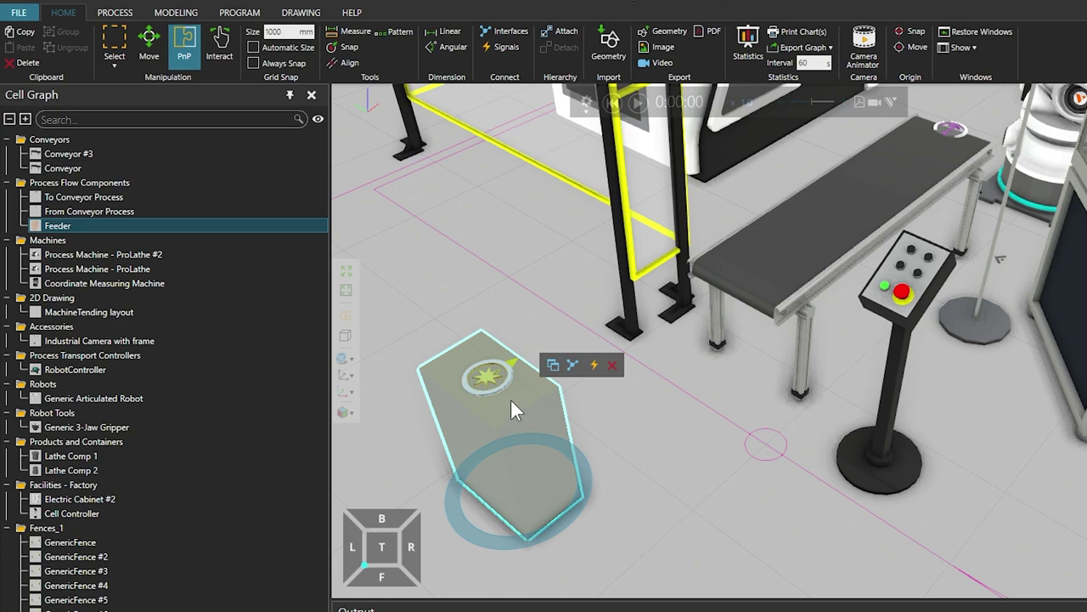
left_click_drag(510, 397, 543, 355)
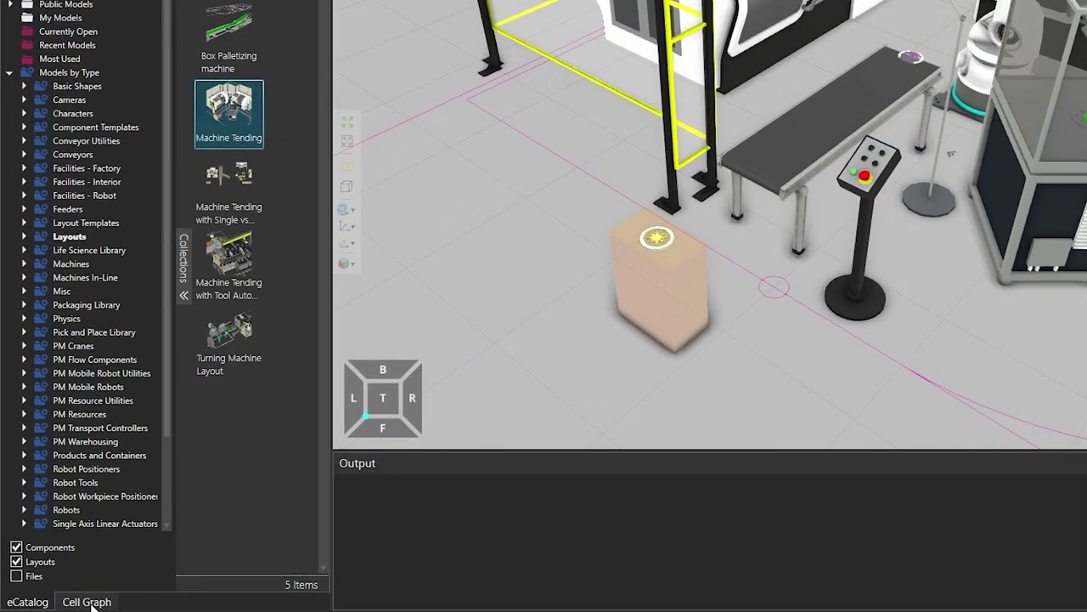
- With the PnP tool, place the feeder at the end of the conveyor and try its rotation ring
left_click(87, 602)
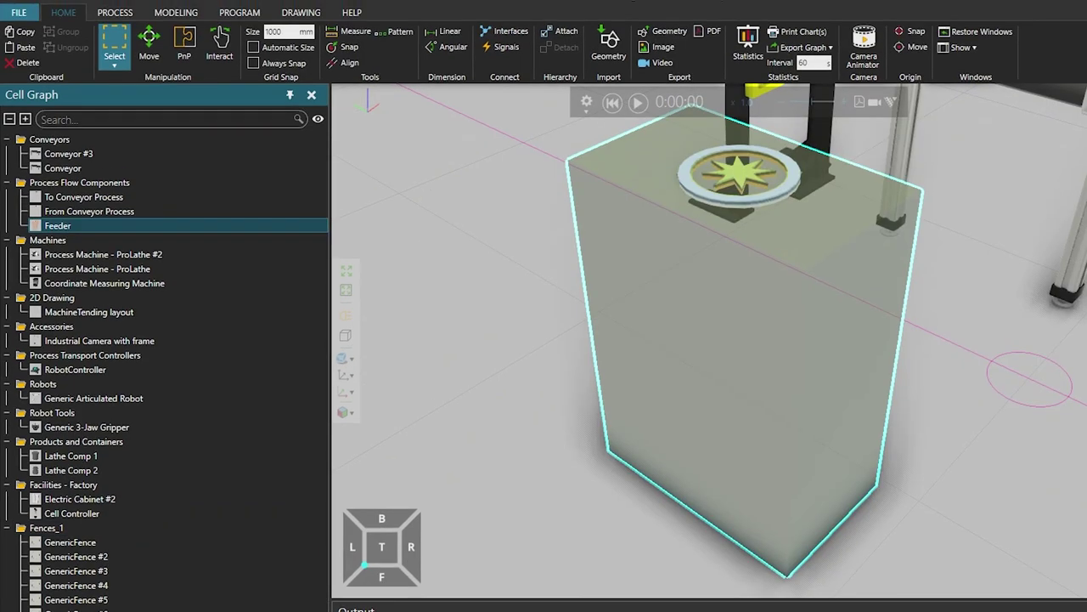
left_click(189, 51)
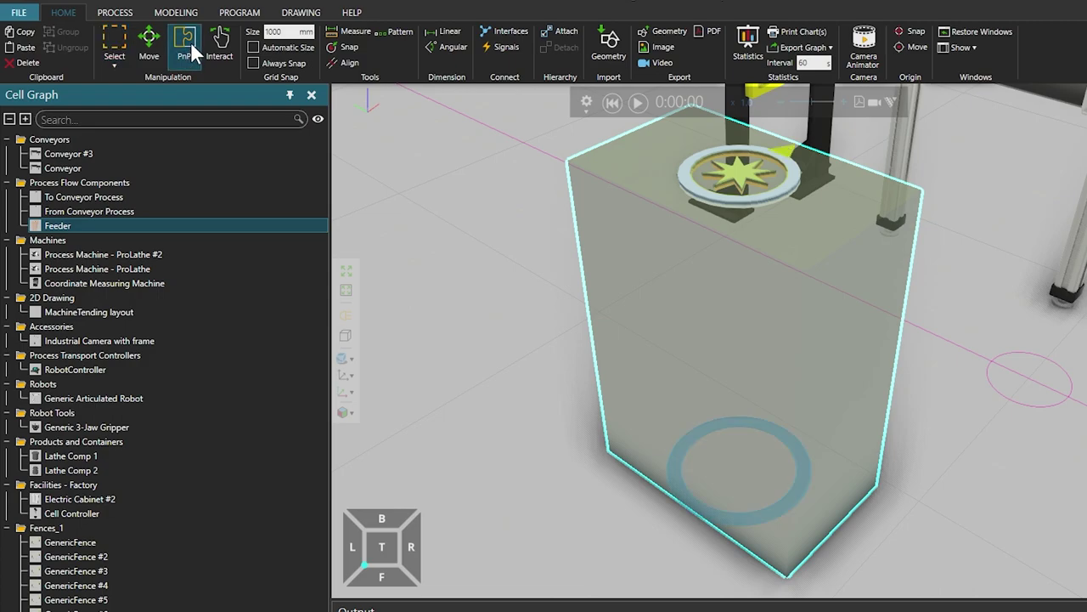
scroll(684, 260, "down", 4)
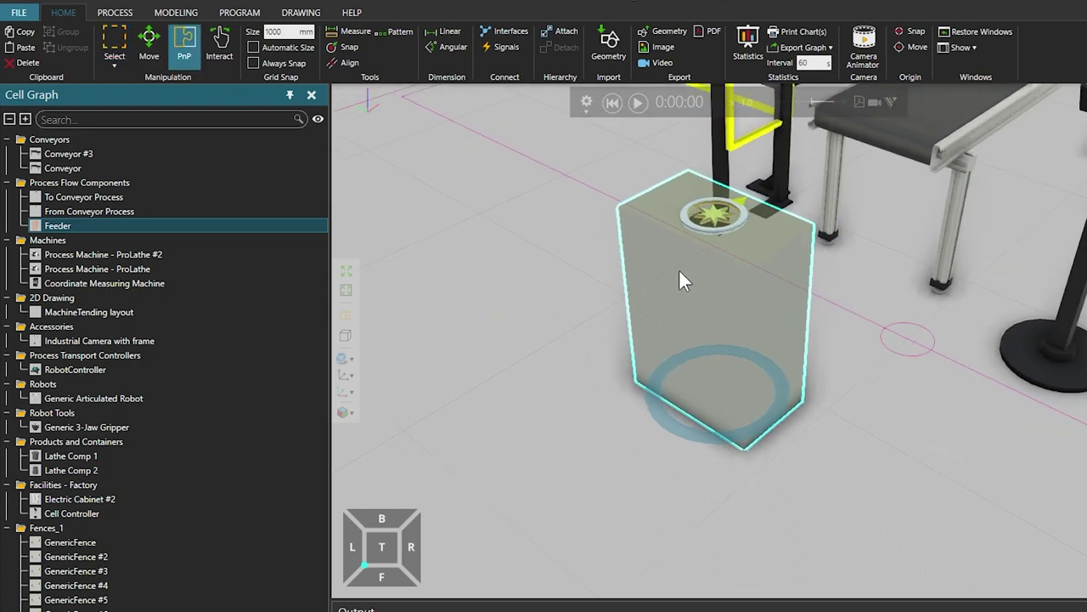
left_click_drag(769, 411, 946, 381)
right_click_drag(945, 381, 800, 261)
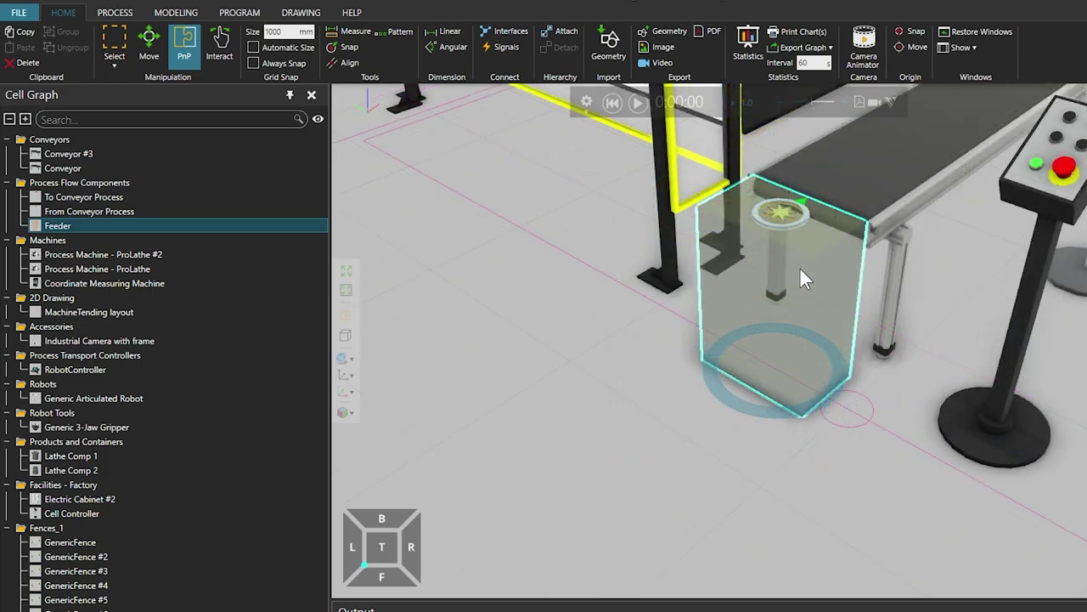
left_click_drag(793, 324, 835, 239)
mouse_move(752, 411)
left_mouse_down()
mouse_move(714, 423)
mouse_move(761, 398)
left_mouse_up()
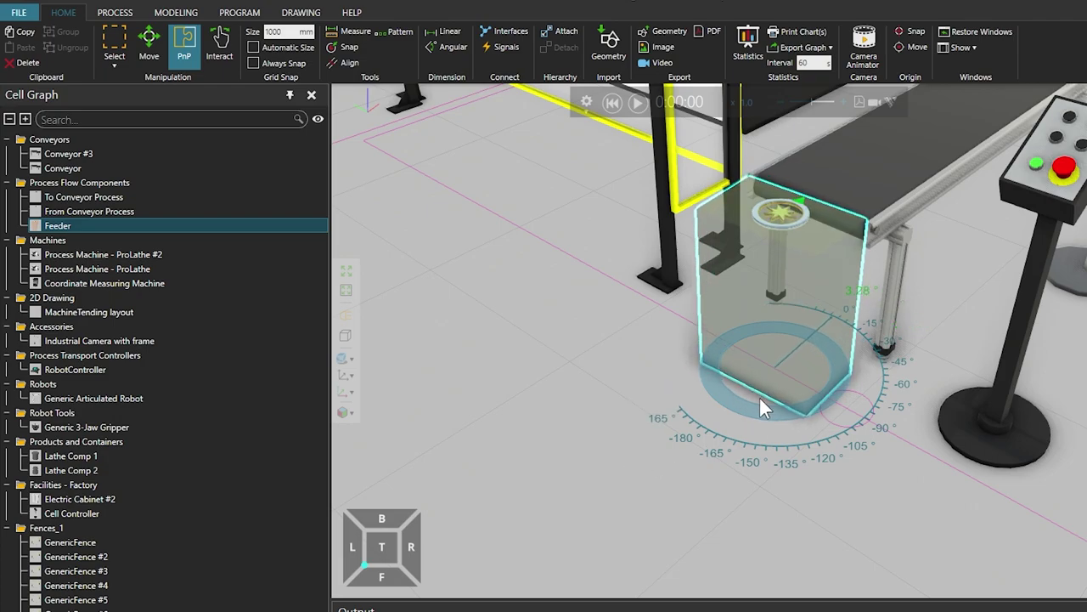
left_click_drag(760, 398, 759, 398)
- Pull the feeder away from the conveyor with PnP and snap it back onto the conveyor's end
scroll(760, 397, "up", 2)
left_click_drag(753, 344, 596, 407)
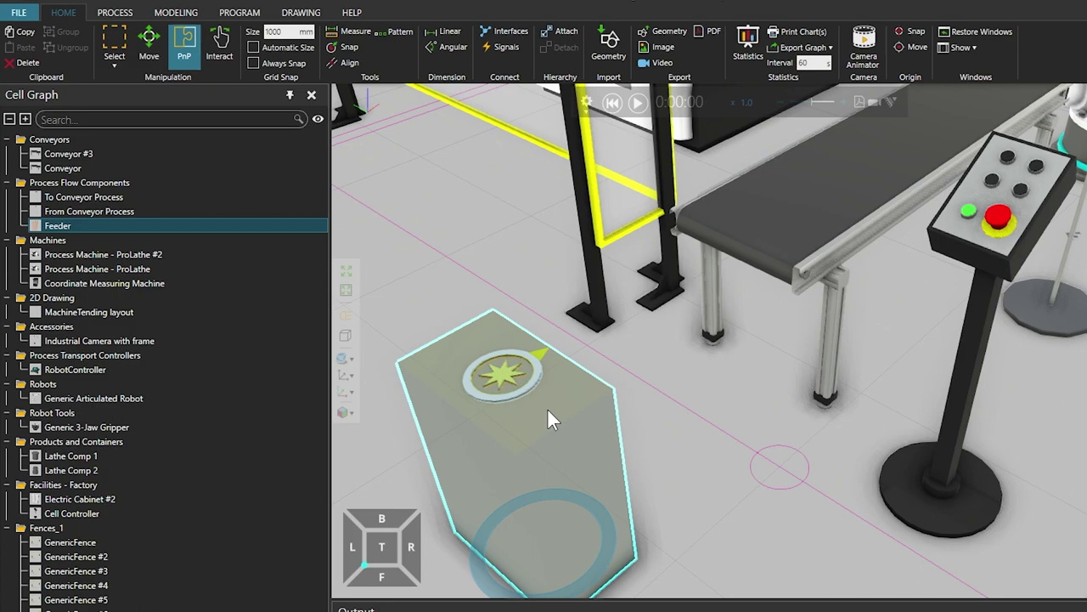
left_click_drag(547, 408, 641, 352)
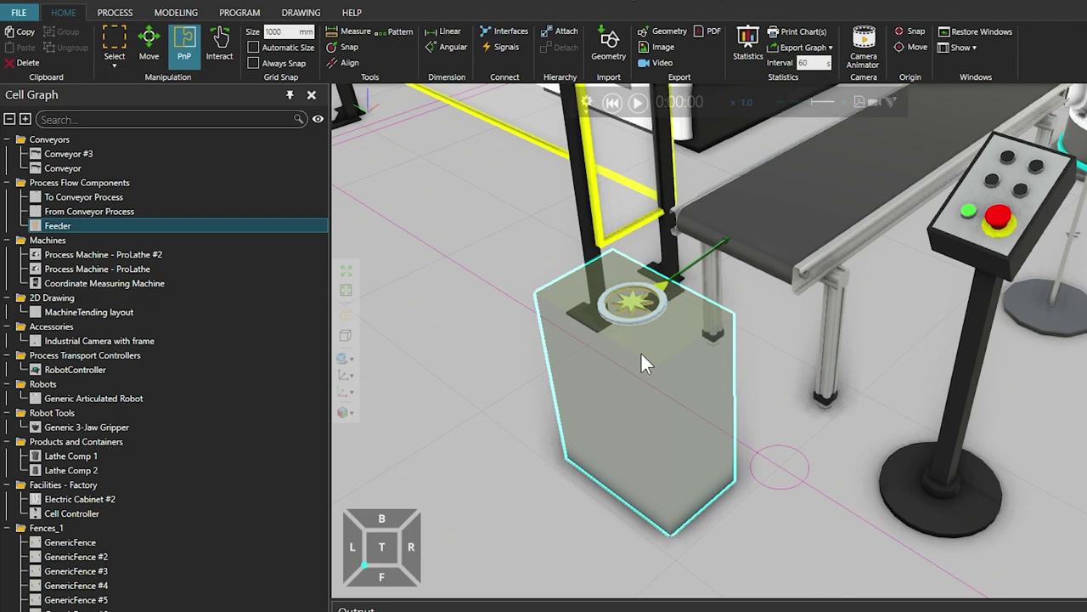
left_click_drag(641, 352, 685, 318)
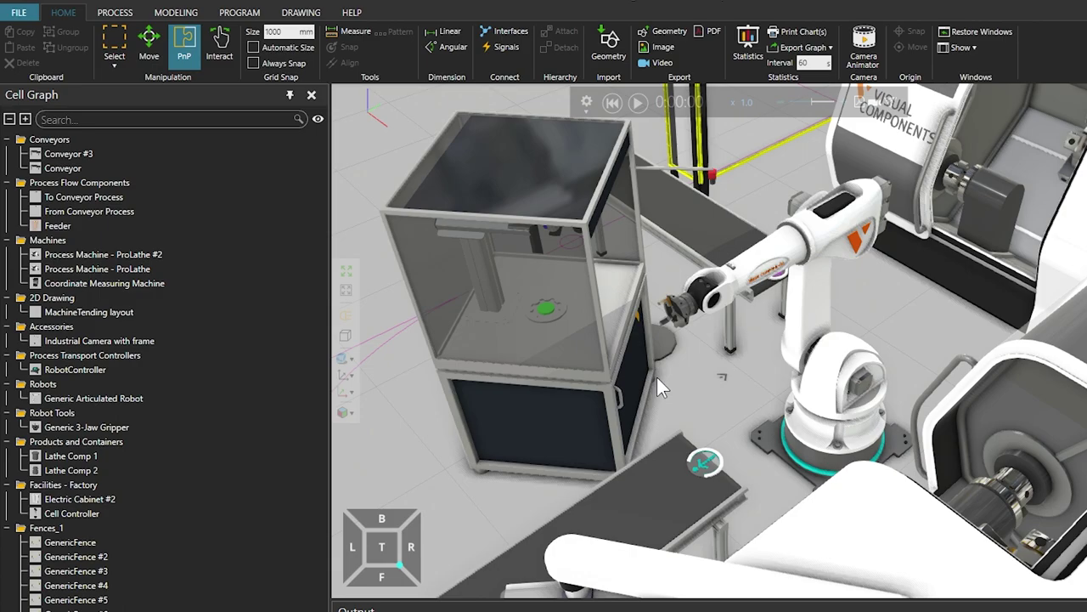
- Select Generic Articulated Robot and jog its arm joints with the Interact tool
left_click(838, 374)
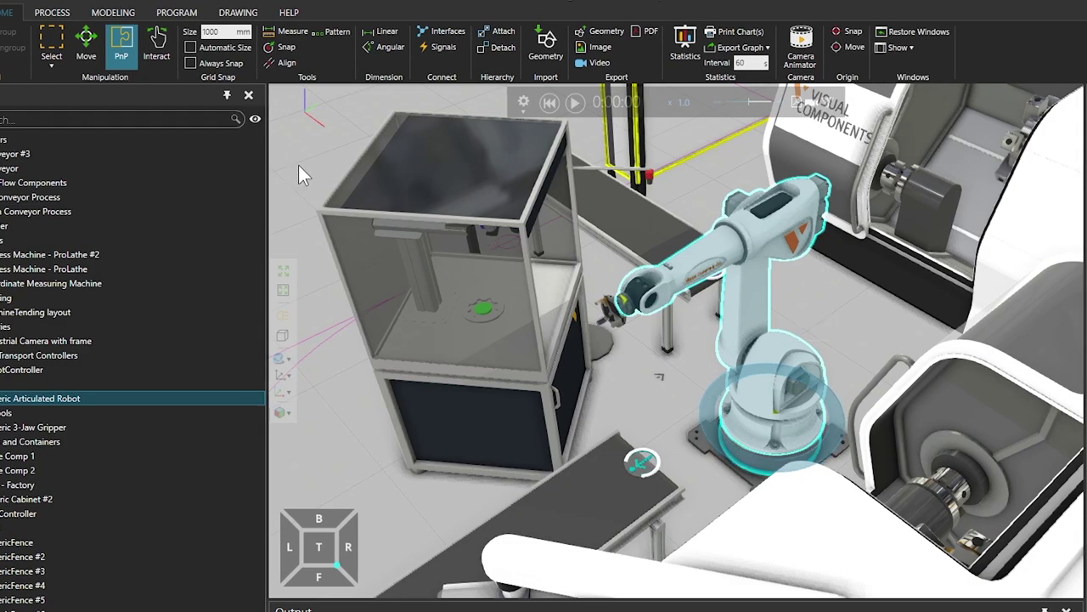
left_click(157, 58)
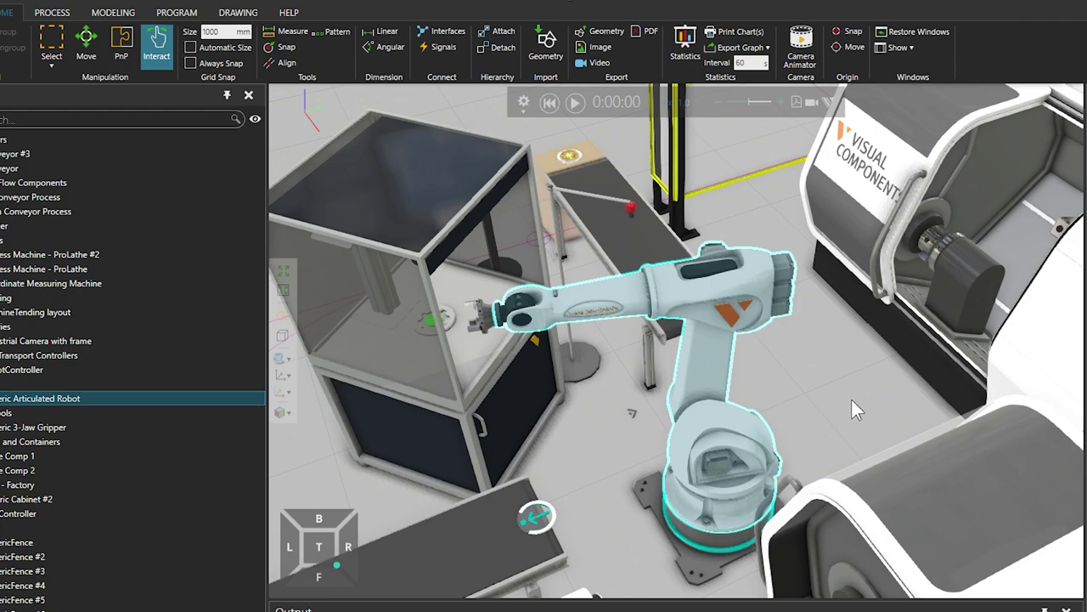
left_click_drag(501, 313, 685, 285)
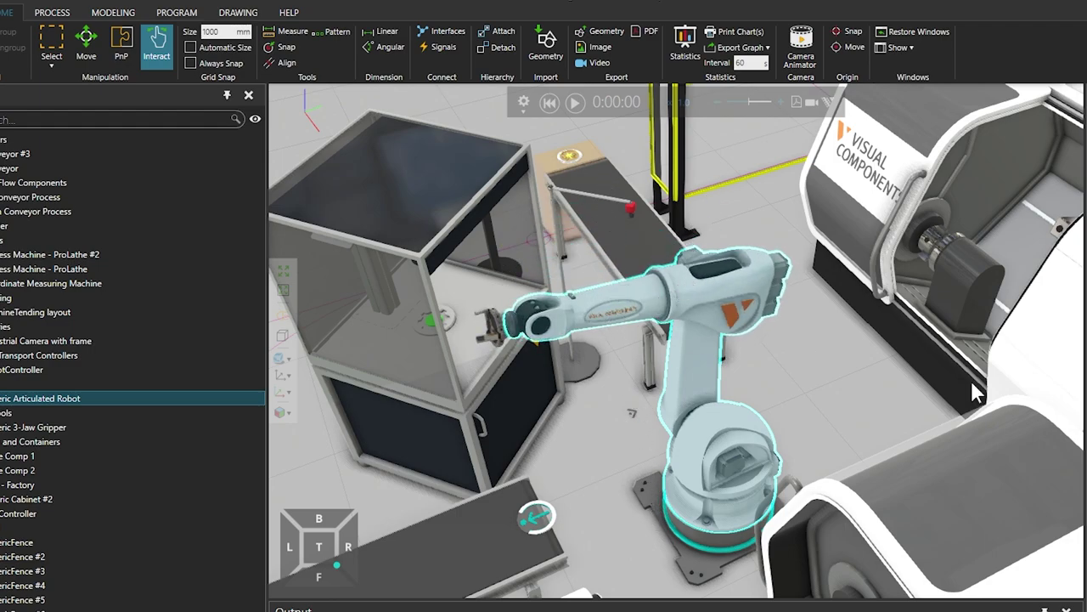
- Slide the door of the lathe beside the robot back and forth in Interact mode
right_click_drag(870, 293, 682, 419)
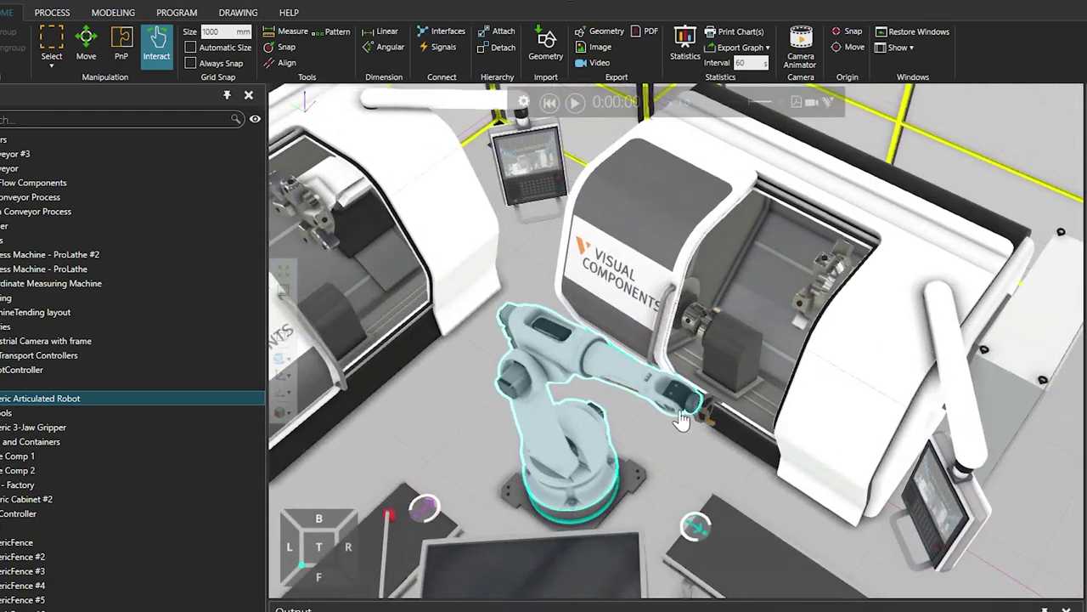
left_click(661, 306)
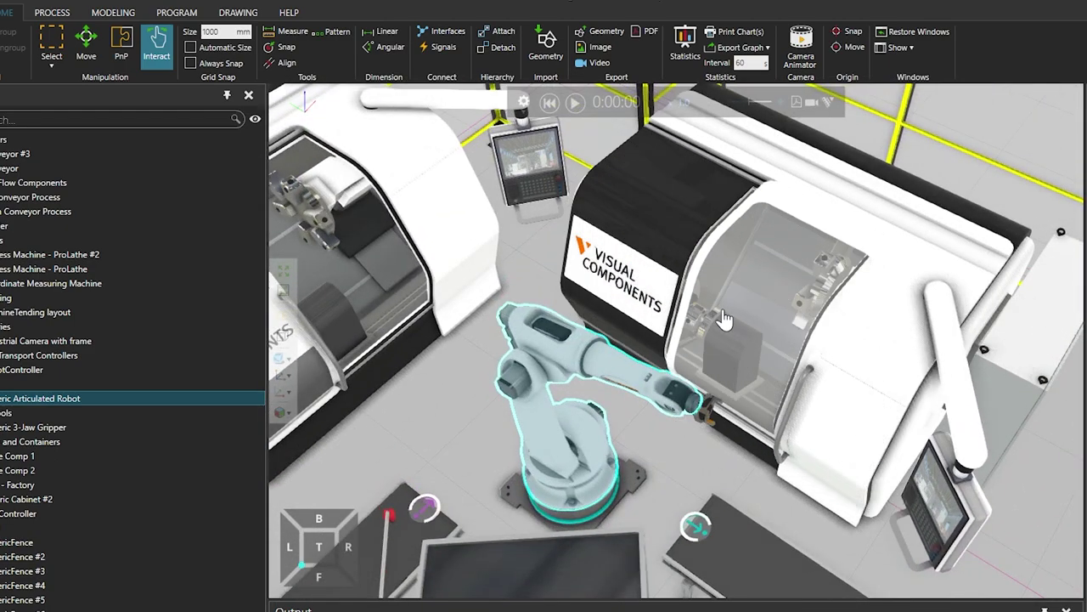
left_click(672, 417)
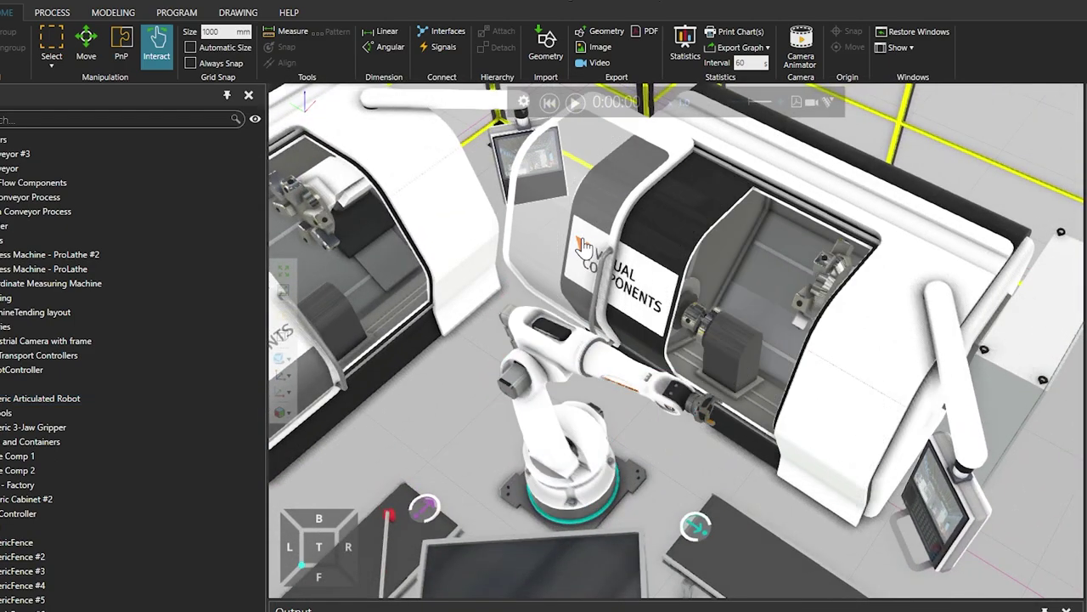
left_click_drag(832, 347, 740, 344)
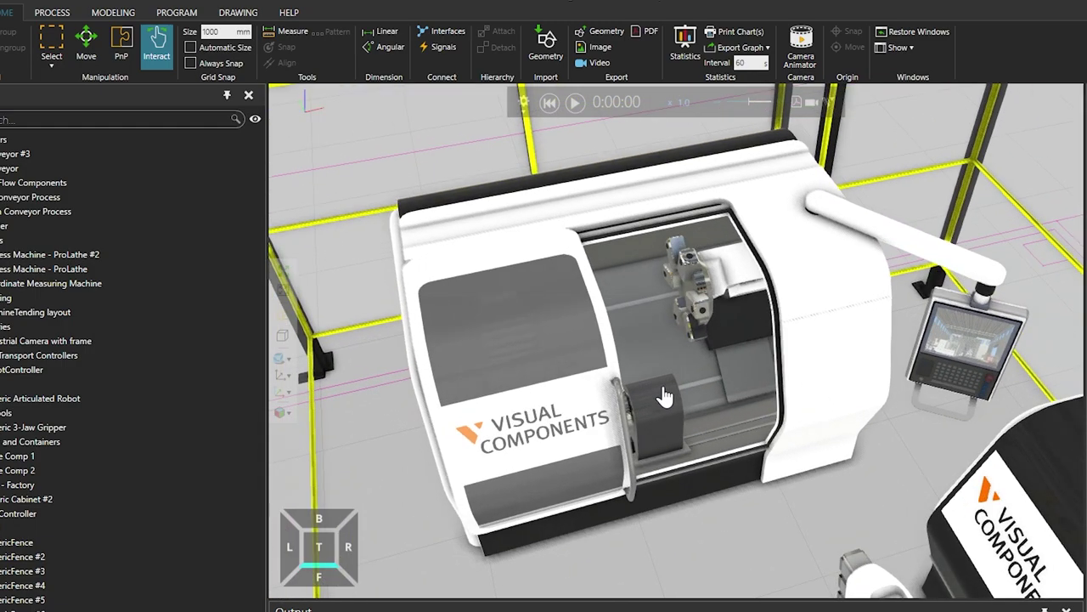
- Swing the other lathe's control panel arm and move its sliding parts in Interact mode
left_click_drag(960, 281, 746, 299)
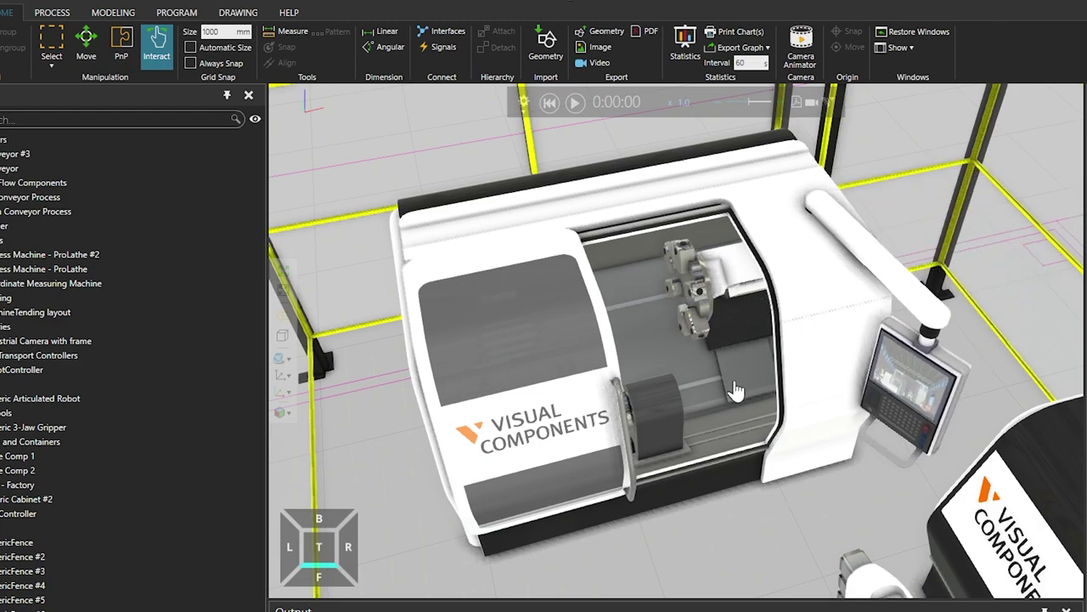
left_click_drag(665, 420, 743, 413)
left_click_drag(607, 399, 586, 405)
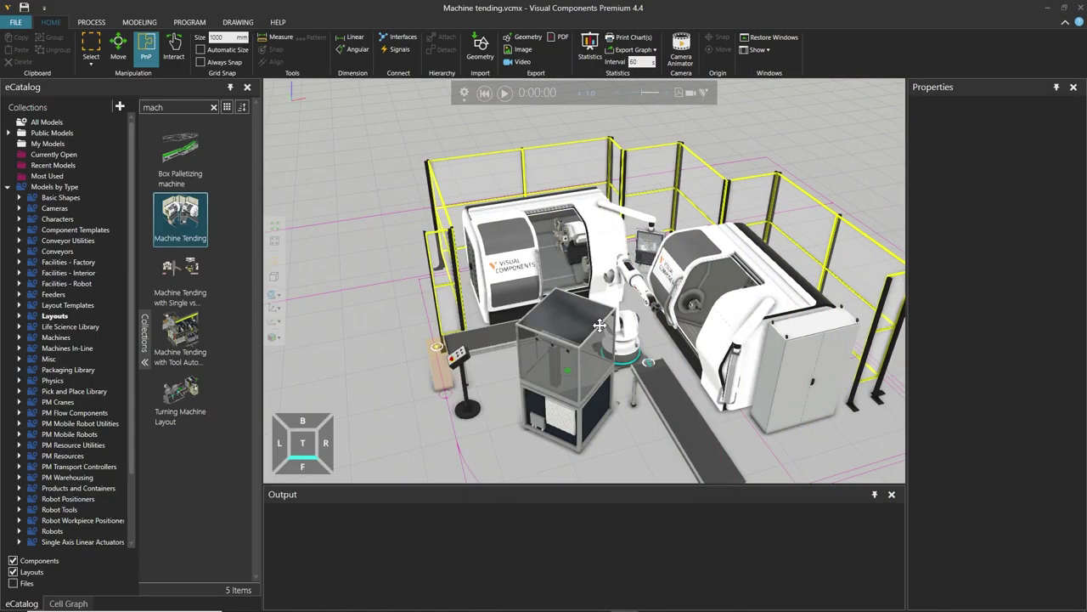
- Run the machine tending simulation at normal speed and reset it to the start
right_click_drag(475, 330, 619, 330)
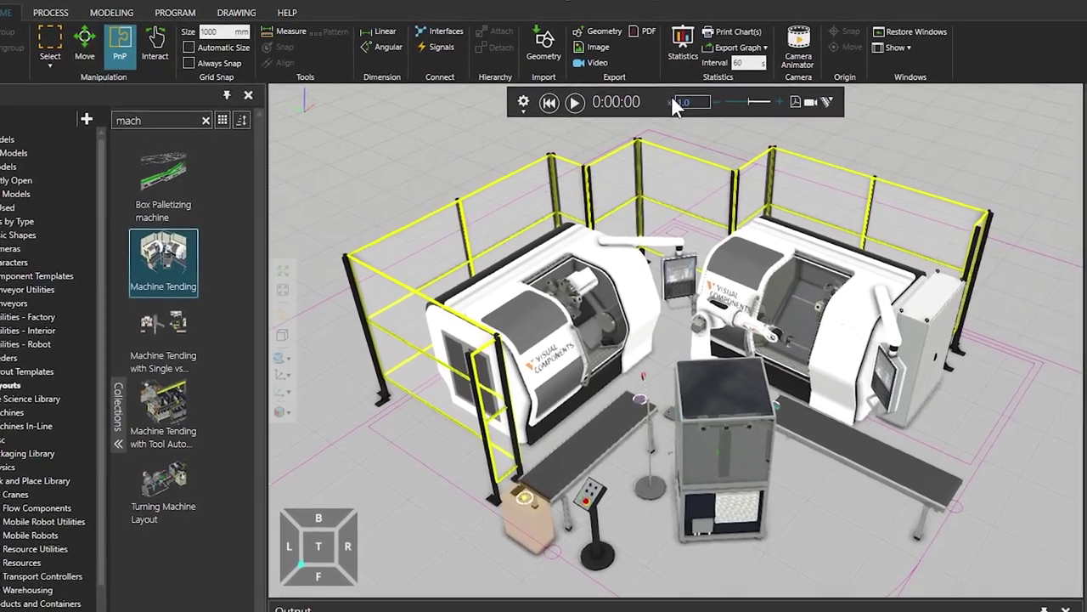
left_click(575, 103)
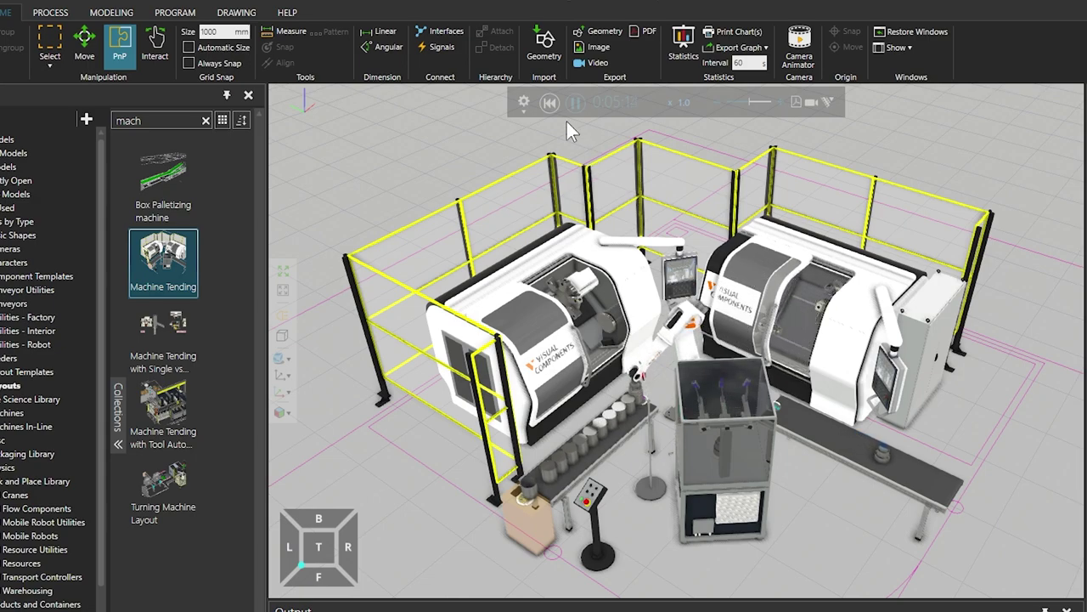
left_click(549, 103)
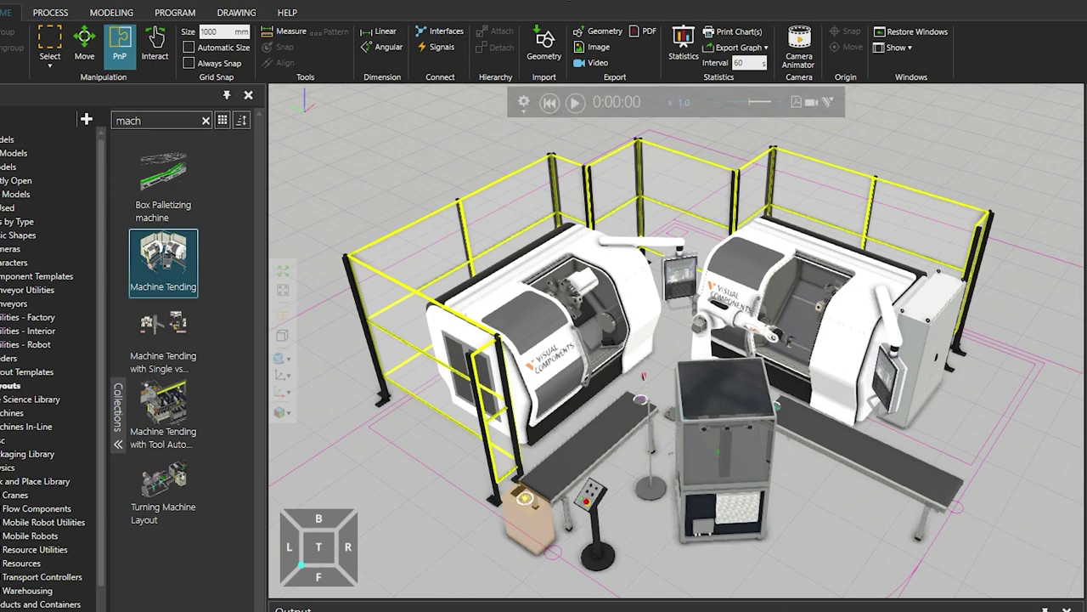
- Run the simulation at a speed of 4.4, reset it, and run it again while viewing the cell from different angles
left_click(576, 104)
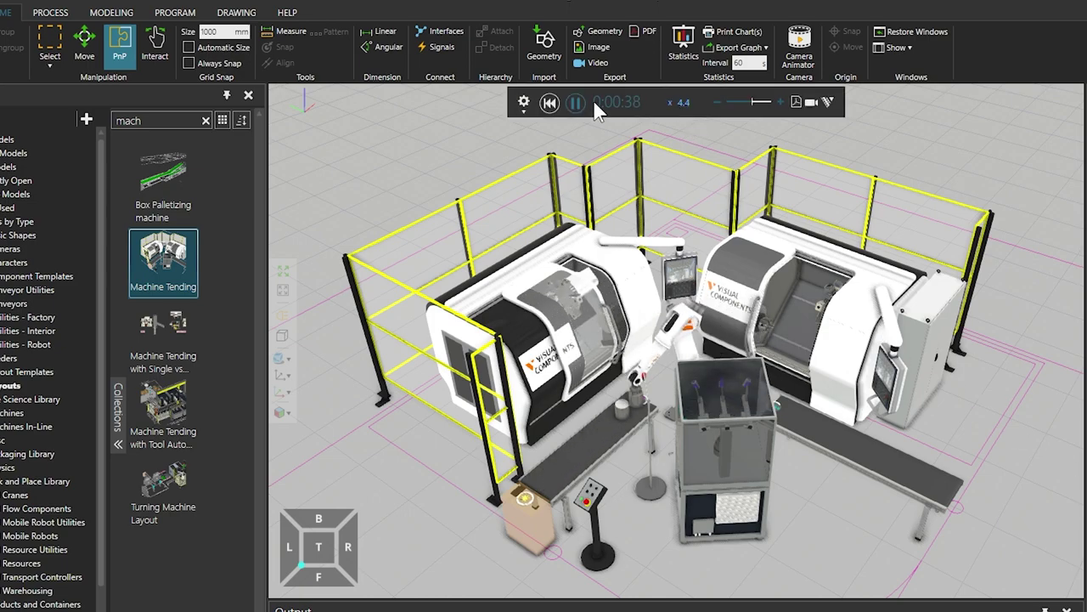
left_click(549, 103)
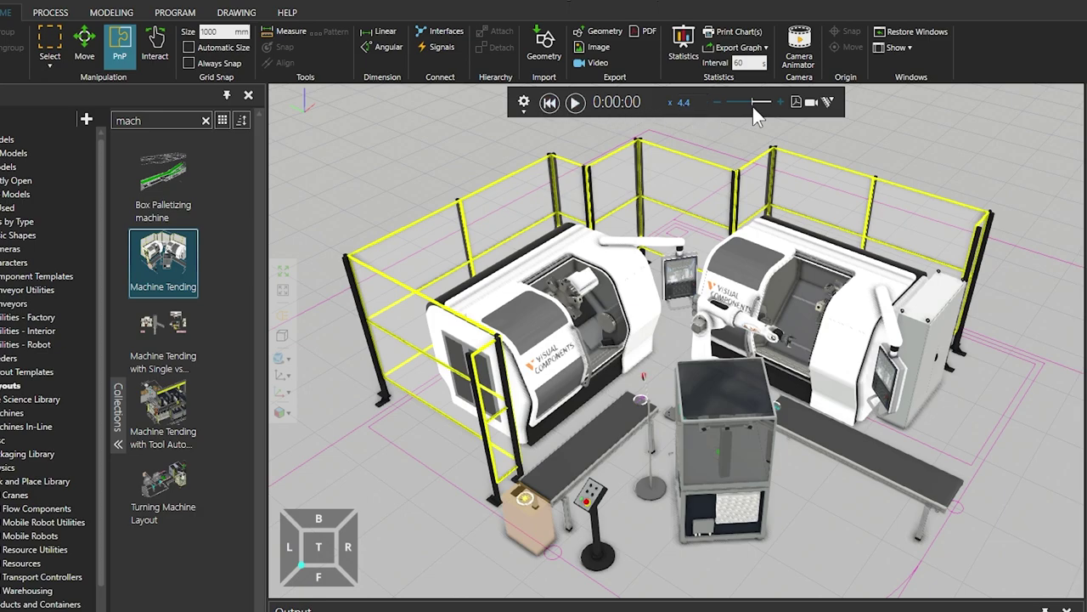
right_click_drag(762, 168, 774, 256)
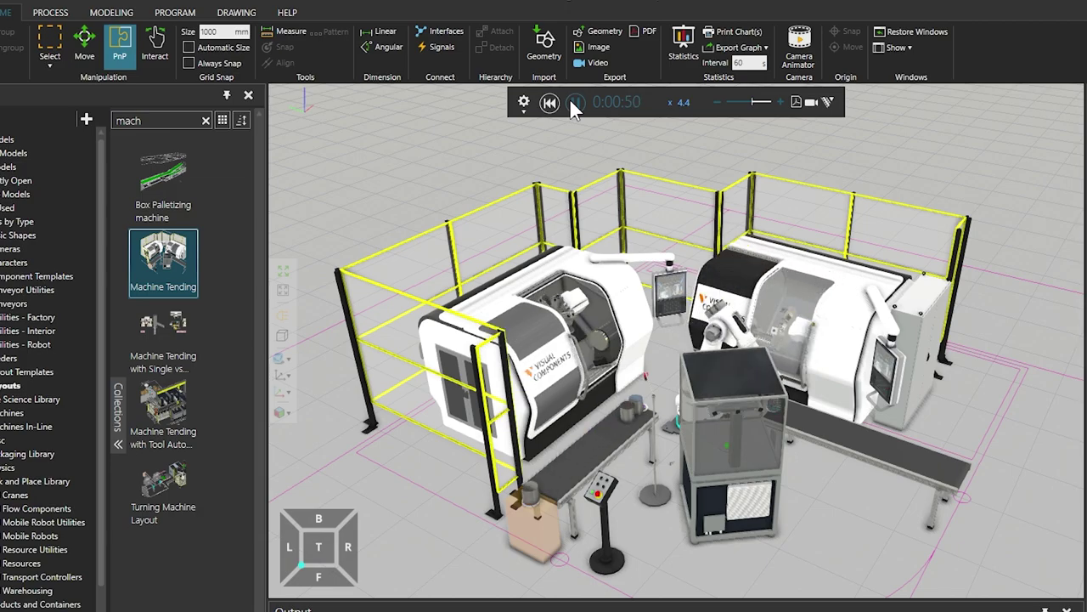
right_click_drag(694, 169, 680, 284)
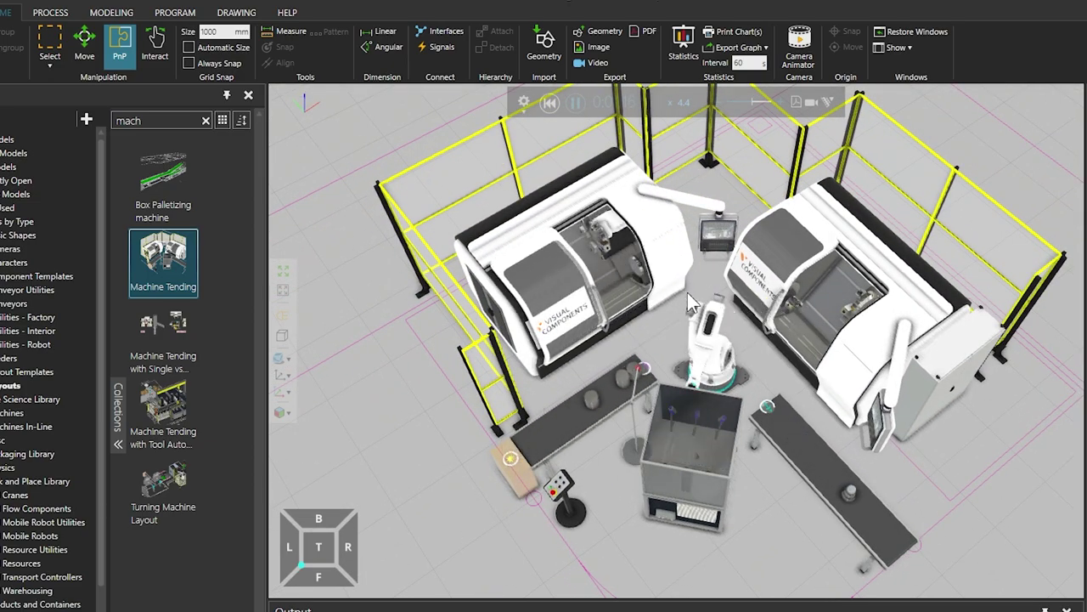
- Vary the running simulation's speed up to 4.4, return it to 1.0 and reset the simulation
left_click(750, 101)
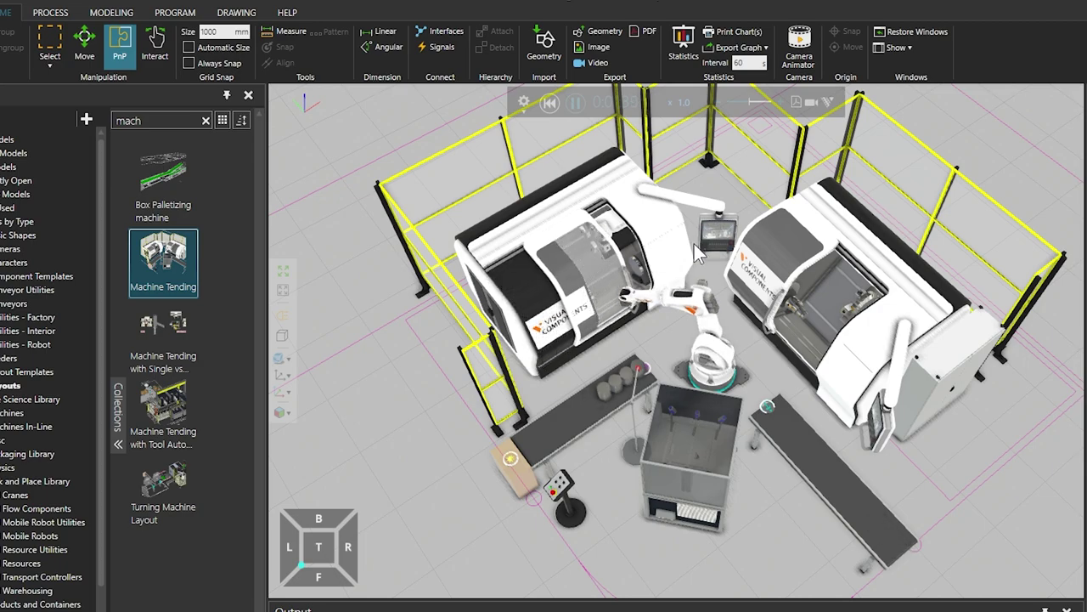
left_click(783, 102)
scroll(782, 103, "up", 5)
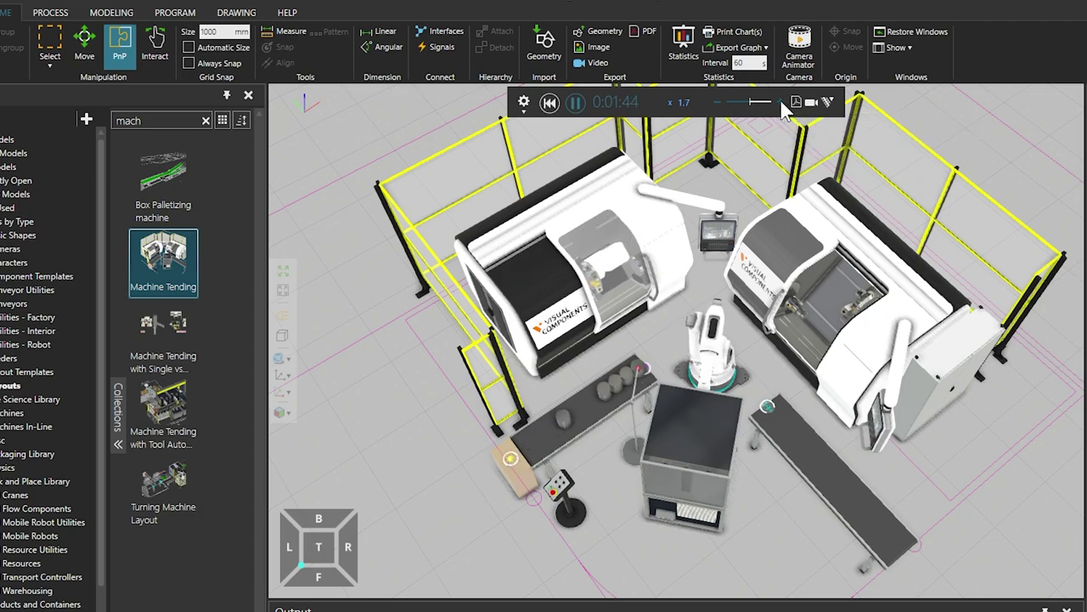
scroll(782, 103, "up", 5)
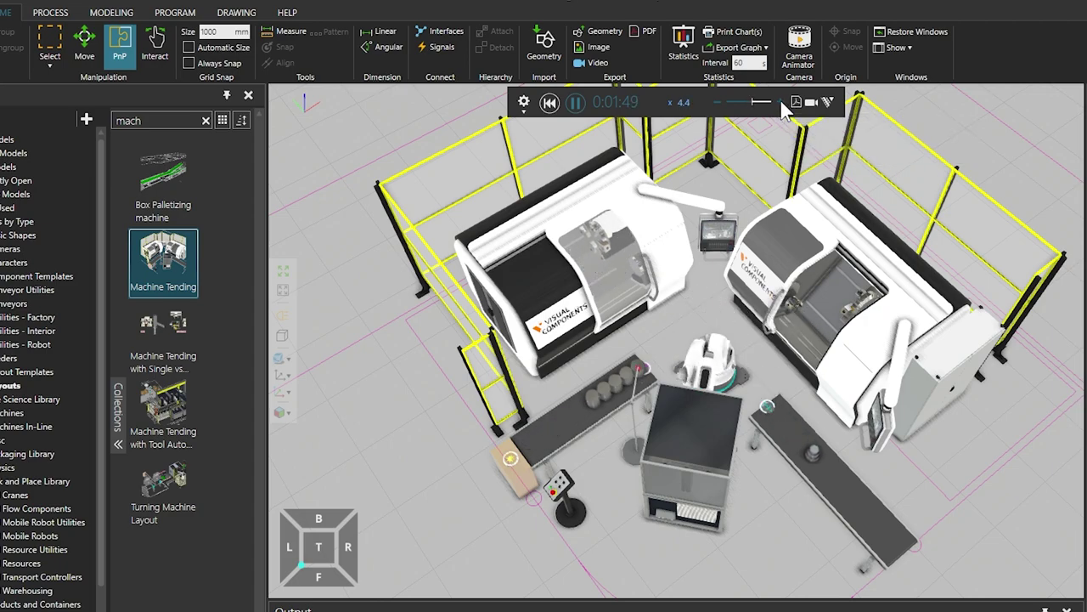
left_click(752, 100)
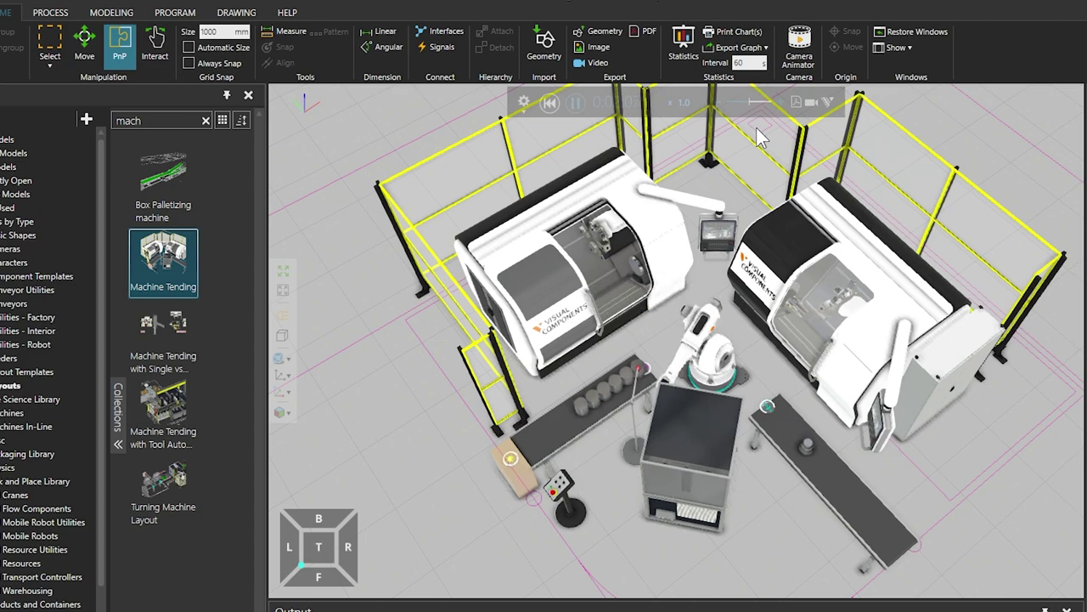
left_click(550, 104)
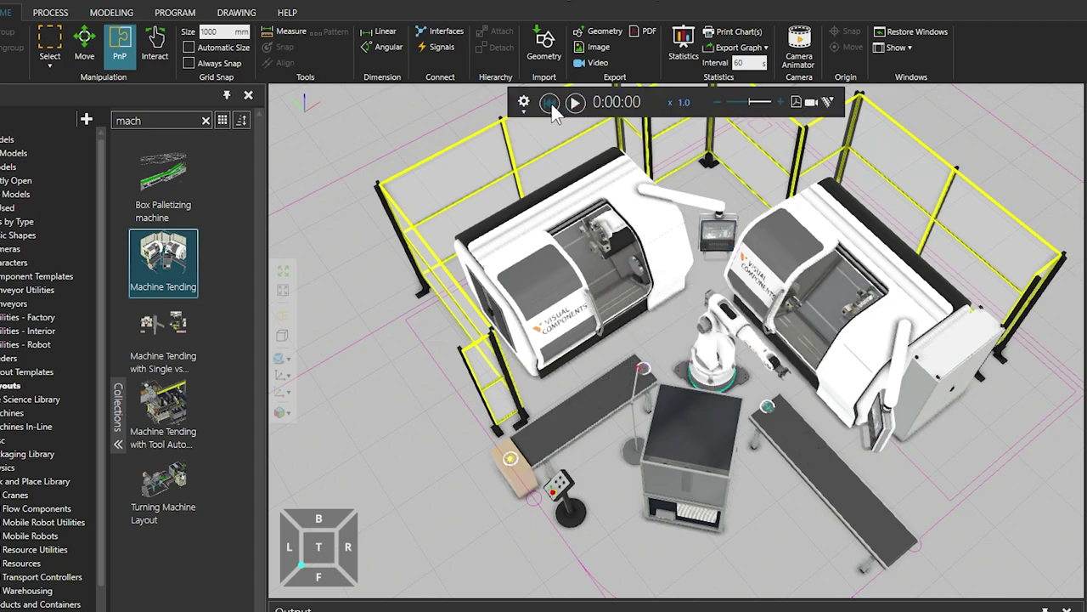
mouse_move(662, 265)
right_mouse_down()
mouse_move(695, 258)
mouse_move(680, 276)
right_mouse_up()
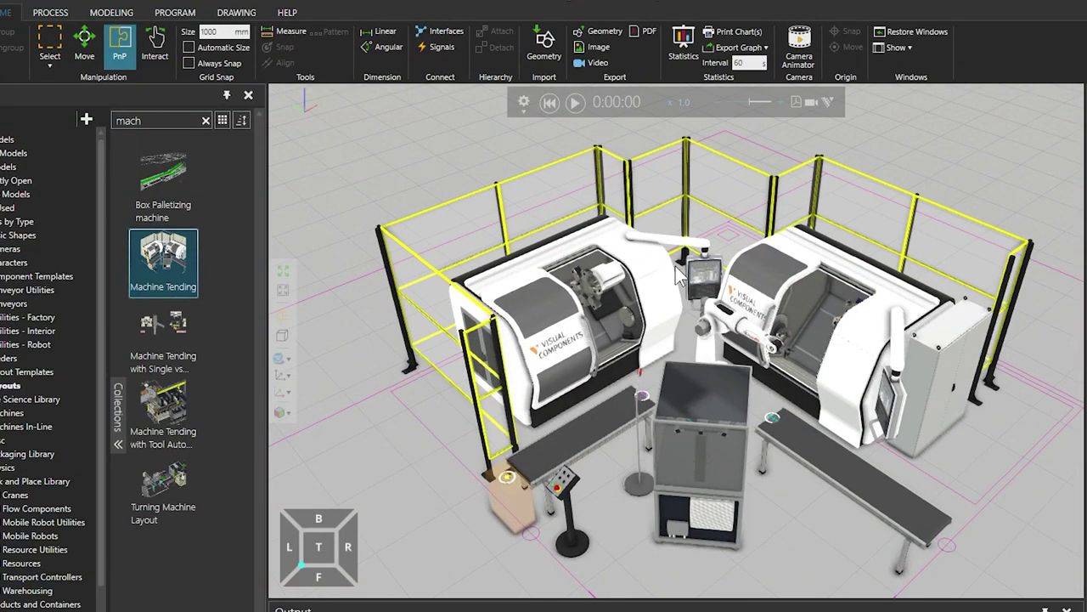
mouse_move(677, 273)
right_mouse_down()
mouse_move(644, 263)
mouse_move(690, 275)
mouse_move(697, 257)
mouse_move(685, 271)
right_mouse_up()
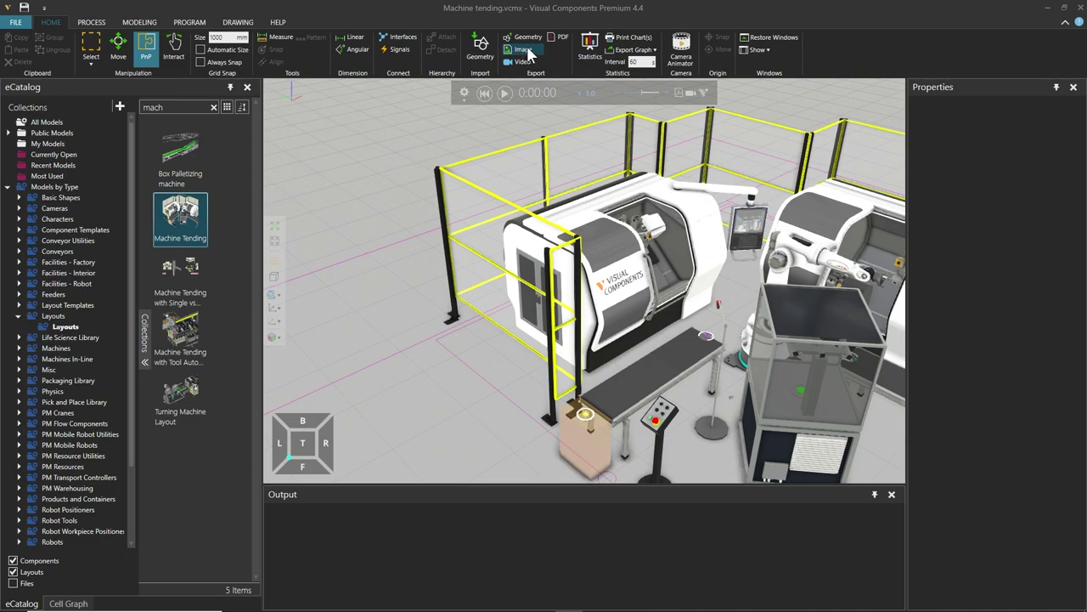
- Start an image export and frame the whole machine tending cell inside the export preview frame
scroll(610, 252, "up", 3)
right_click_drag(618, 256, 646, 276)
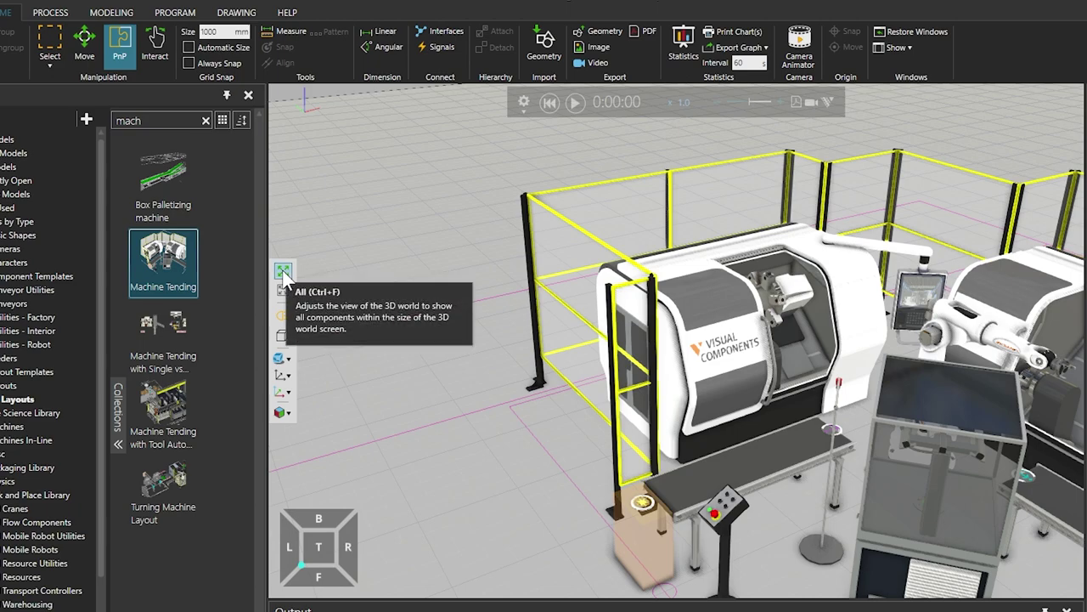
left_click(283, 272)
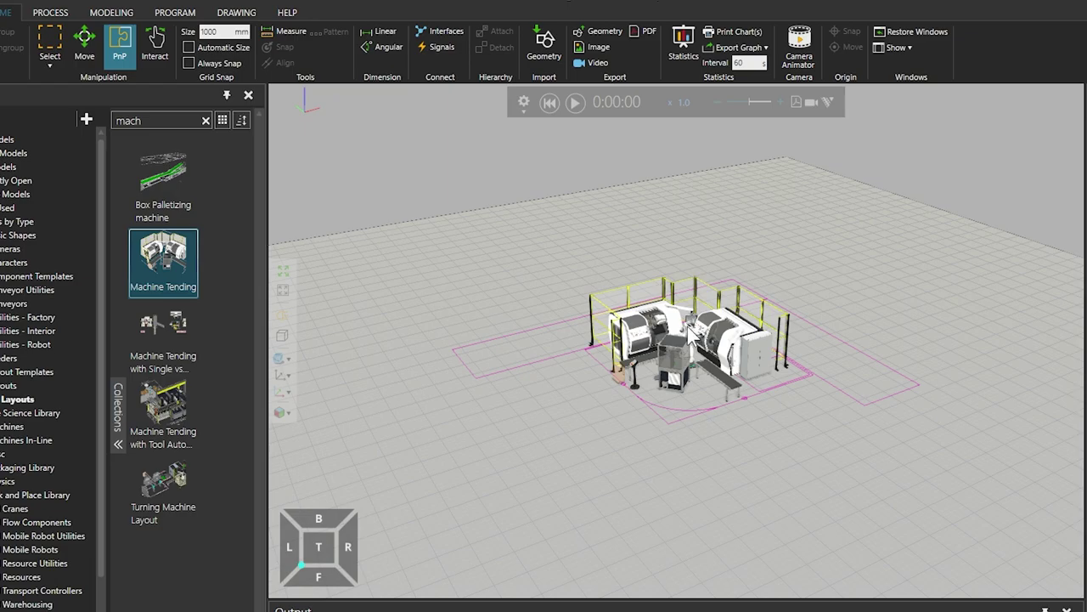
scroll(692, 334, "up", 5)
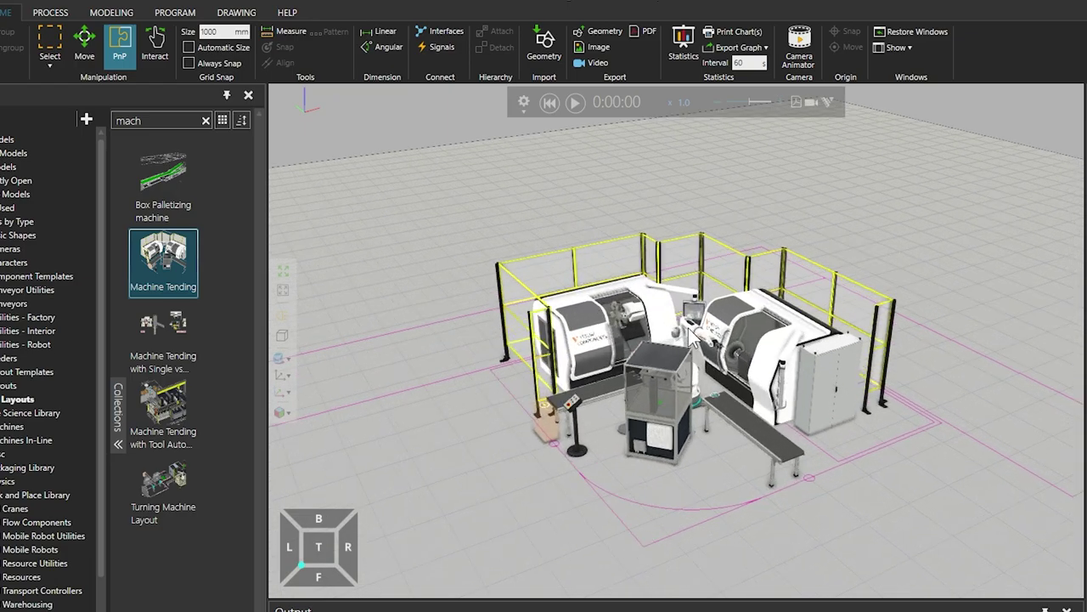
scroll(694, 336, "up", 5)
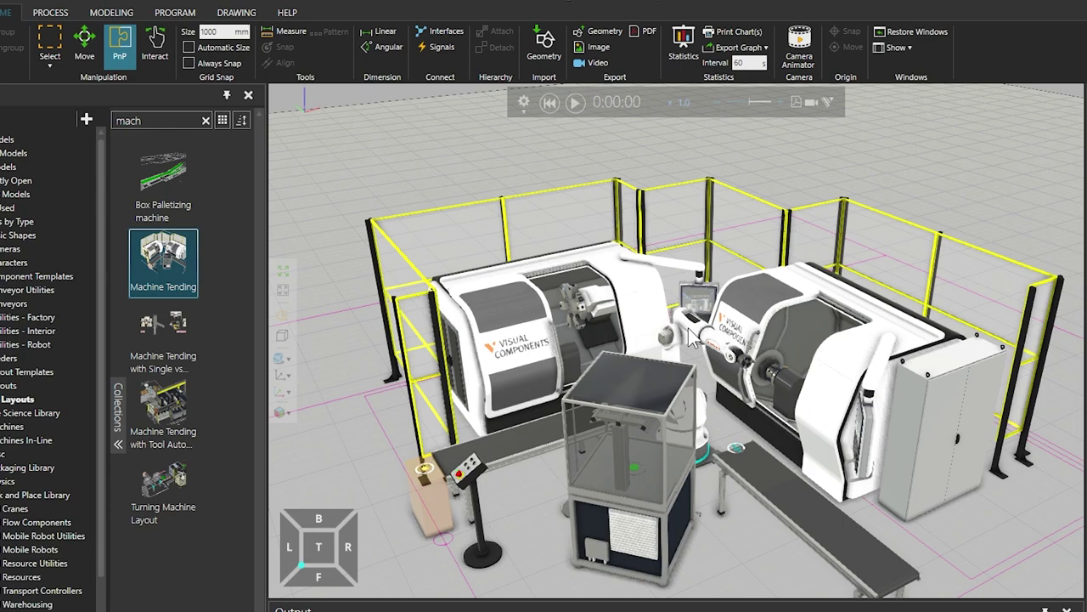
scroll(692, 335, "up", 3)
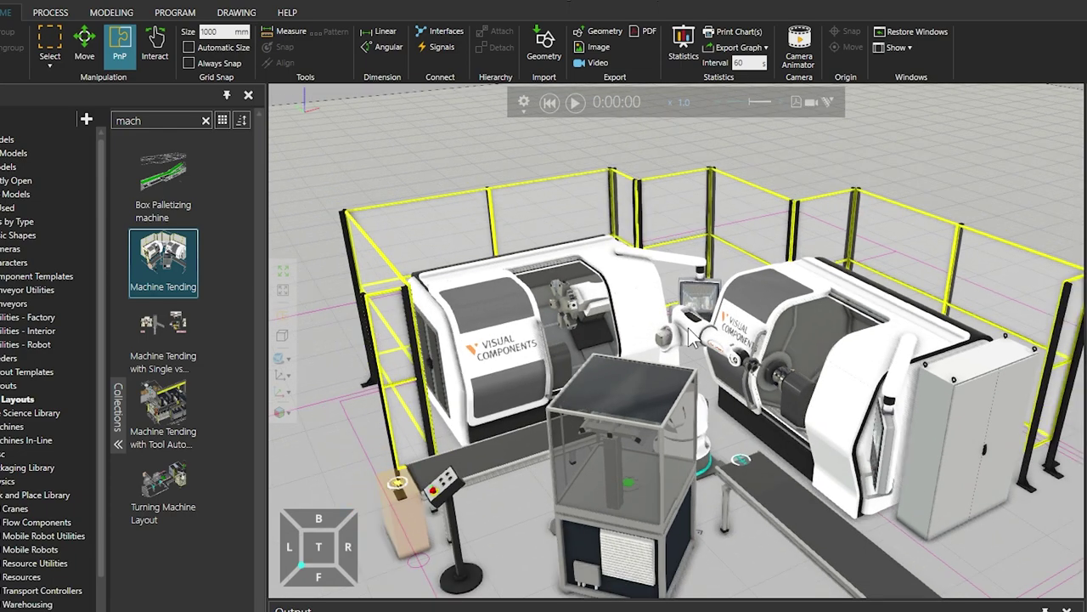
scroll(692, 338, "down", 2)
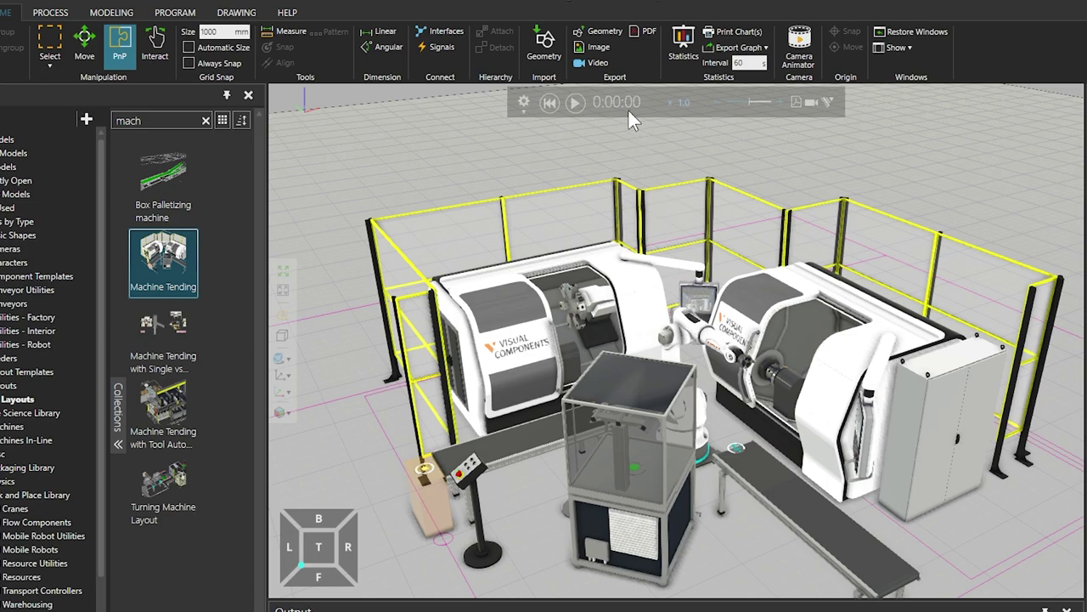
left_click(588, 45)
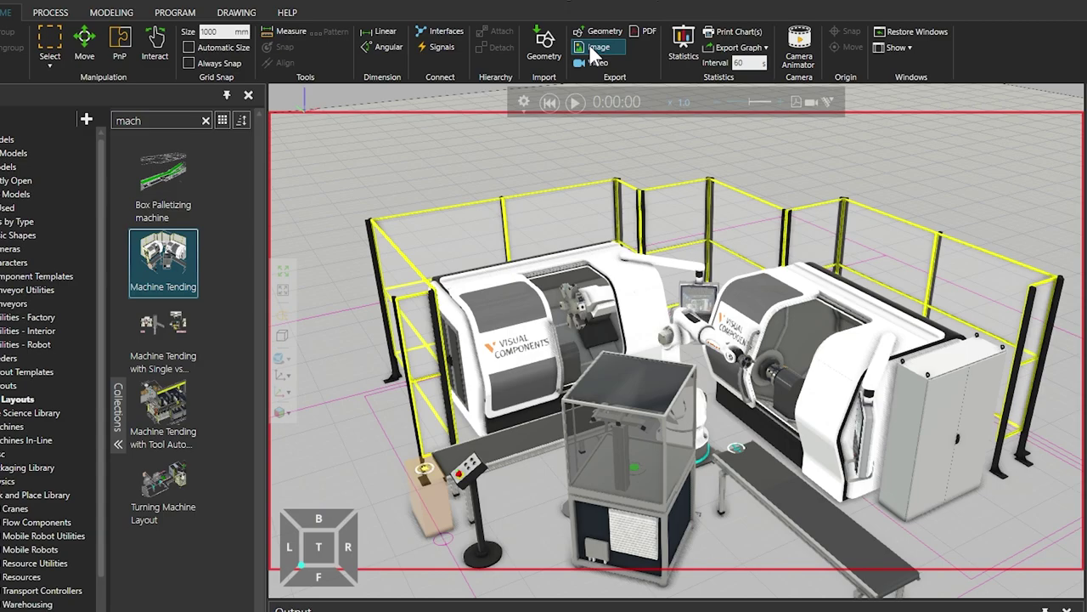
right_click_drag(652, 322, 654, 314)
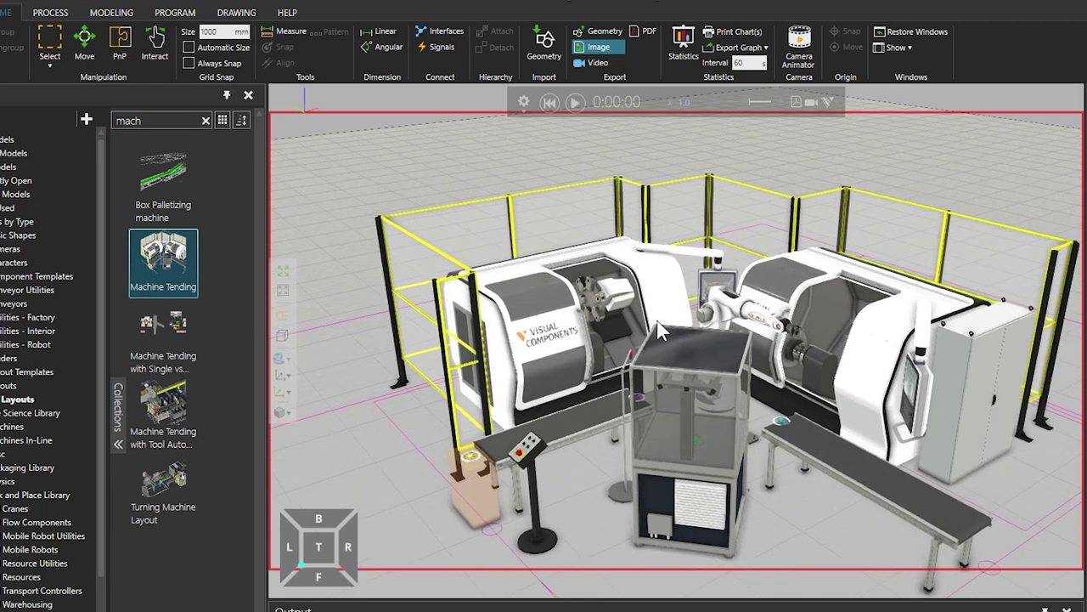
right_click_drag(658, 324, 631, 330, "ctrl")
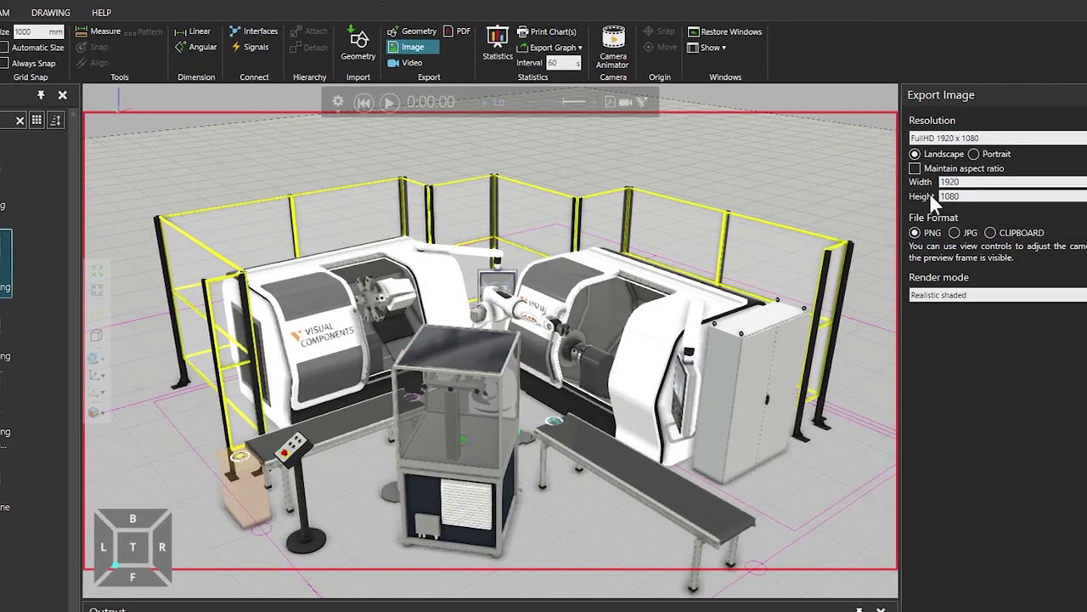
- Export the framed cell as a FullHD 1920 x 1080 landscape PNG image in Realistic shaded render mode
left_click(1070, 137)
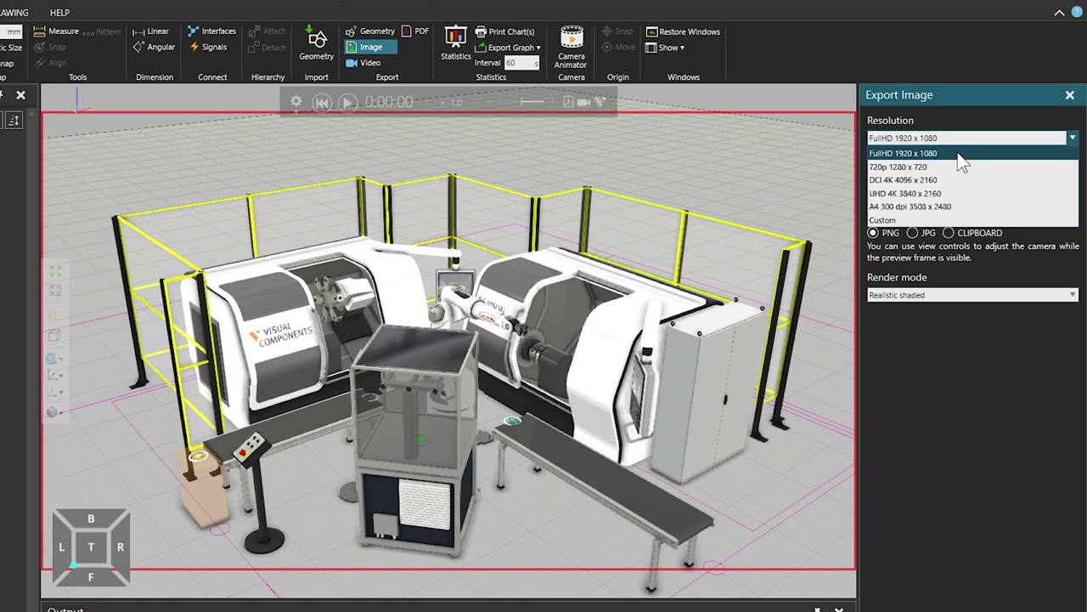
left_click(916, 137)
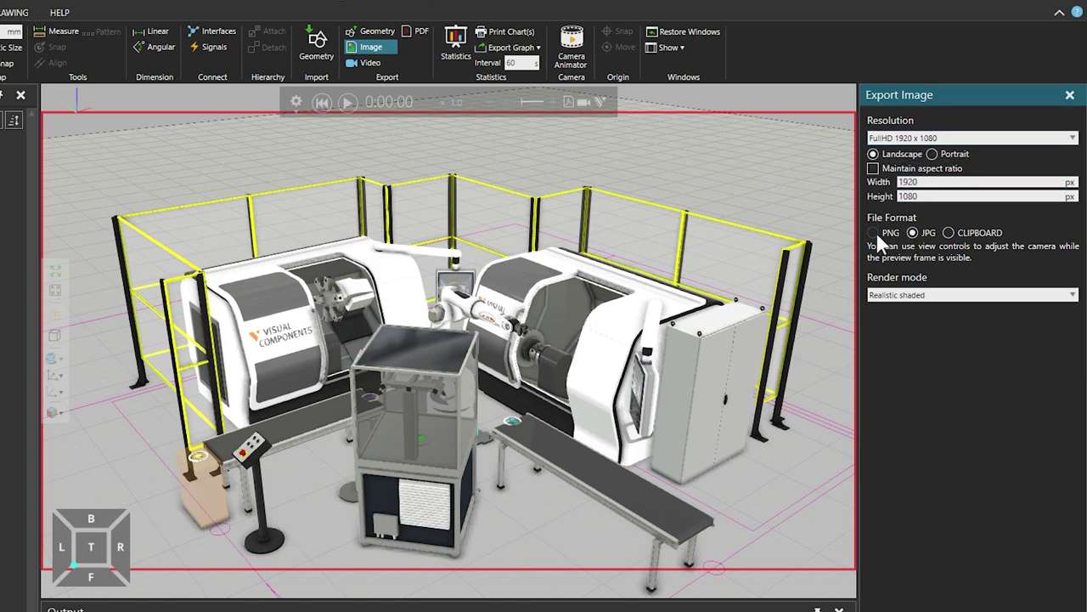
left_click(1074, 296)
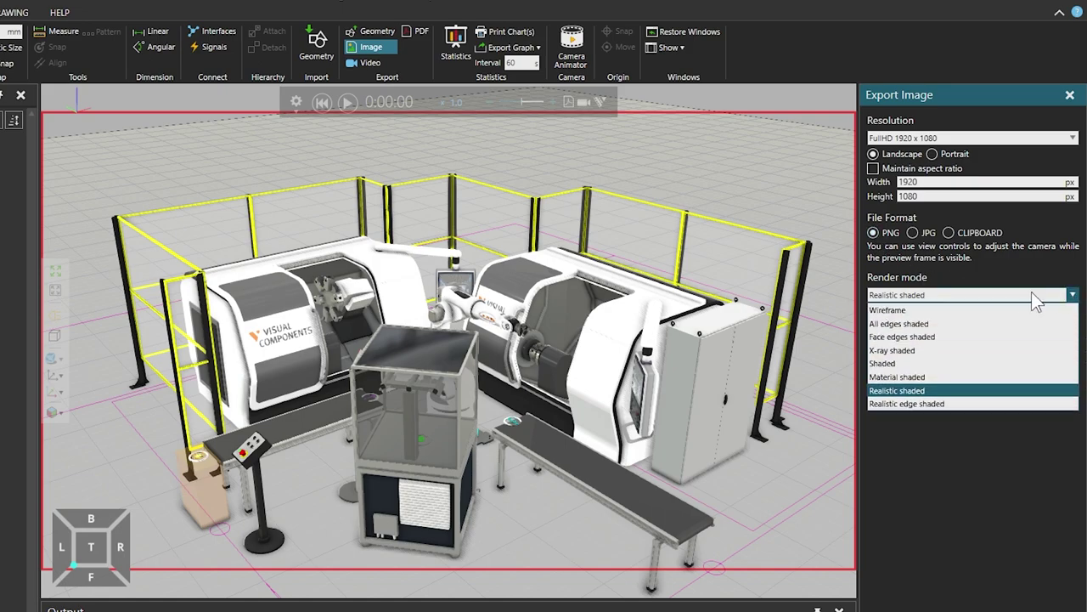
left_click(932, 391)
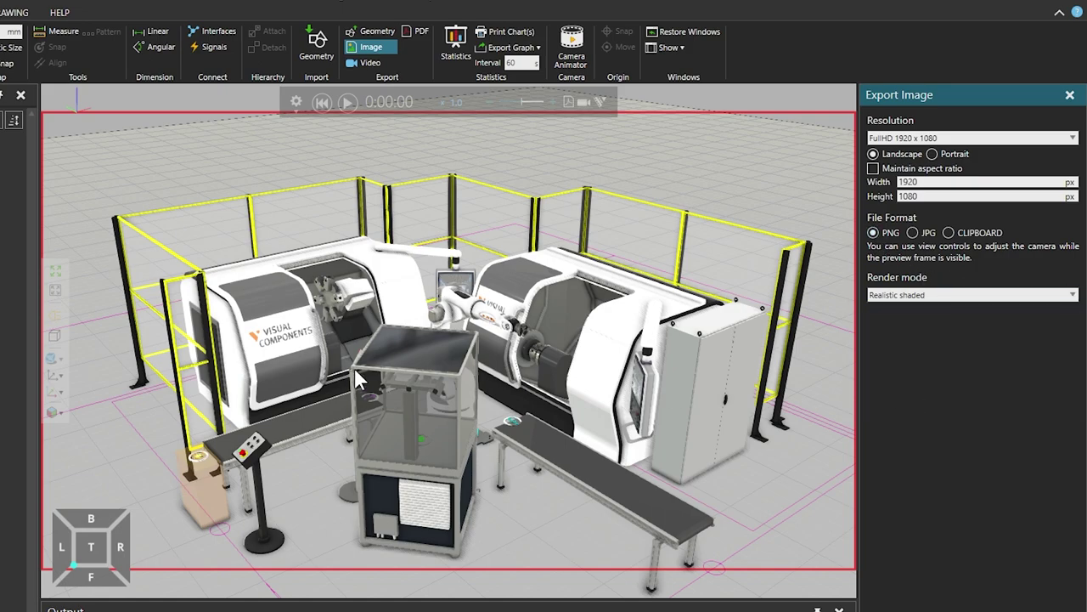
scroll(426, 359, "down", 2)
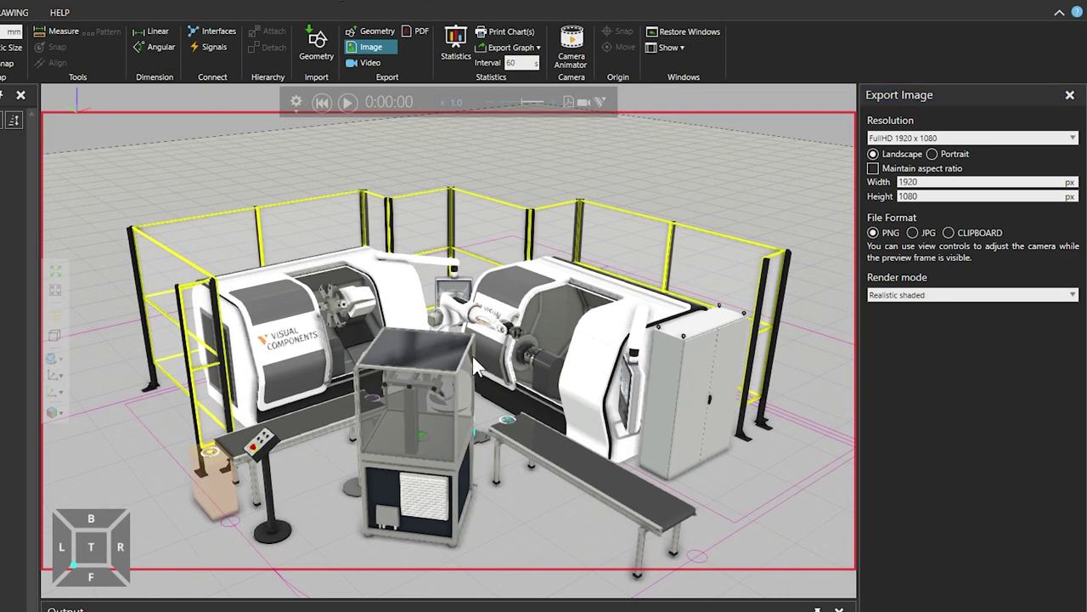
scroll(470, 339, "up", 3)
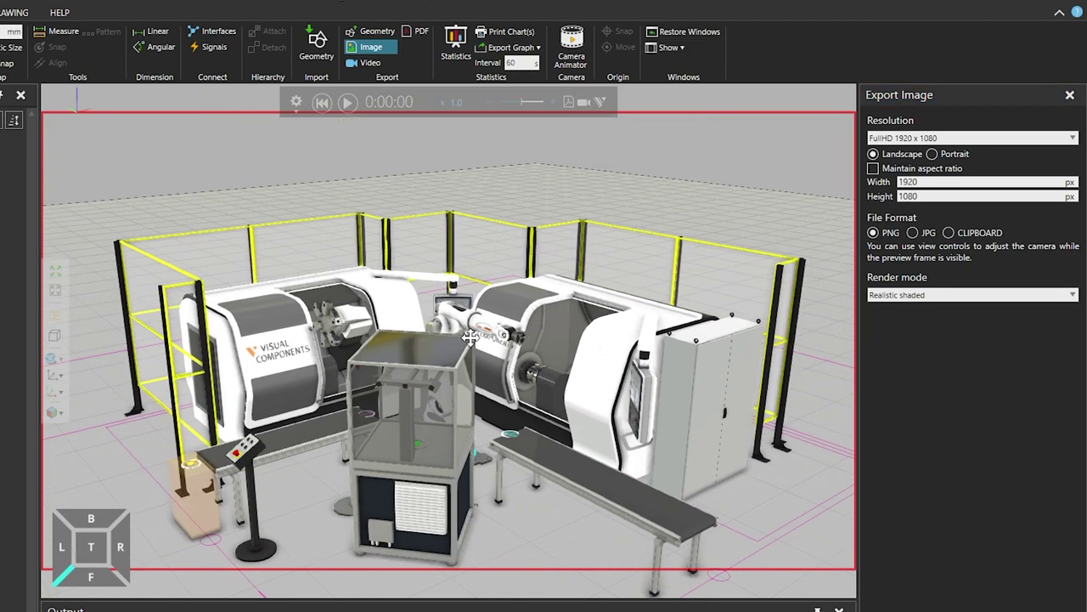
scroll(470, 348, "down", 2)
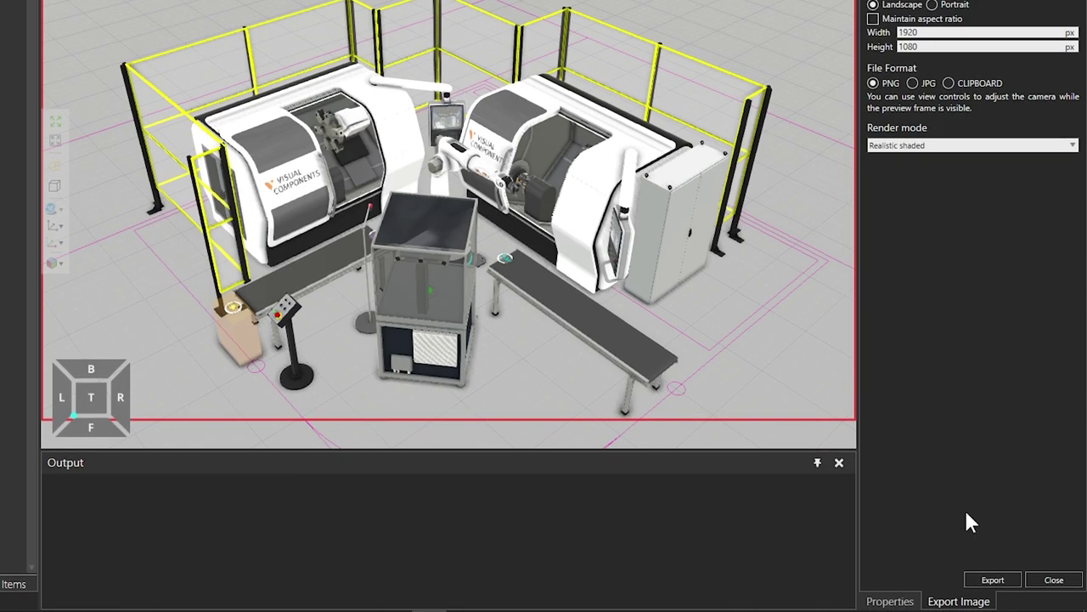
left_click(996, 582)
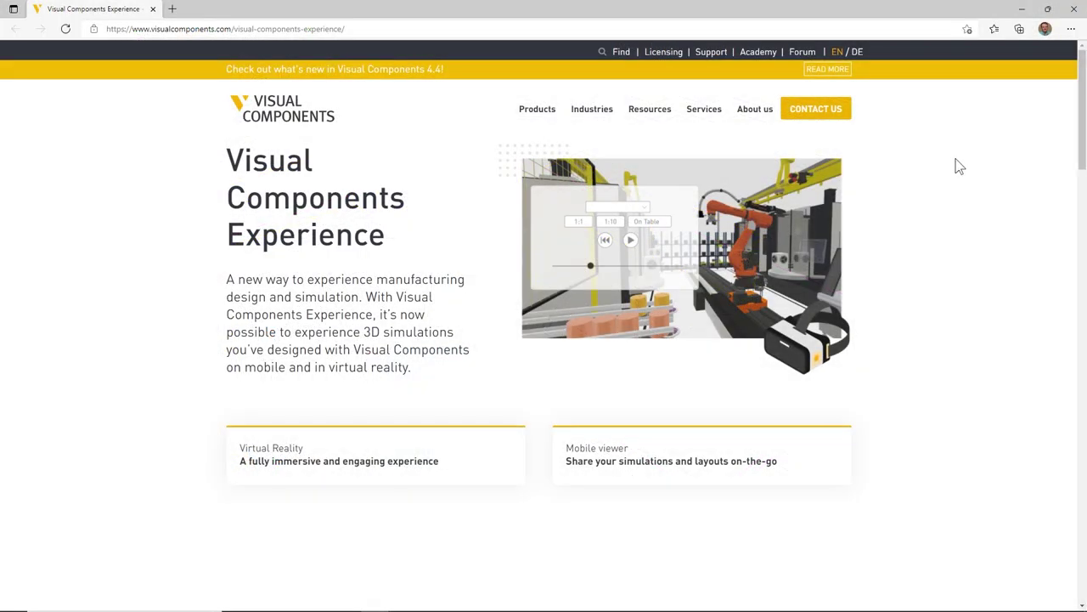
- Switch to the browser and examine the Visual Components Experience page for the Virtual Reality installer and the Mobile Viewer
scroll(956, 163, "down", 4)
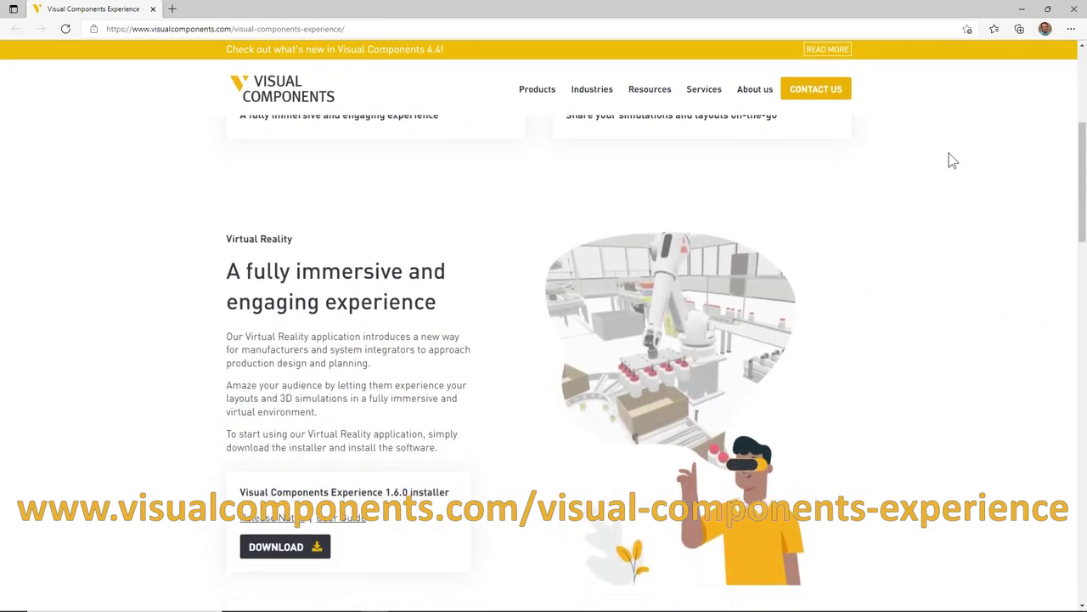
scroll(952, 160, "down", 2)
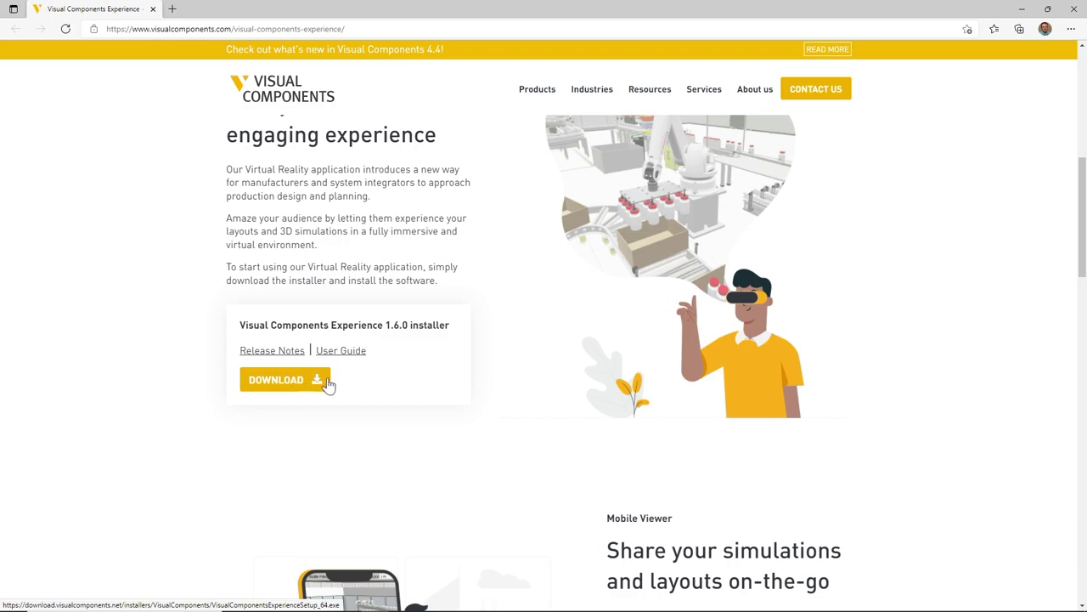
scroll(601, 378, "down", 4)
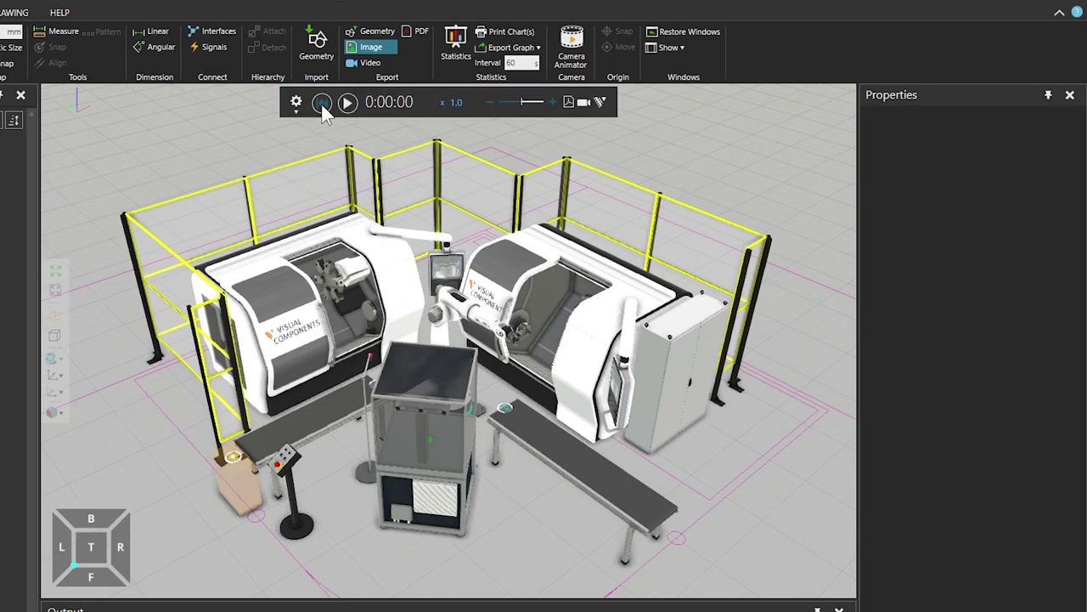
- Record the simulation as a 25 fps animation saved as Machine tending.vcax in Downloads, and close the animation export
left_click(602, 100)
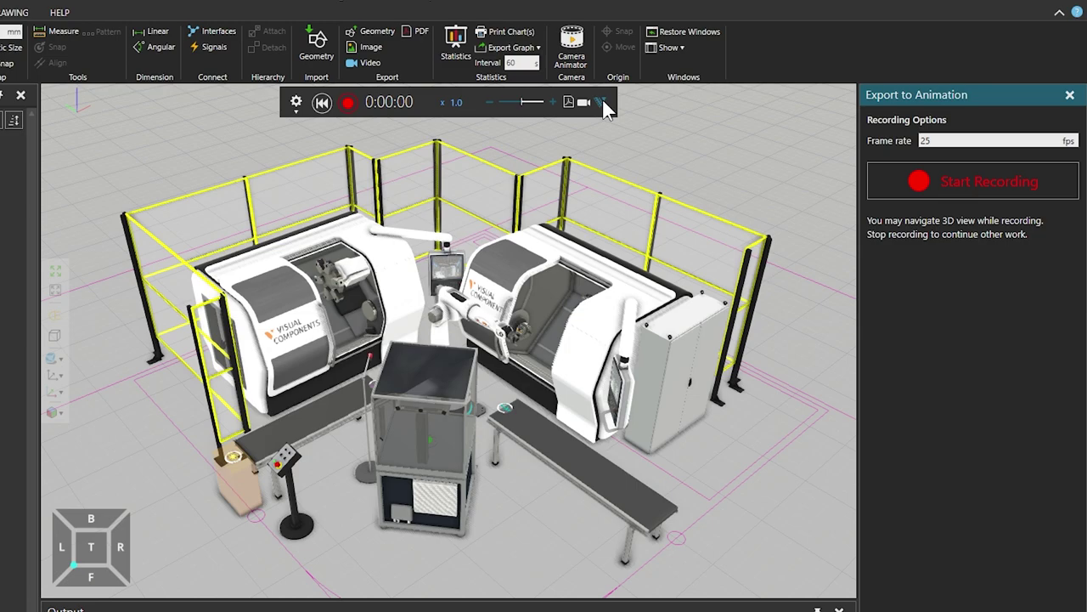
left_click(994, 176)
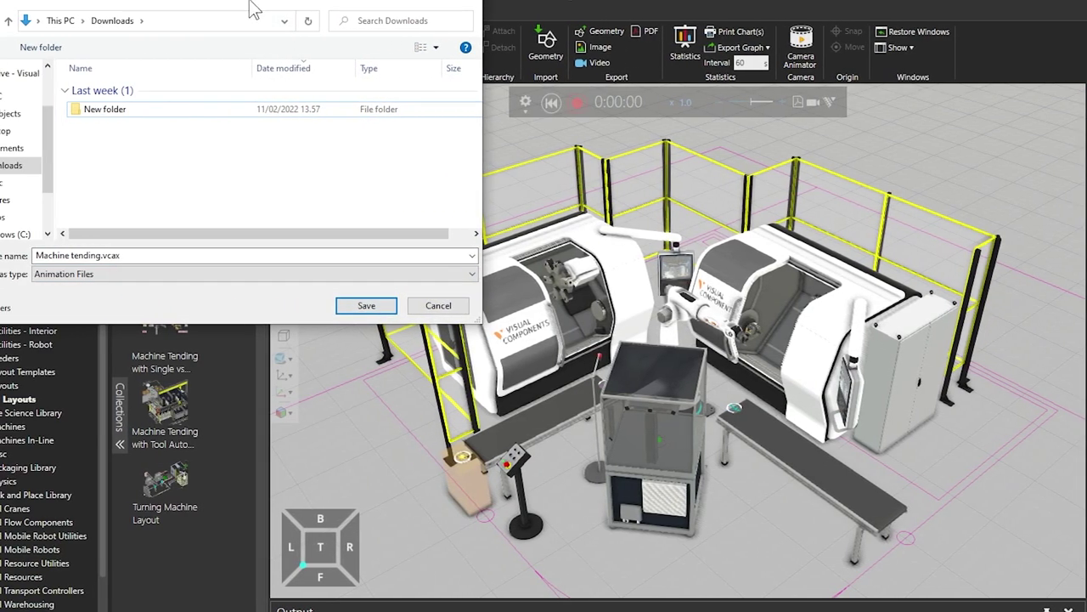
left_click_drag(253, 9, 344, 77)
left_click(472, 386)
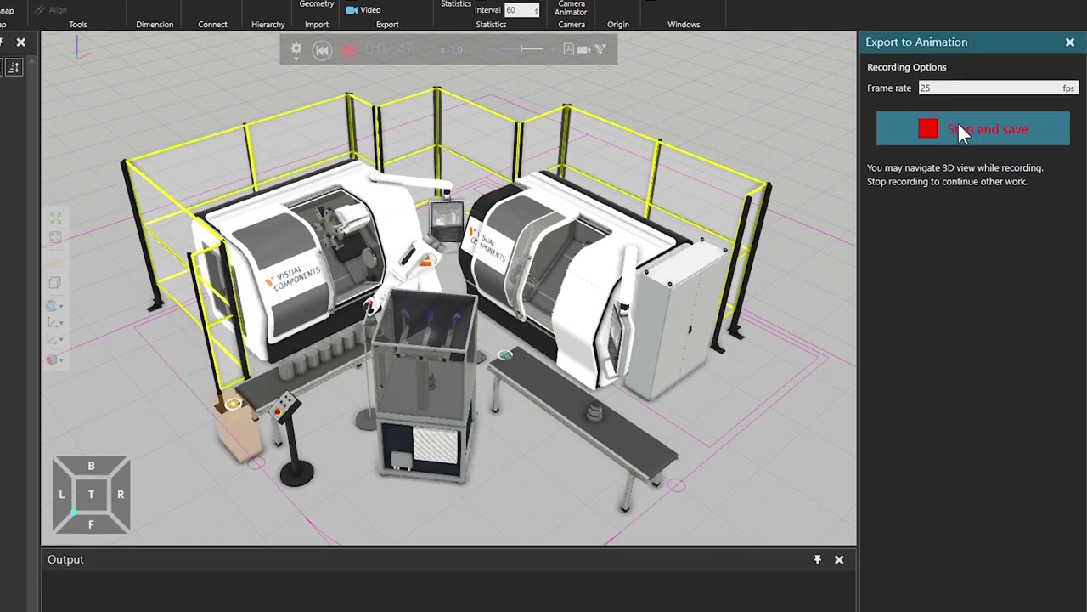
left_click(958, 129)
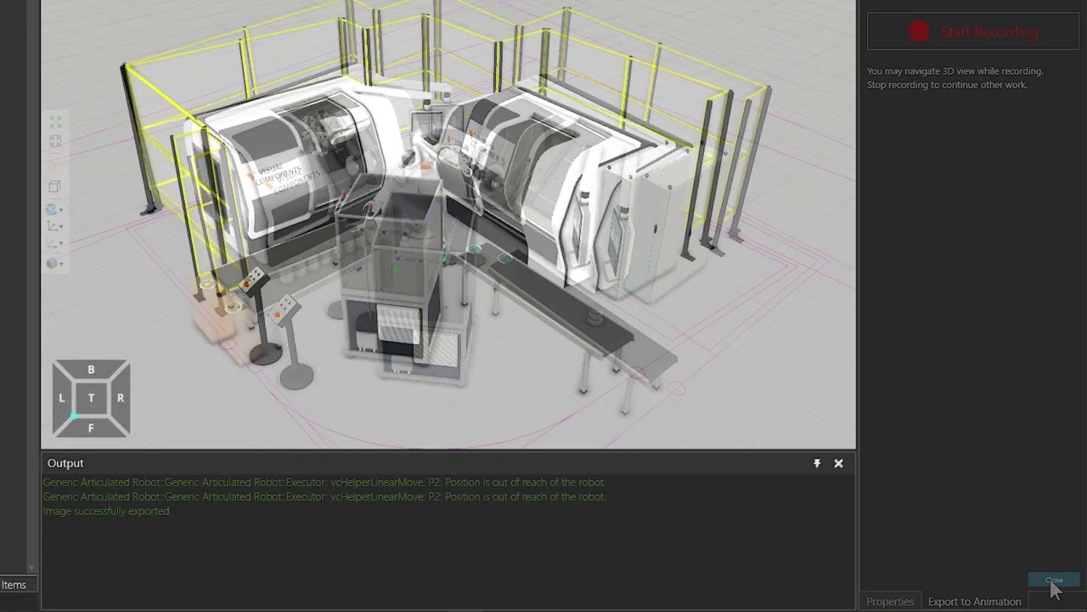
left_click(1054, 581)
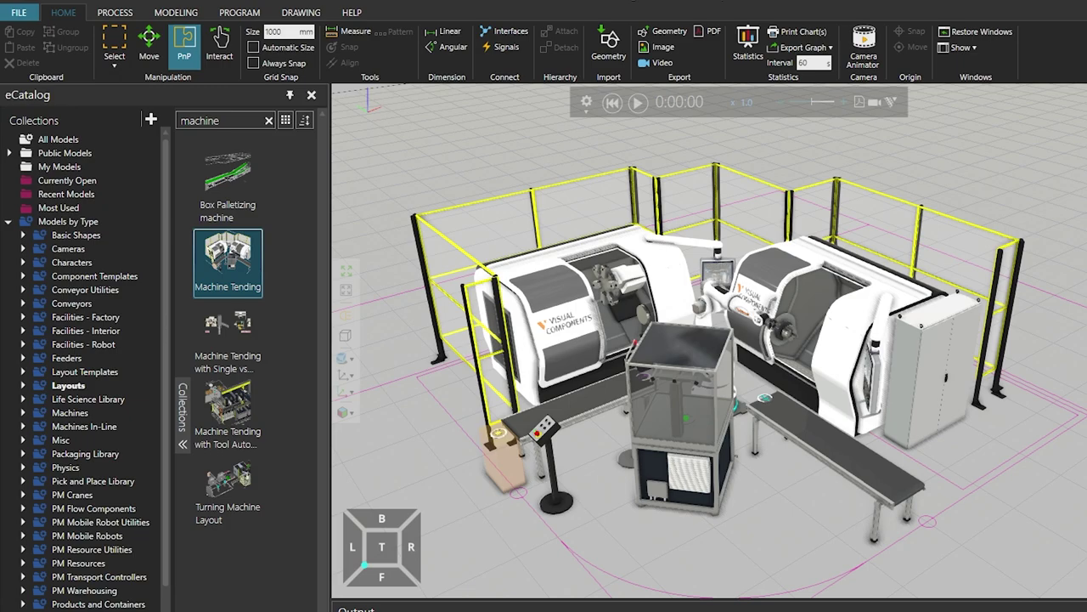
- Clear the existing 2D drawing of the layout and import Drawing Template A3 as the new sheet
left_click(299, 13)
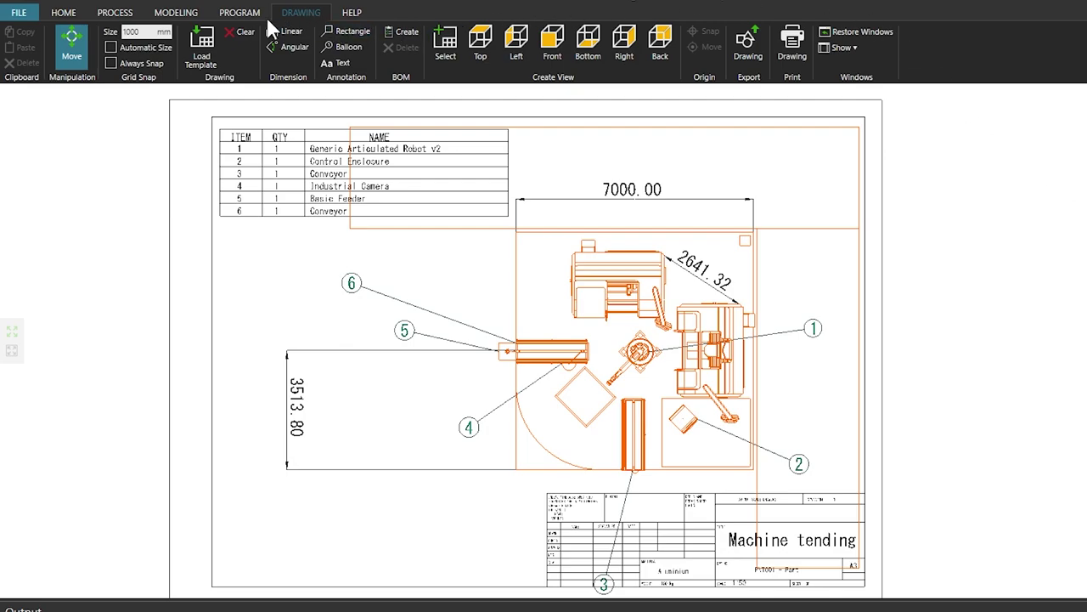
left_click(244, 34)
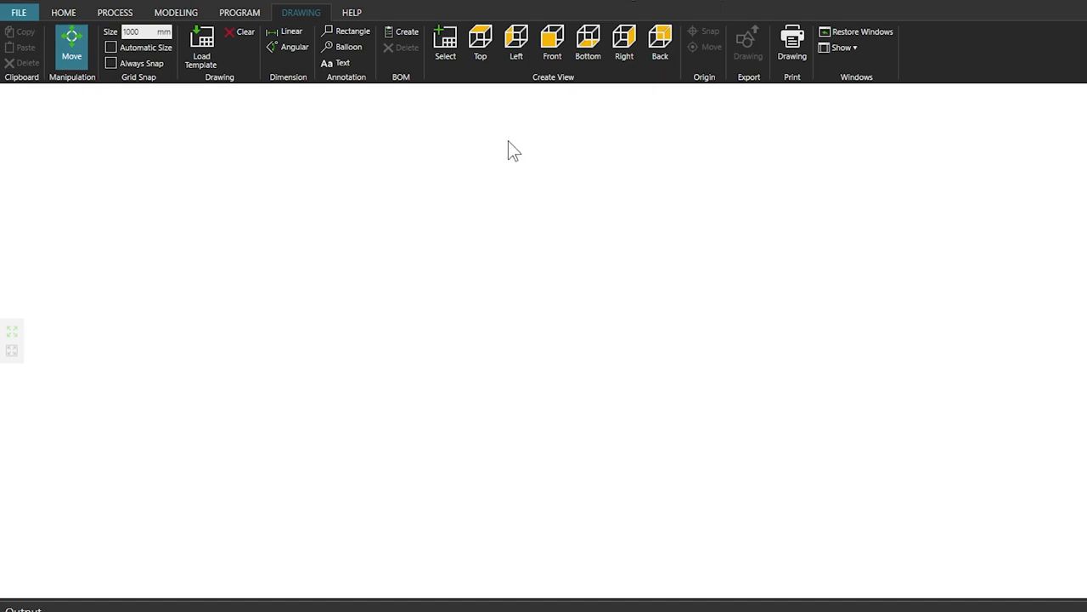
left_click(201, 47)
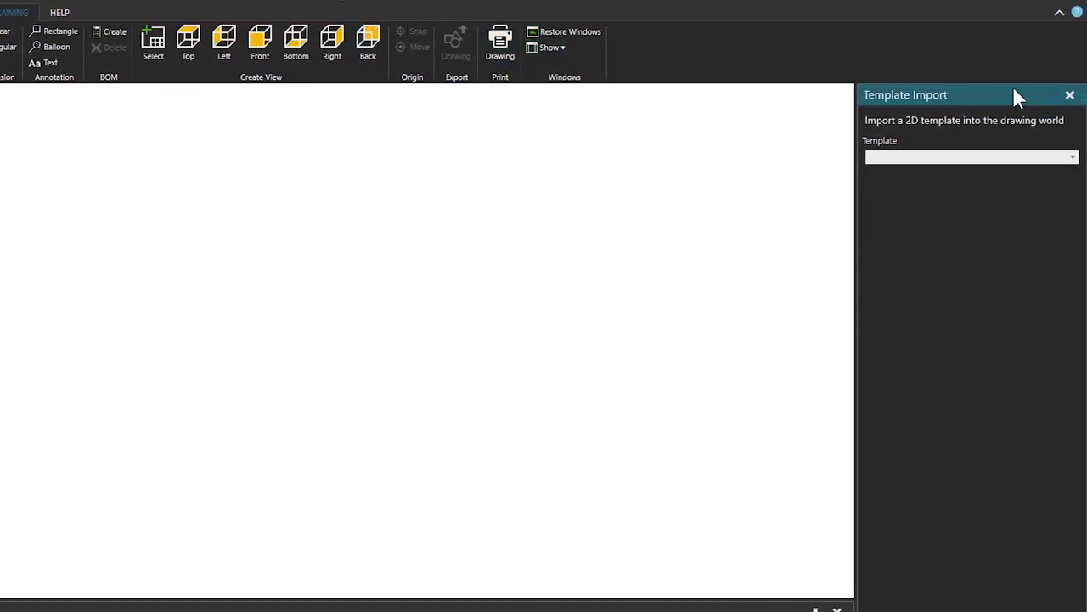
left_click(1073, 159)
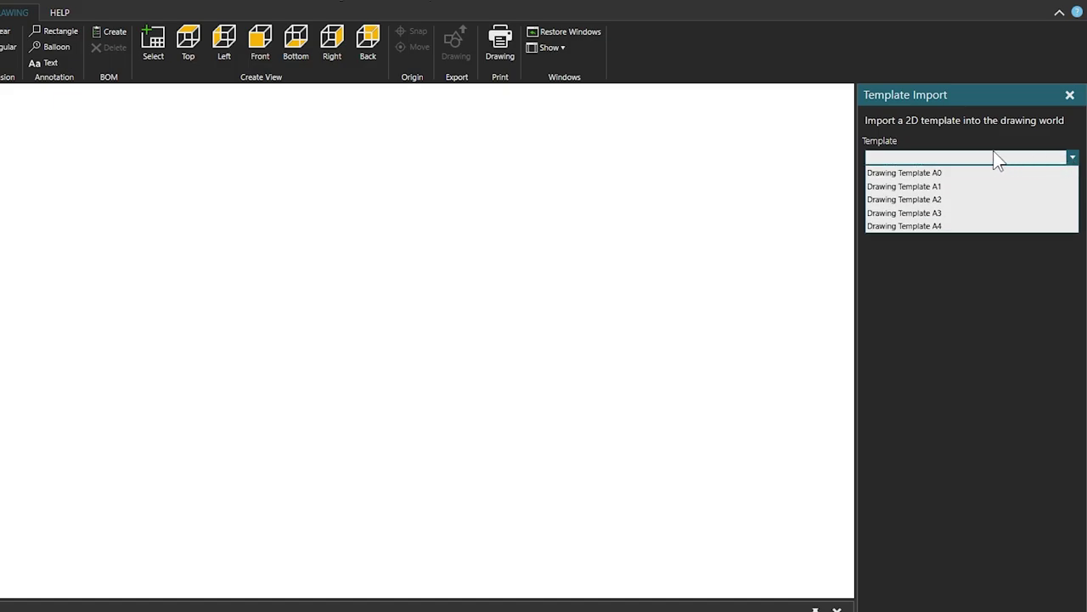
left_click(953, 213)
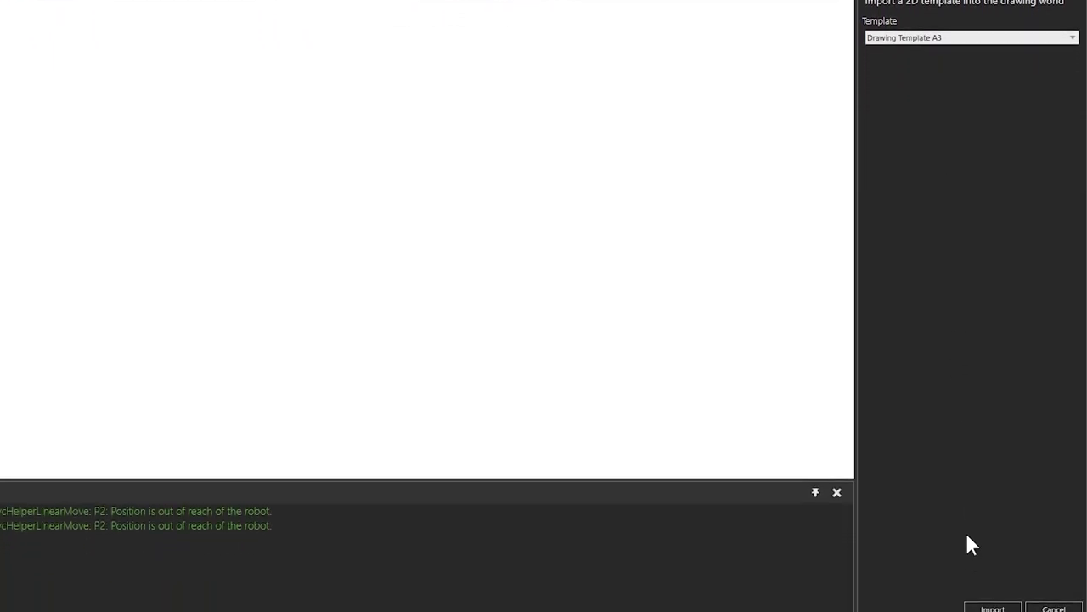
left_click(985, 608)
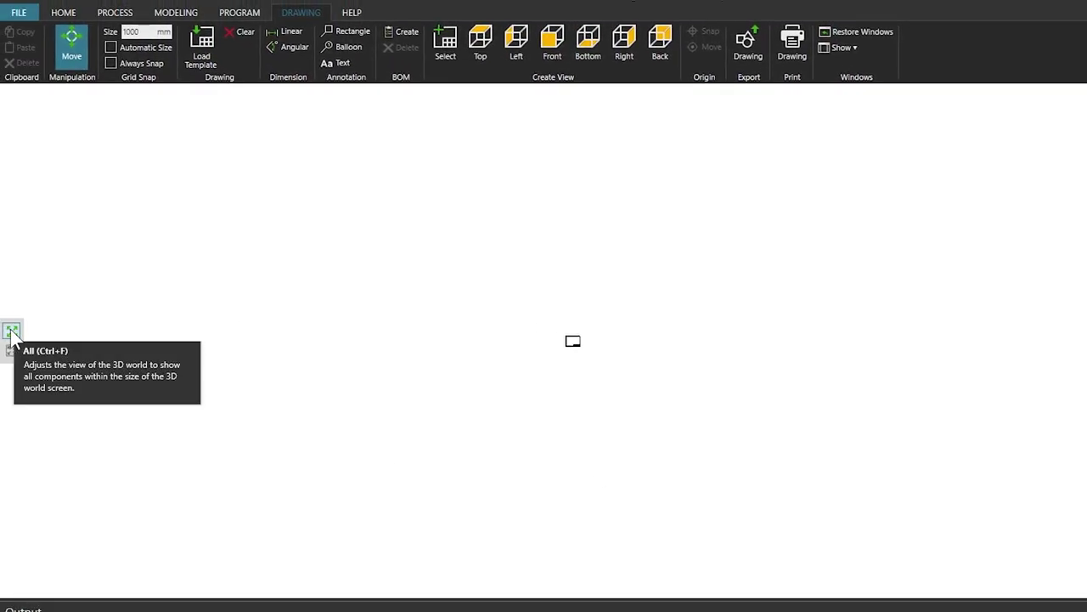
left_click(12, 332)
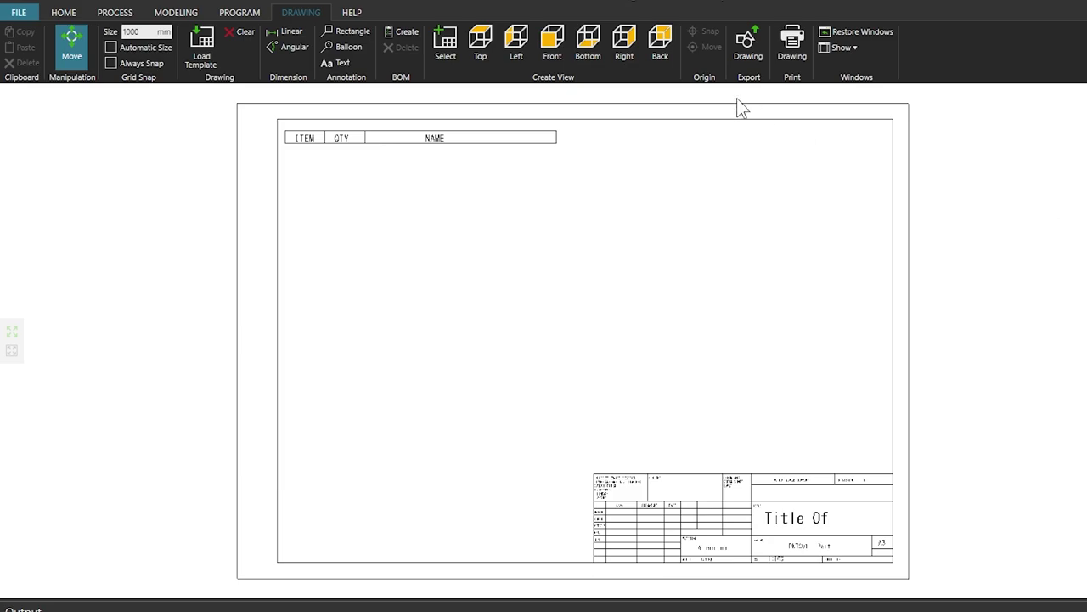
- Create a top view of the cell on the drawing sheet and set its scale to 1:50
left_click(480, 45)
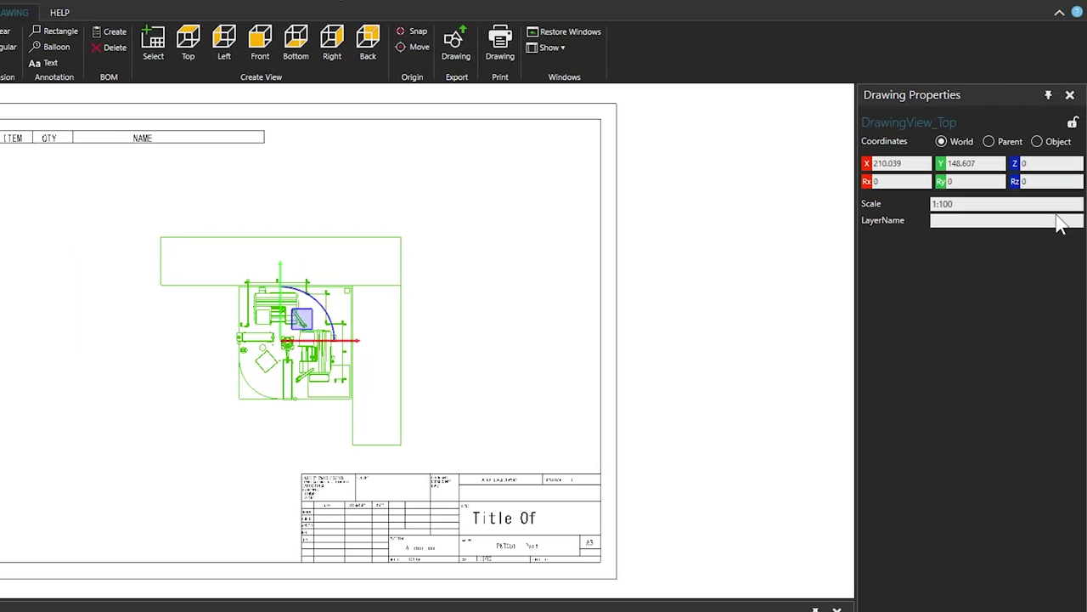
left_click_drag(977, 205, 943, 223)
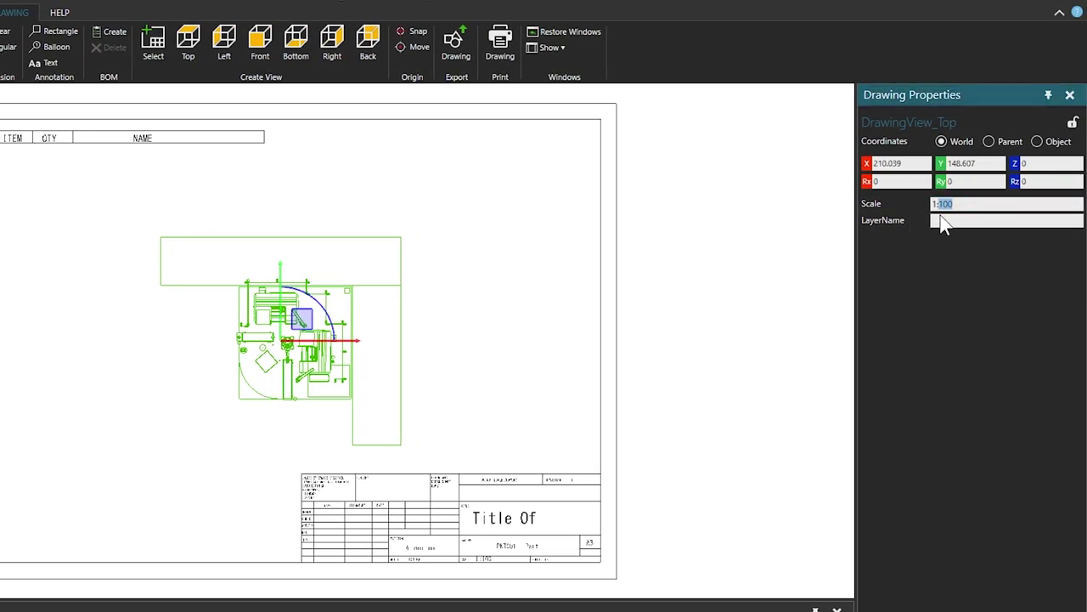
type("50")
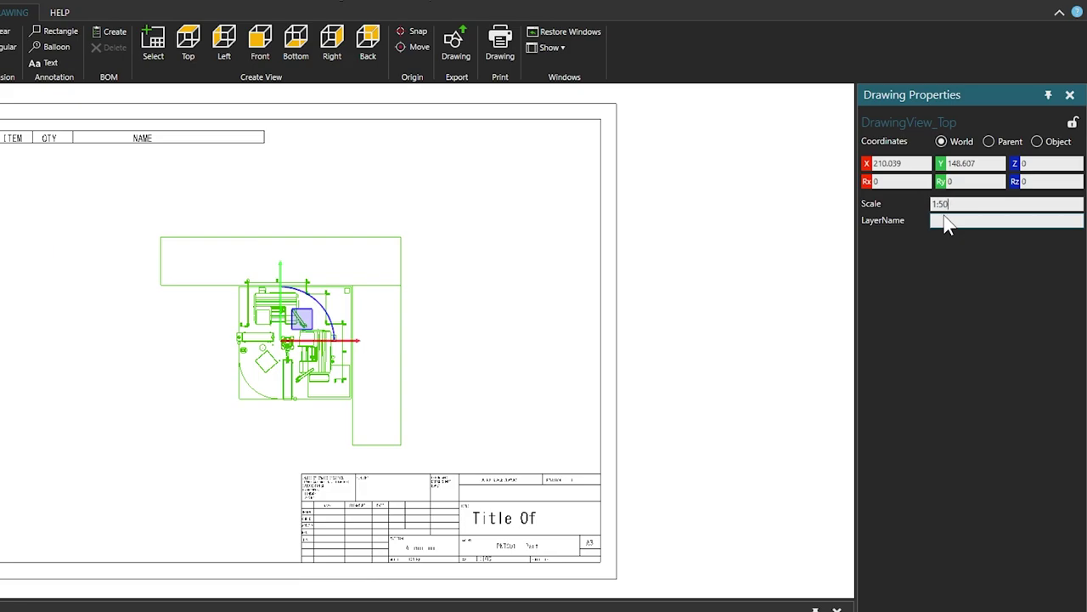
key("Return")
key("Escape")
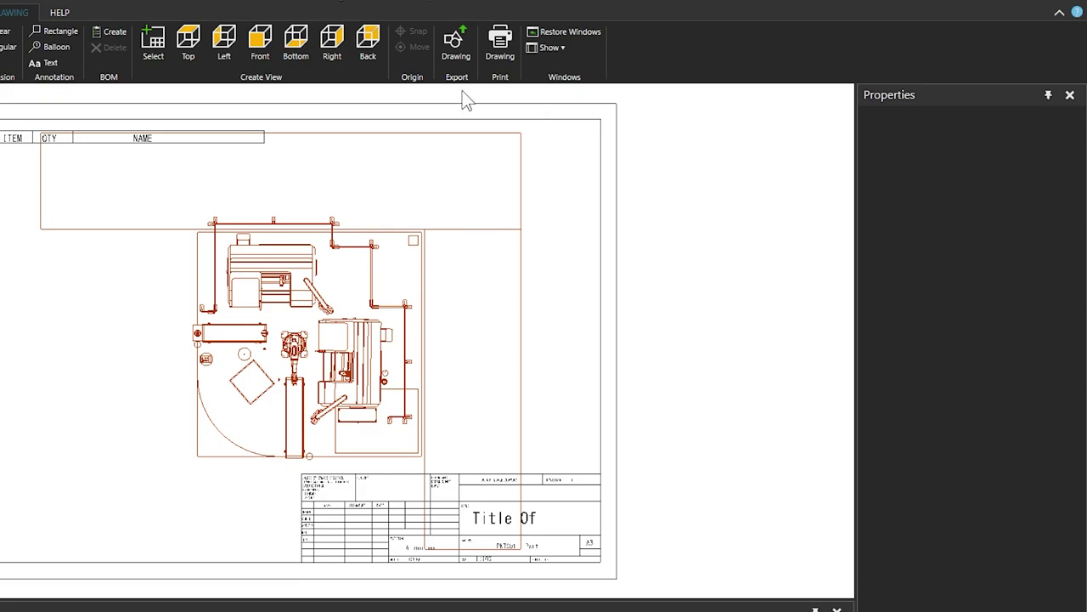
left_click(427, 308)
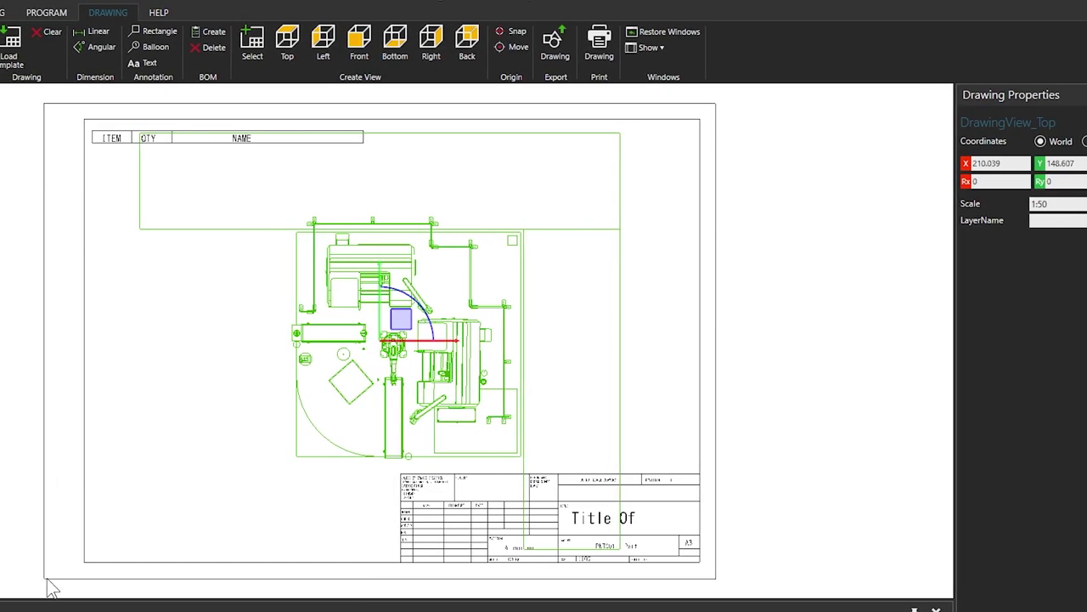
- Set the A3 drawing template's title to Machine Tending and its scale to 1:50
left_click(50, 586)
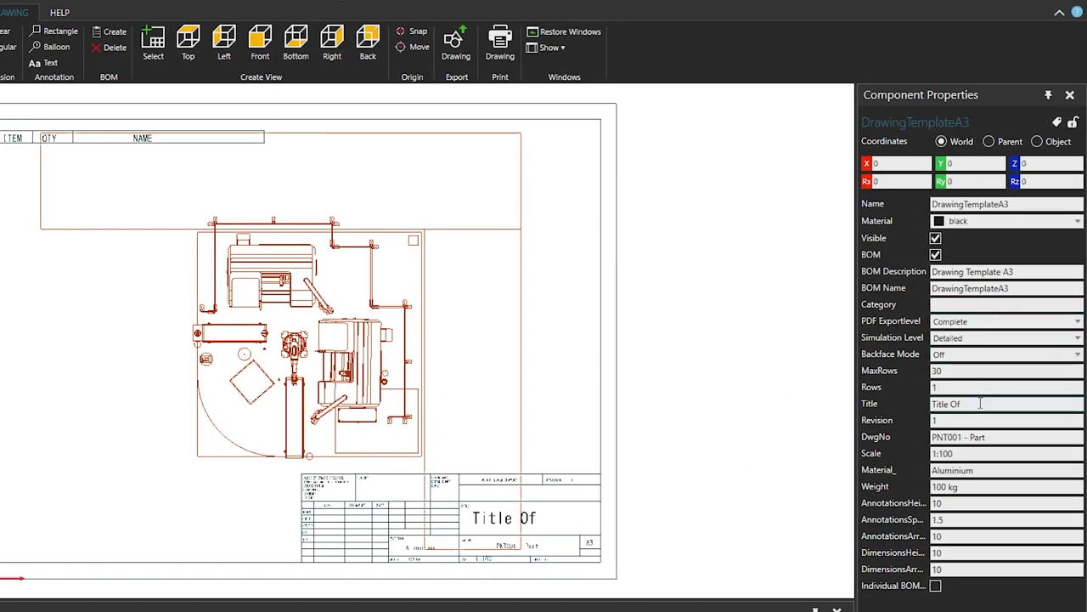
left_click_drag(981, 403, 916, 406)
type("Machine Tending")
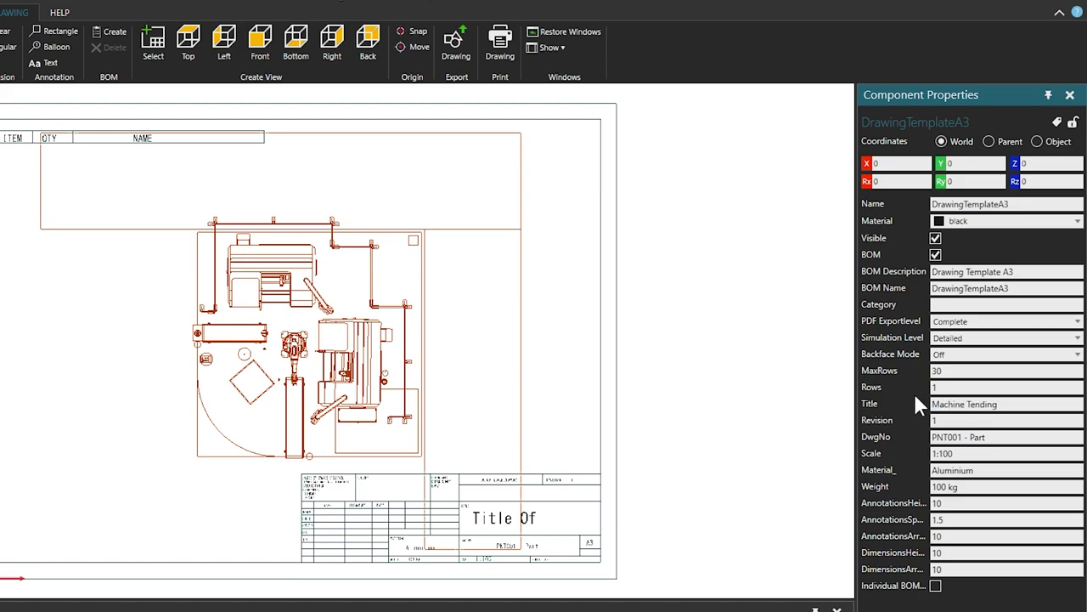
left_click_drag(955, 453, 941, 456)
type("50")
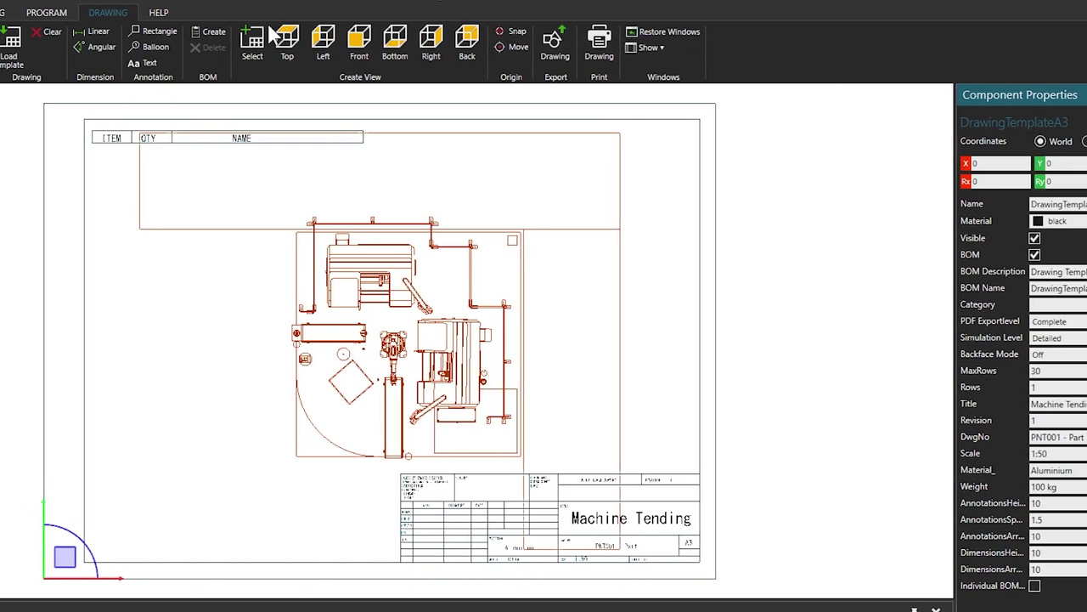
- Create the bill of materials with item balloons on the drawing, and open the template's annotation arrow setting for editing
left_click(209, 32)
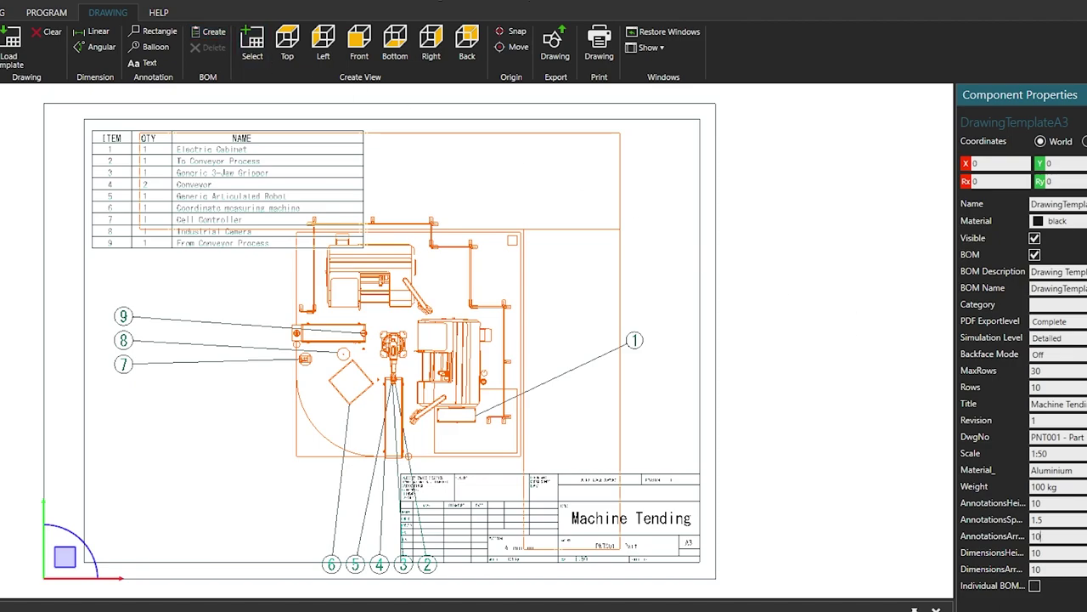
left_click(1053, 537)
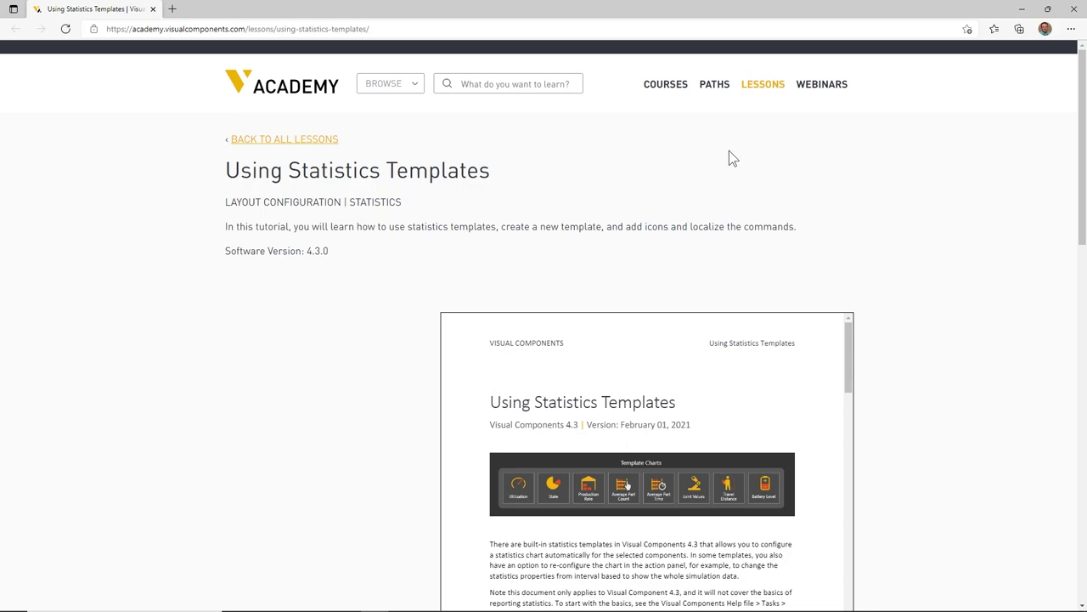
- Switch to the browser and read the Visual Components Academy lesson Using Statistics Templates
scroll(733, 158, "down", 2)
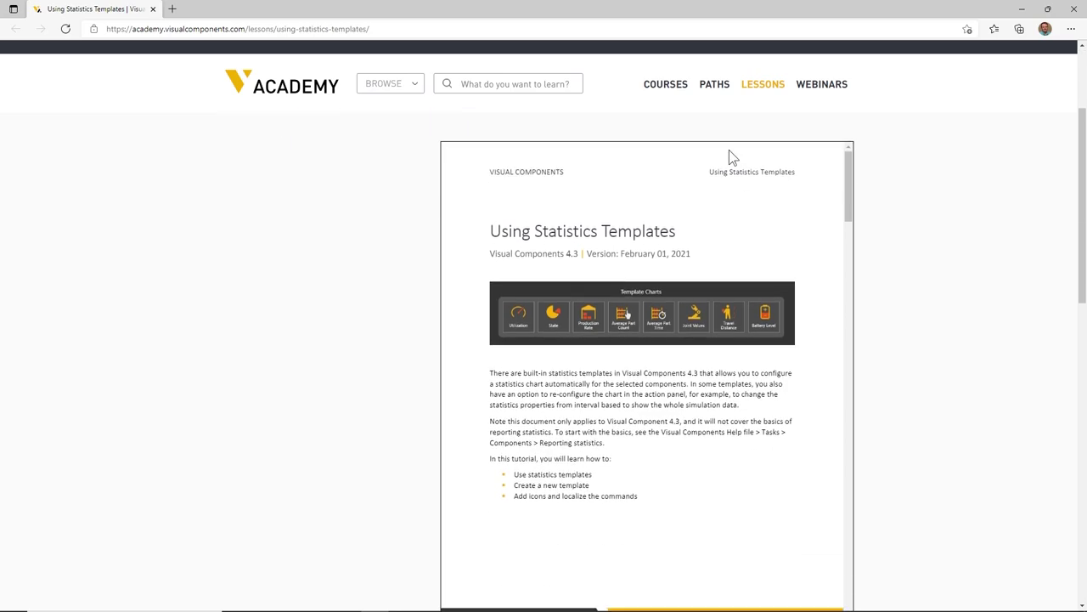
scroll(850, 204, "down", 2)
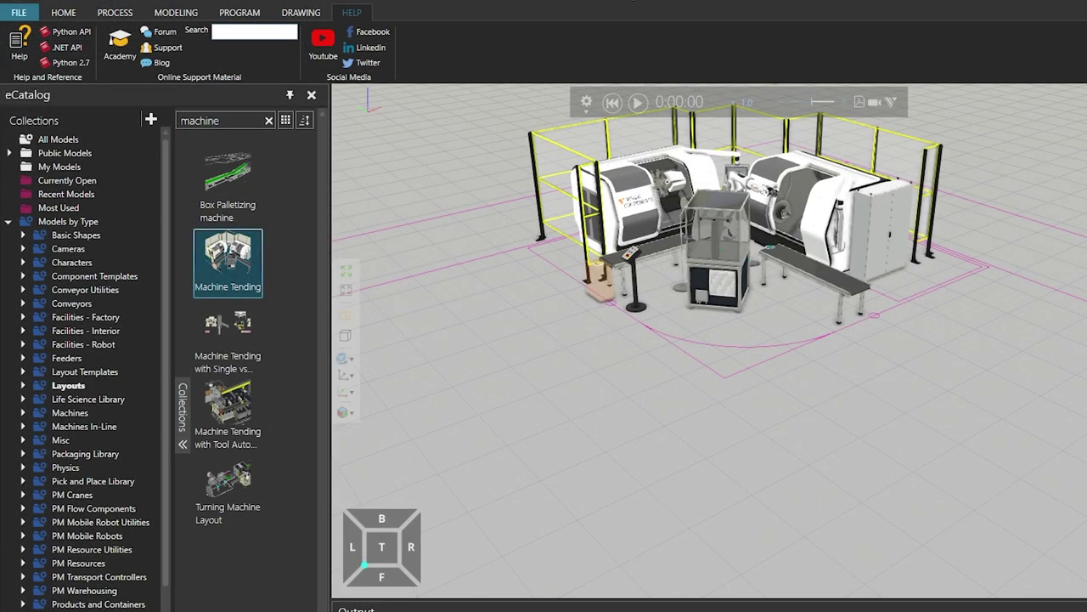
- Open the layout's statistics and add a second dashboard with the 2-Column 1-Row Regular layout
left_click(55, 12)
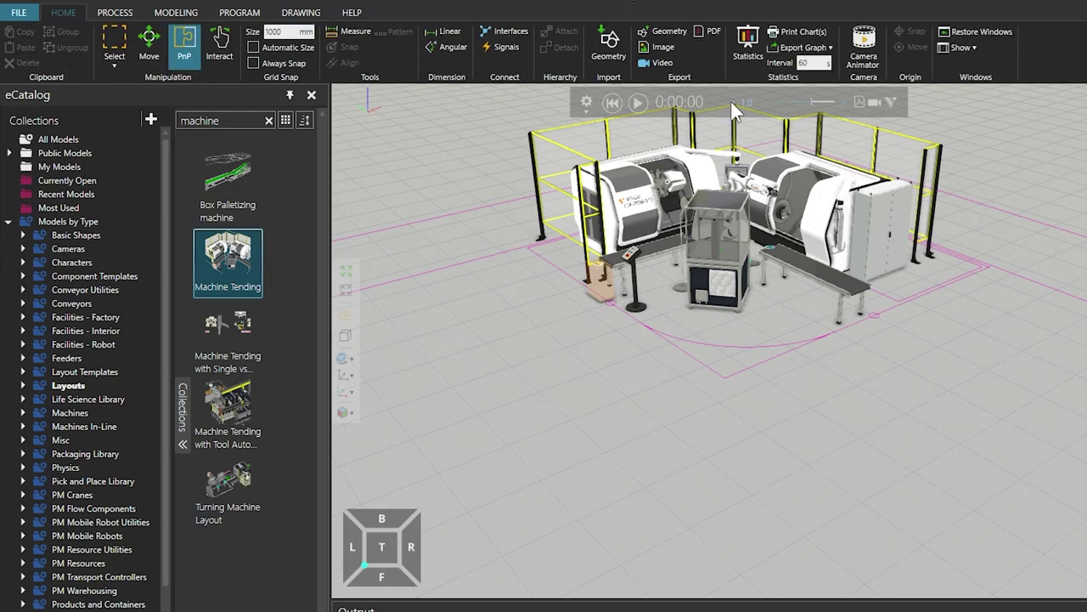
left_click(748, 47)
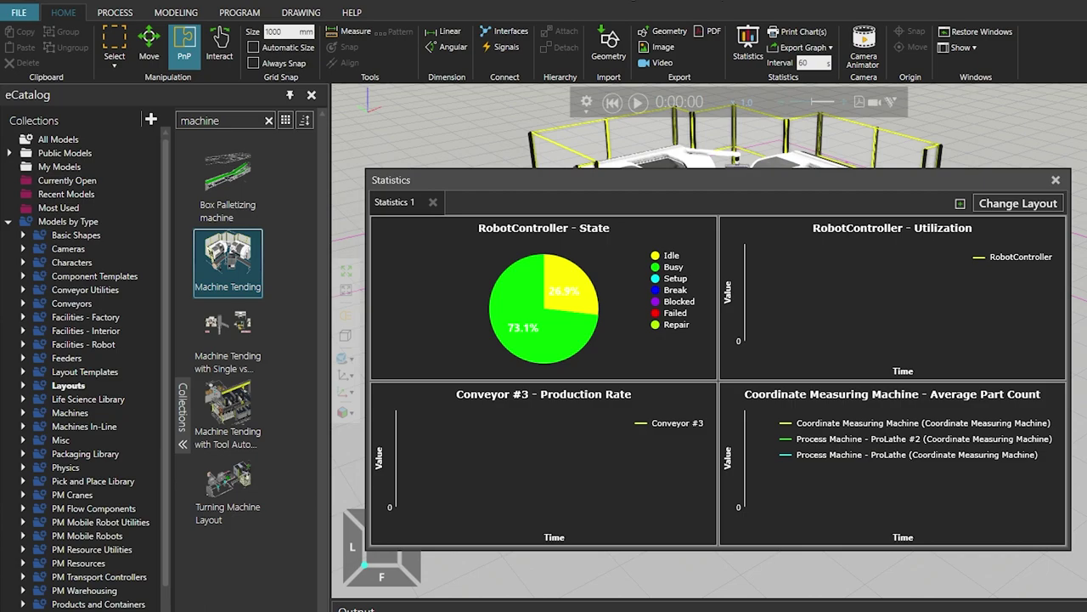
left_click(959, 204)
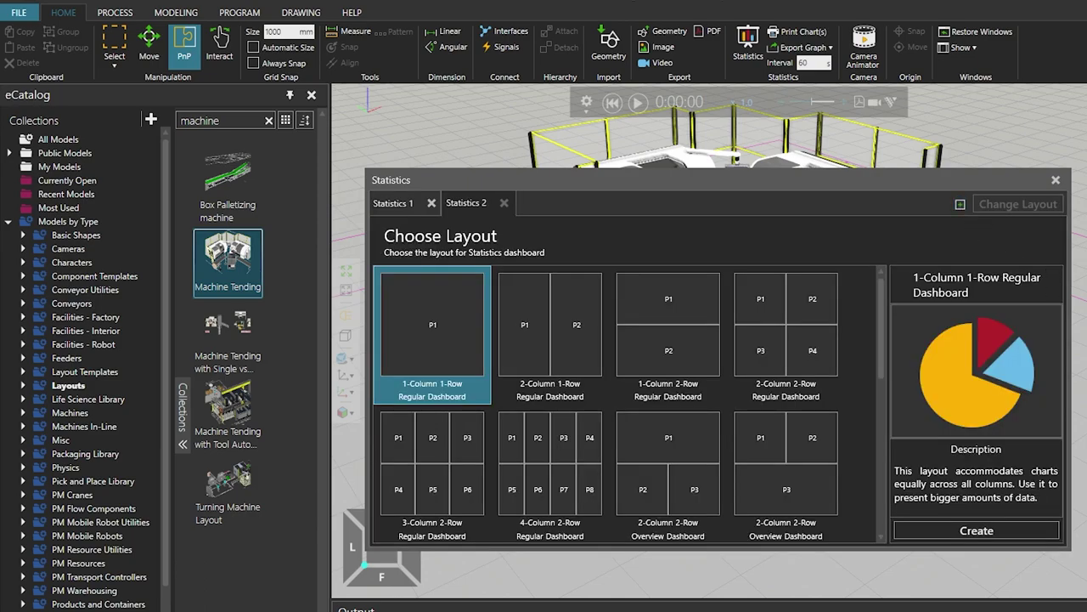
left_click(537, 317)
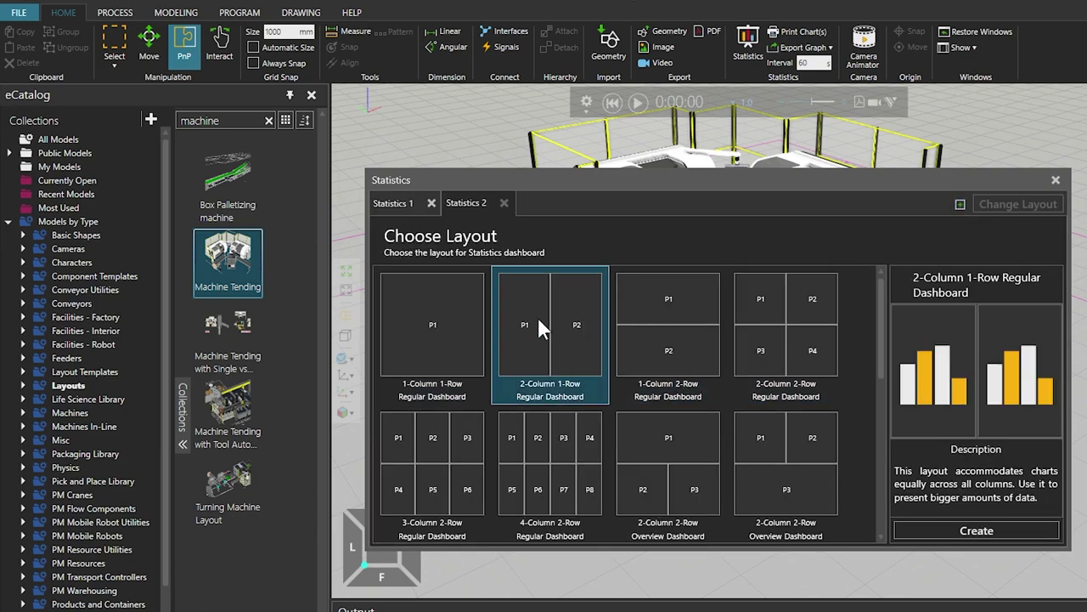
left_click(1021, 528)
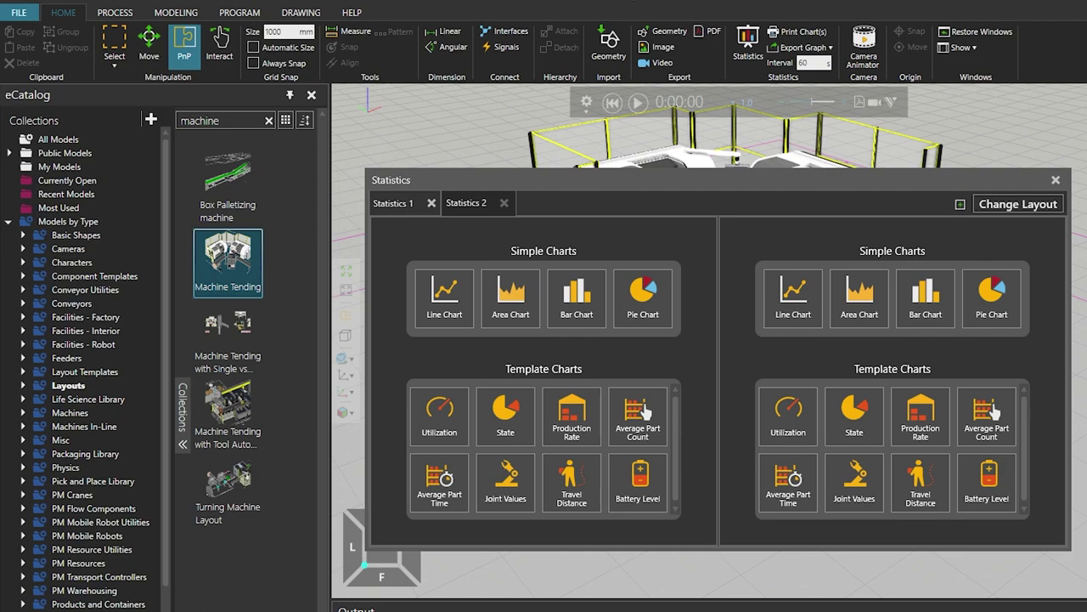
- Chart the Utilization of the Coordinate Measuring Machine and both ProLathe machines in the first pane and Conveyor #3's Production Rate in the second
left_click_drag(761, 180, 753, 308)
left_click_drag(723, 273, 714, 272)
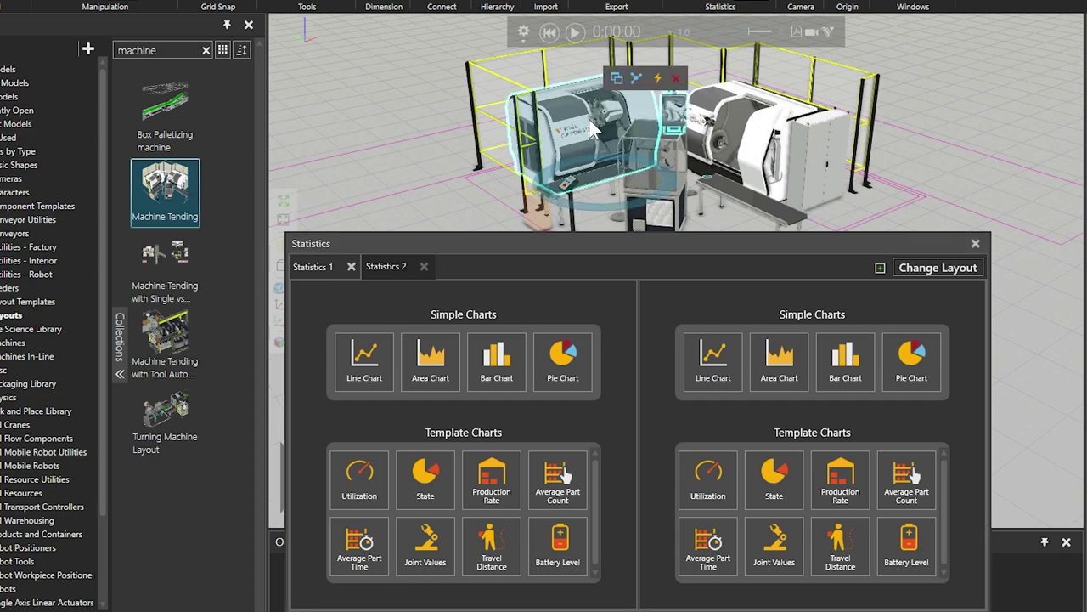
left_click(676, 159)
left_click(780, 137)
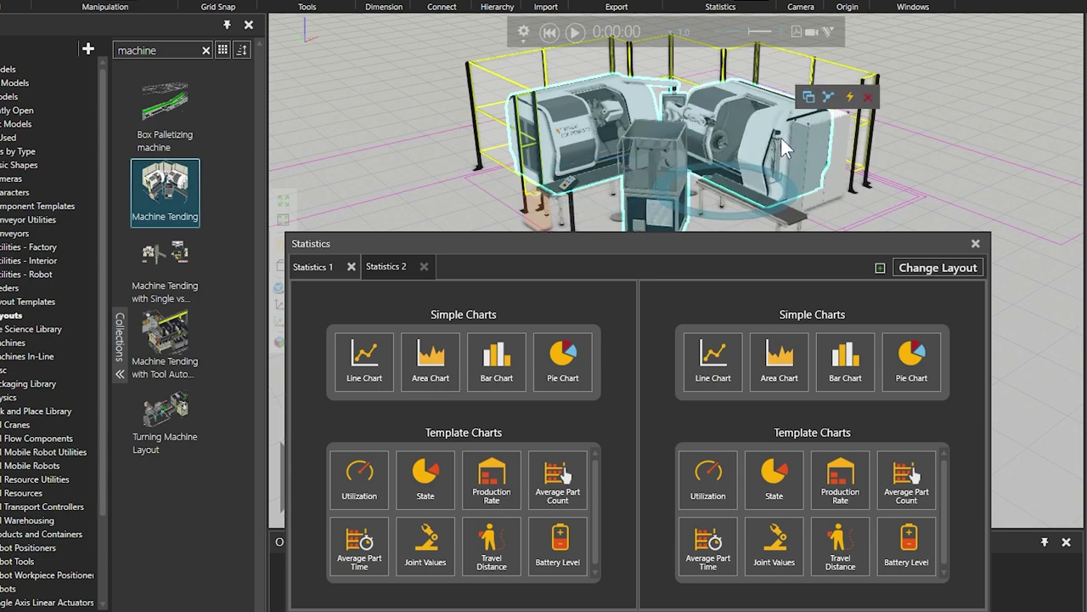
left_click(356, 474)
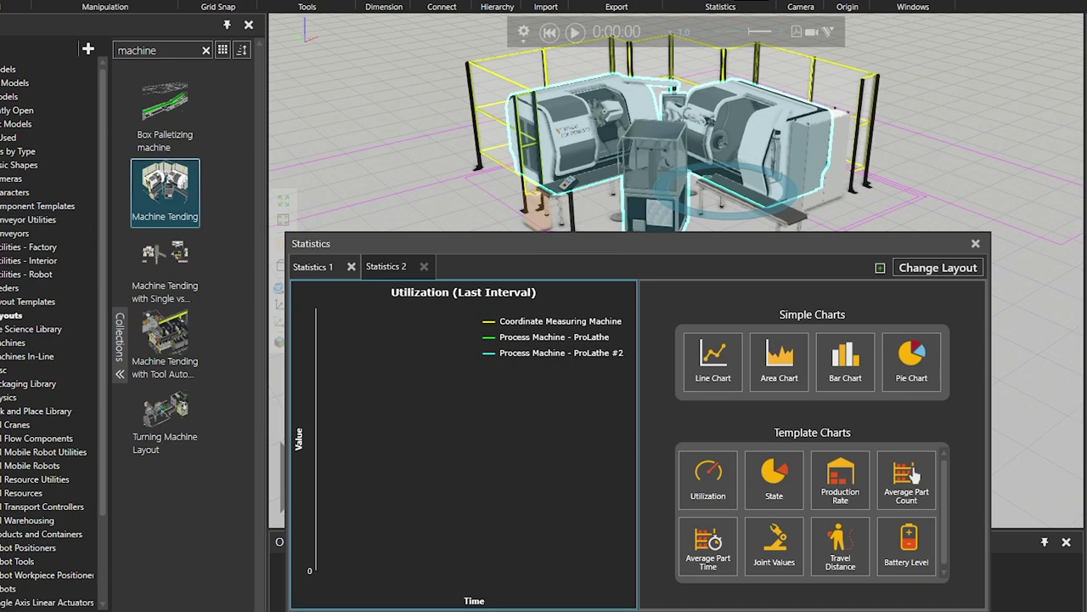
left_click(785, 218)
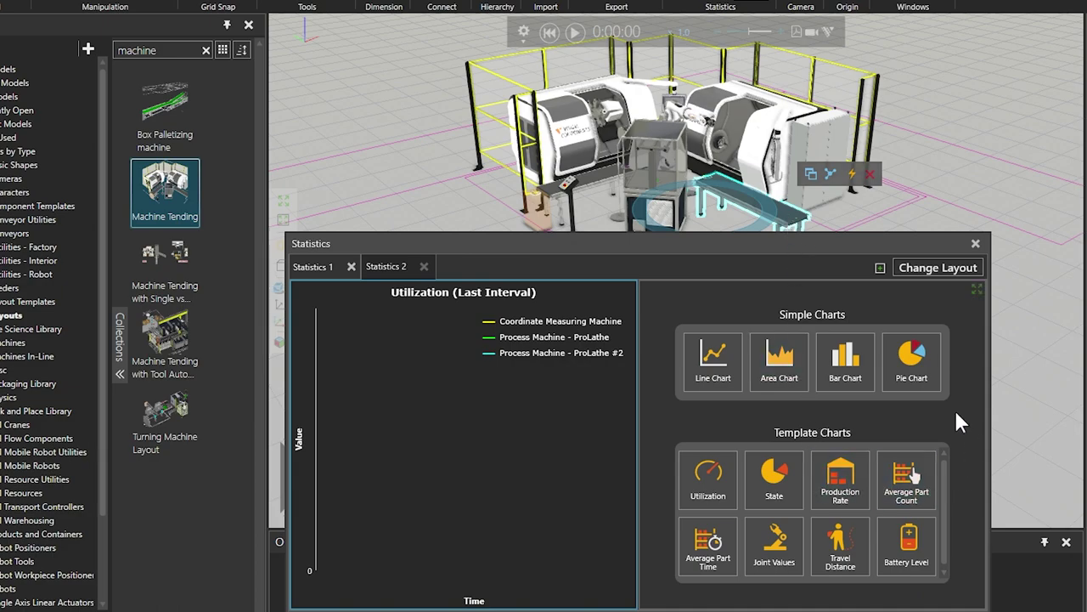
left_click(841, 479)
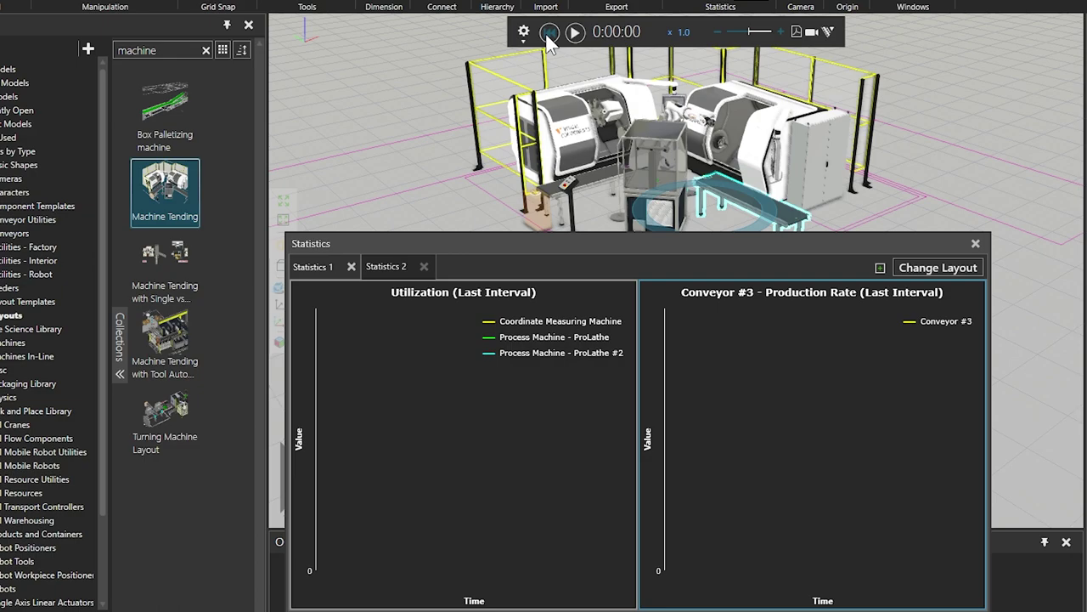
- Run the simulation and raise its playback speed to fill the statistics charts
left_click(575, 34)
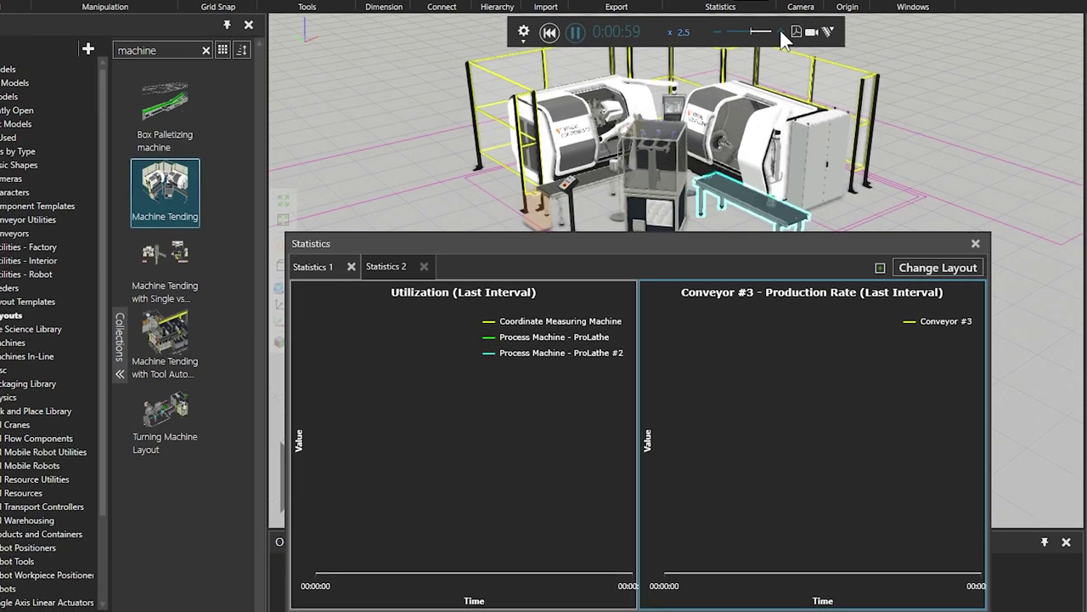
left_click(780, 38)
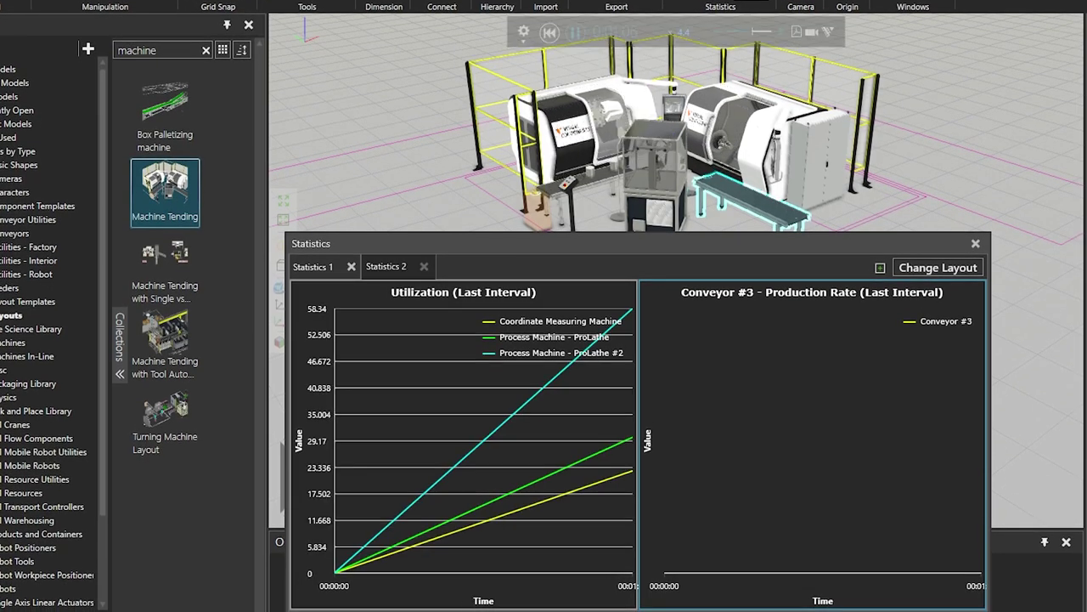